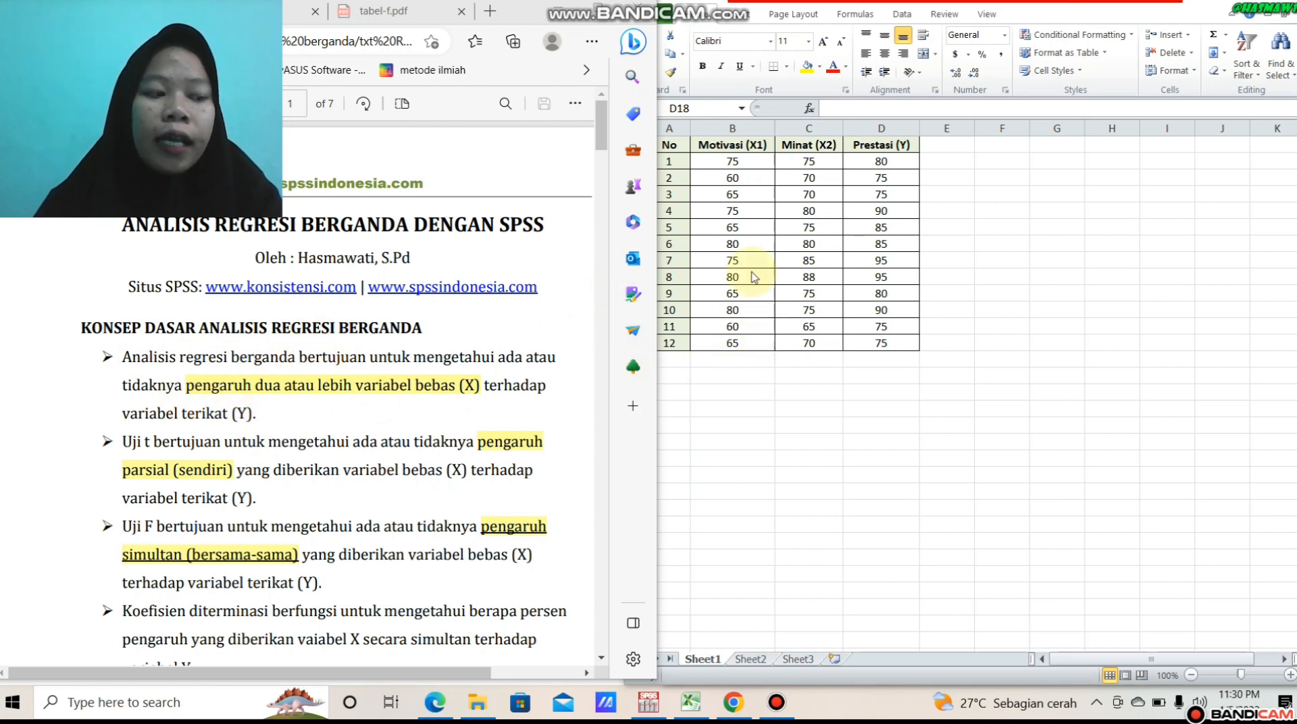
Step: Review the Motivasi (X1), Minat (X2) and Prestasi (Y) columns of the sample data in the Excel worksheet
click(745, 435)
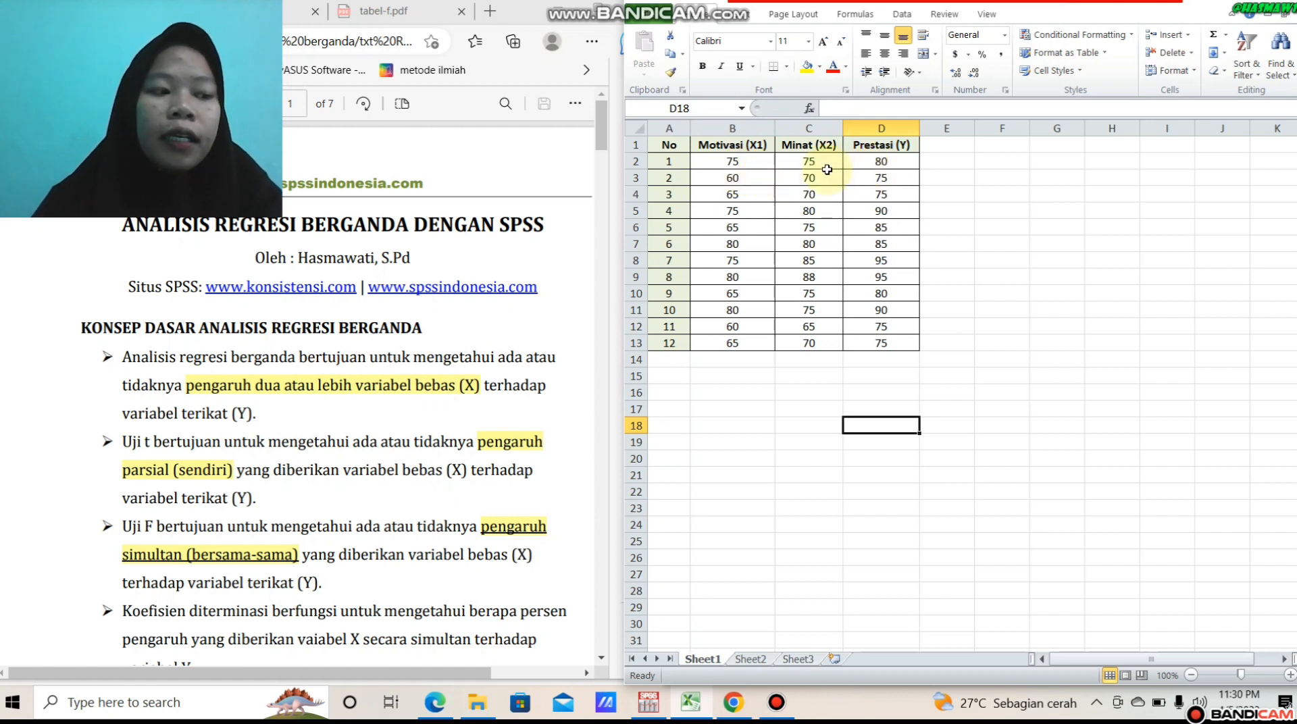
click(729, 145)
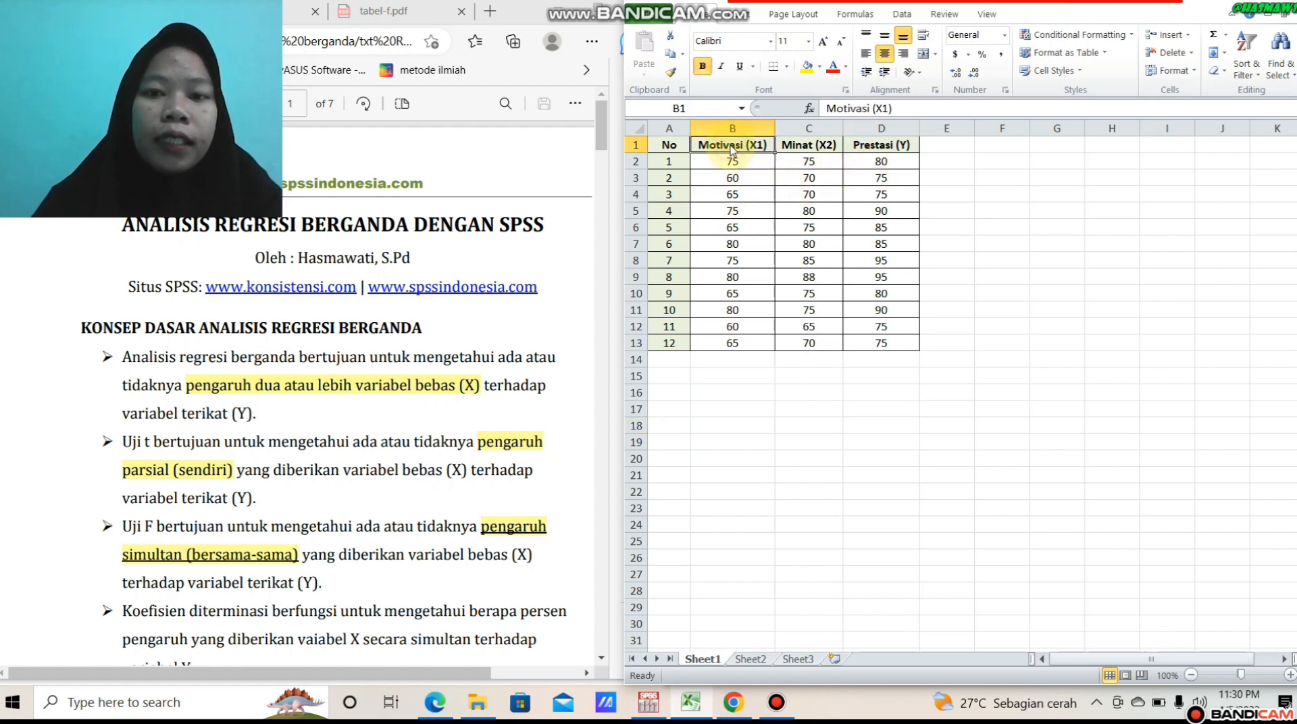
click(808, 146)
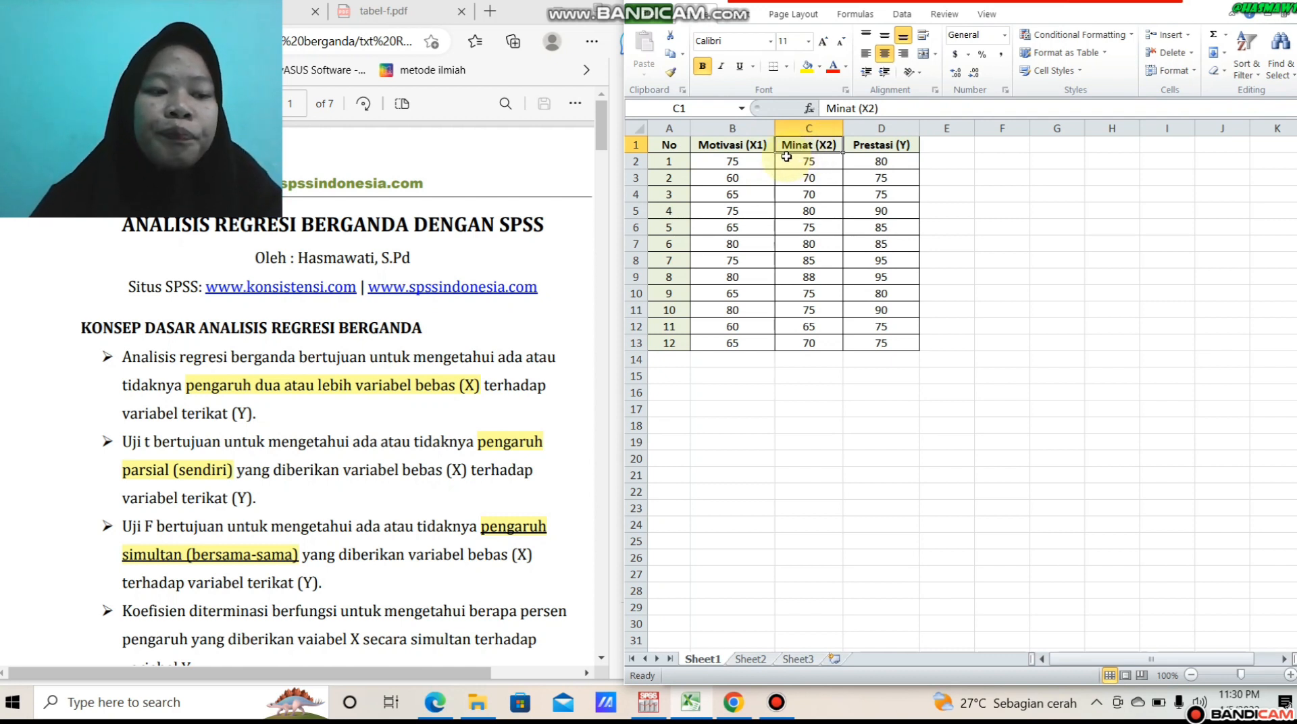
click(898, 146)
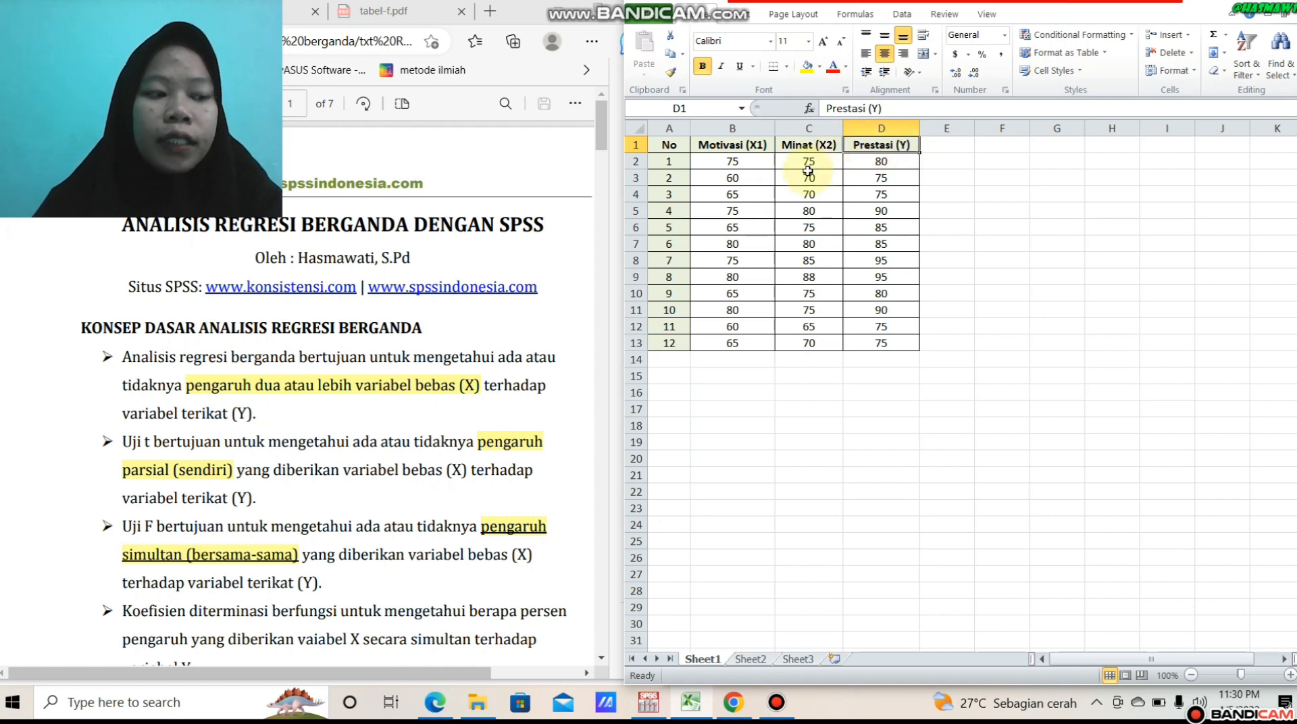
click(732, 147)
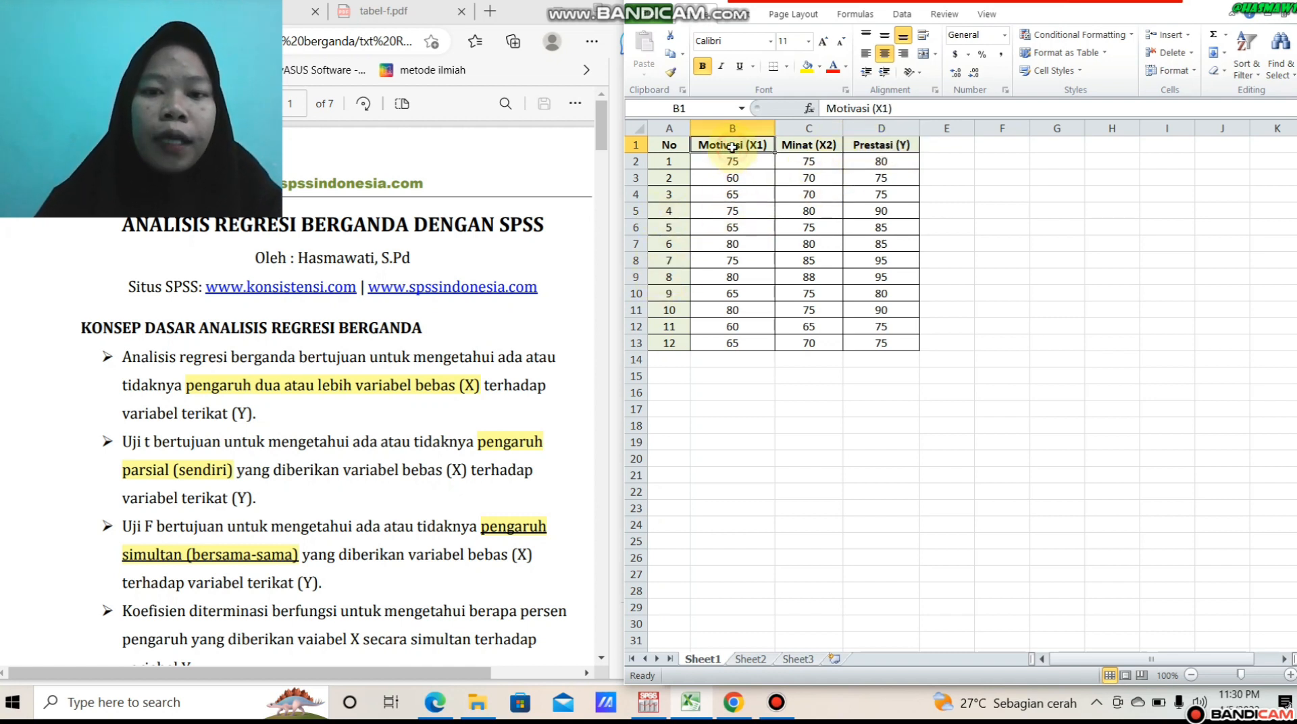
click(813, 146)
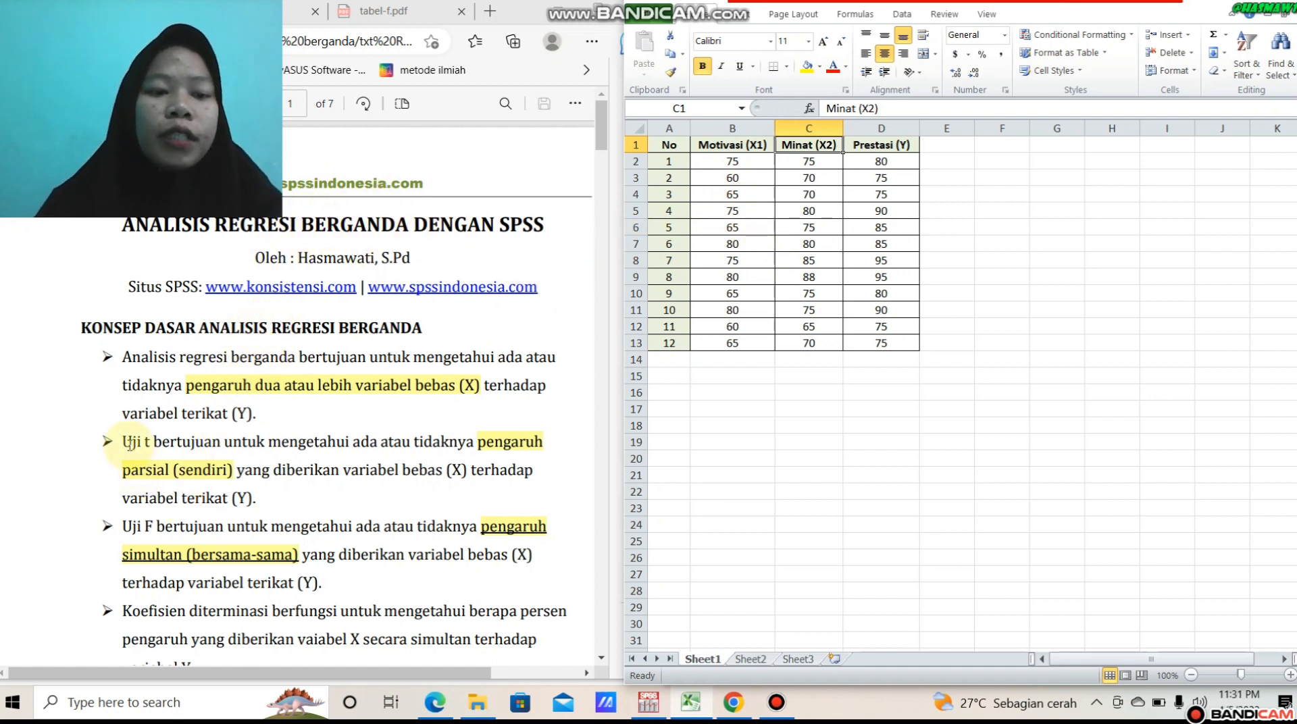
Step: Read the PDF's explanation of the t test, F test and coefficient of determination, relating it to the worksheet's X1, X2 and Y variables
click(568, 318)
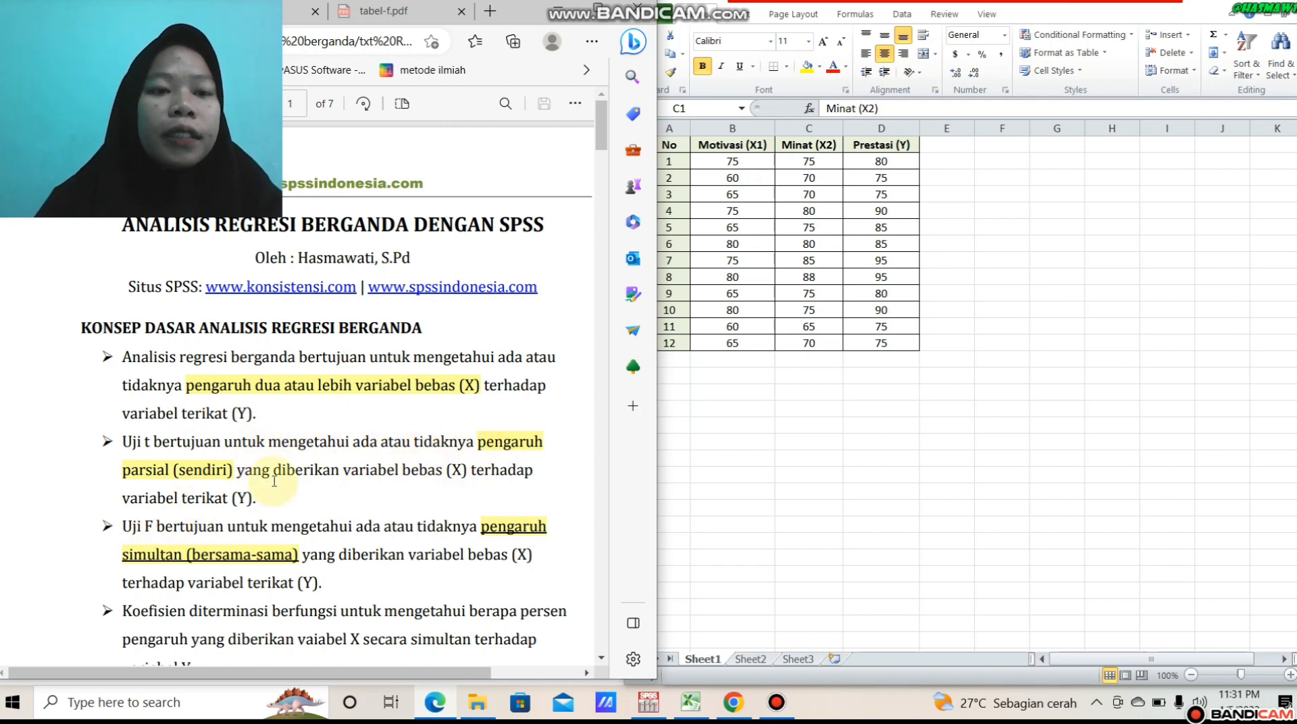
scroll(275, 481, down, 1)
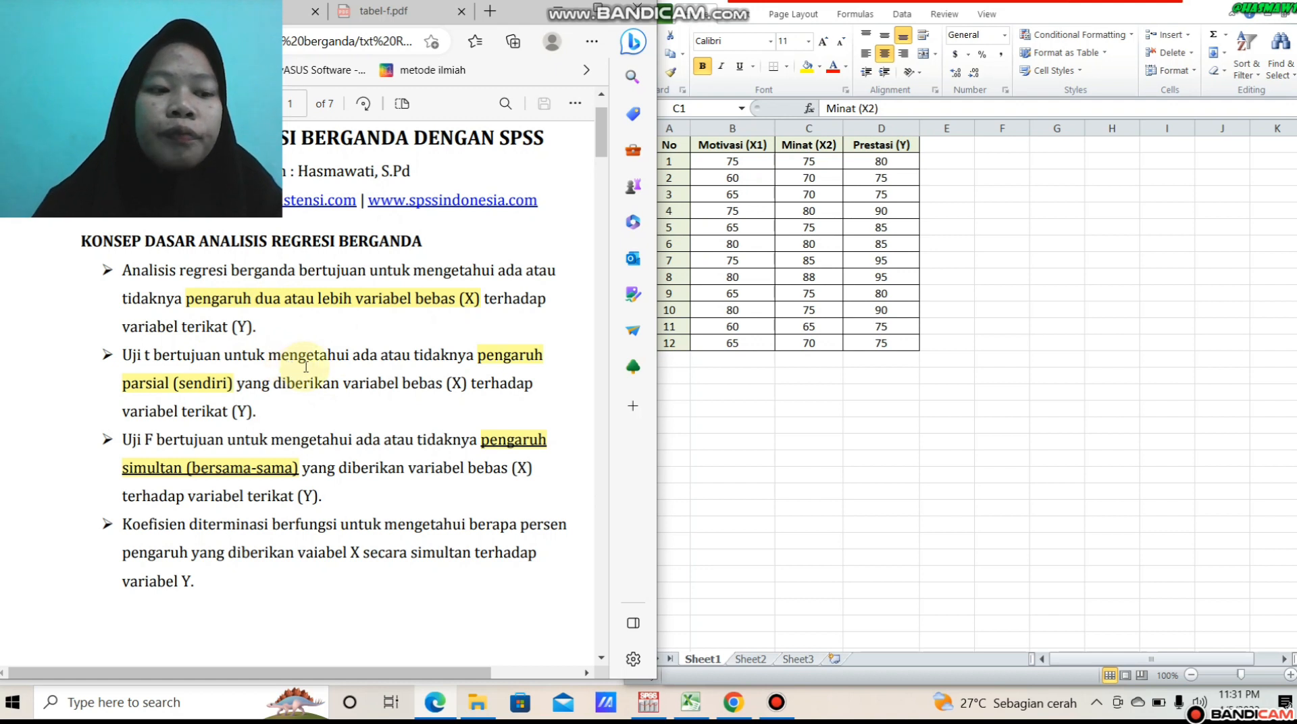
click(734, 139)
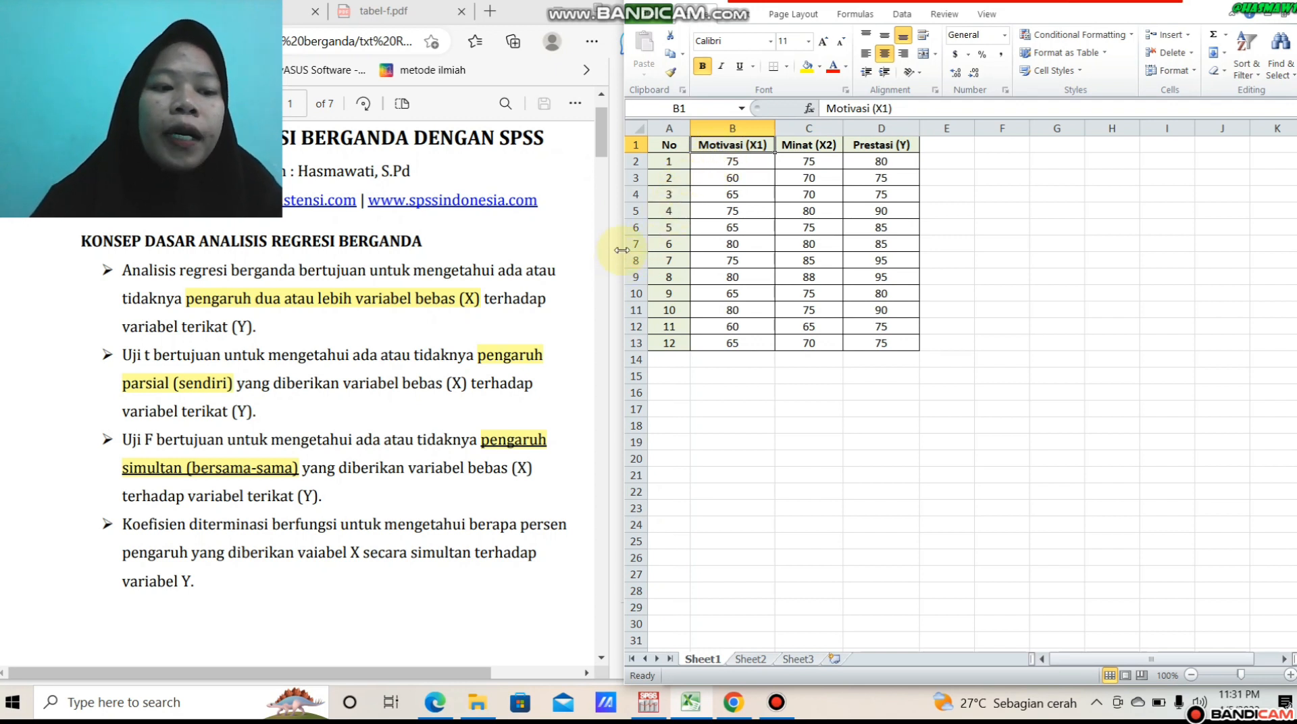
click(865, 150)
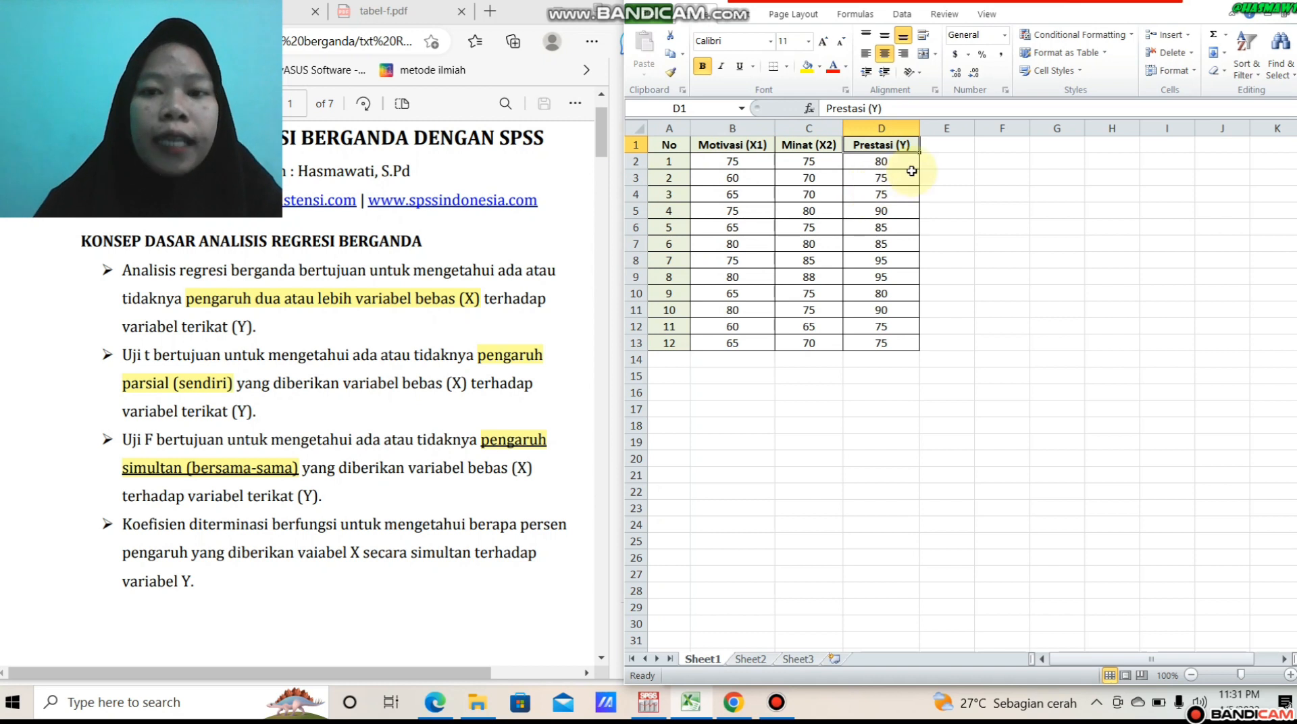
click(806, 147)
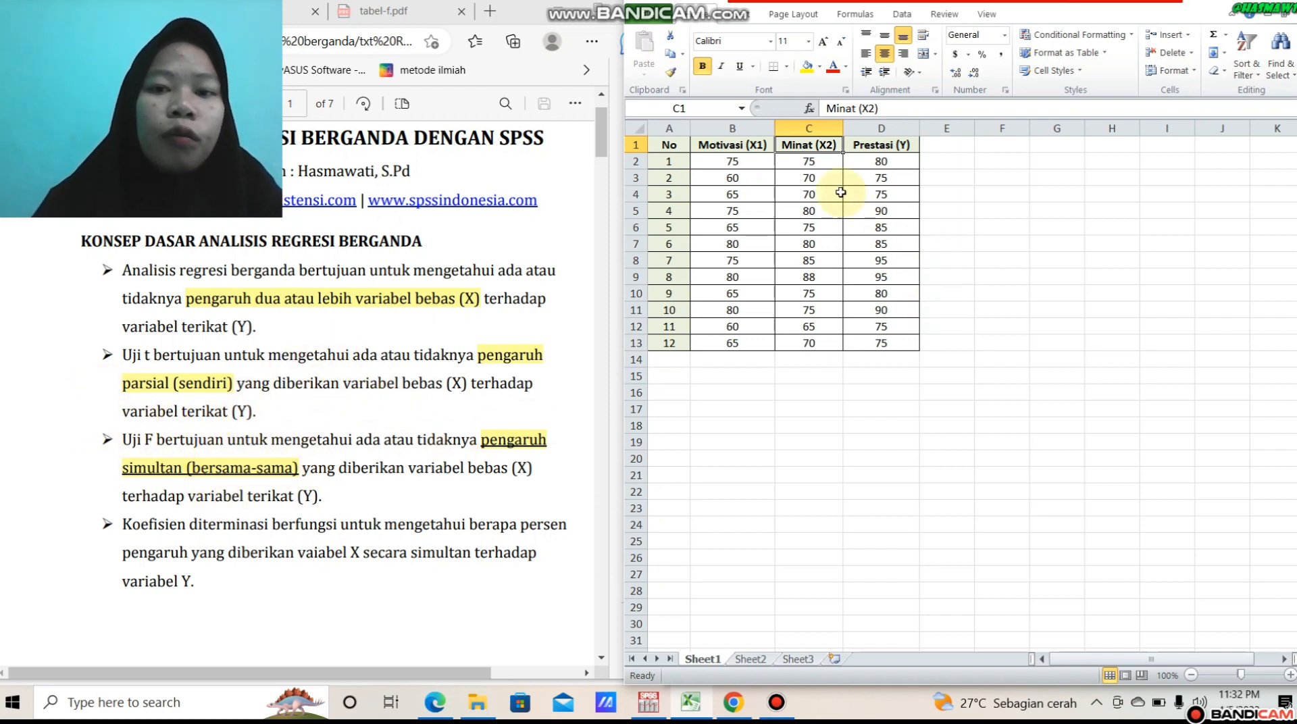
click(756, 145)
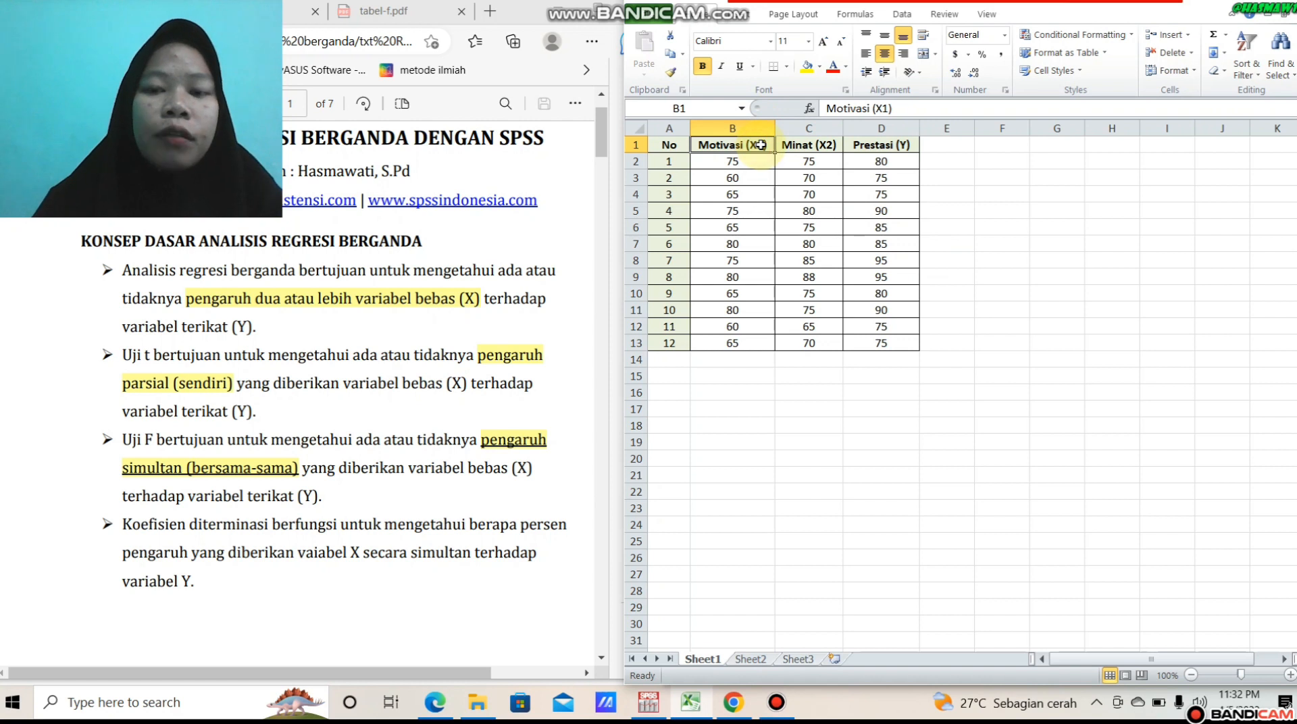
click(830, 147)
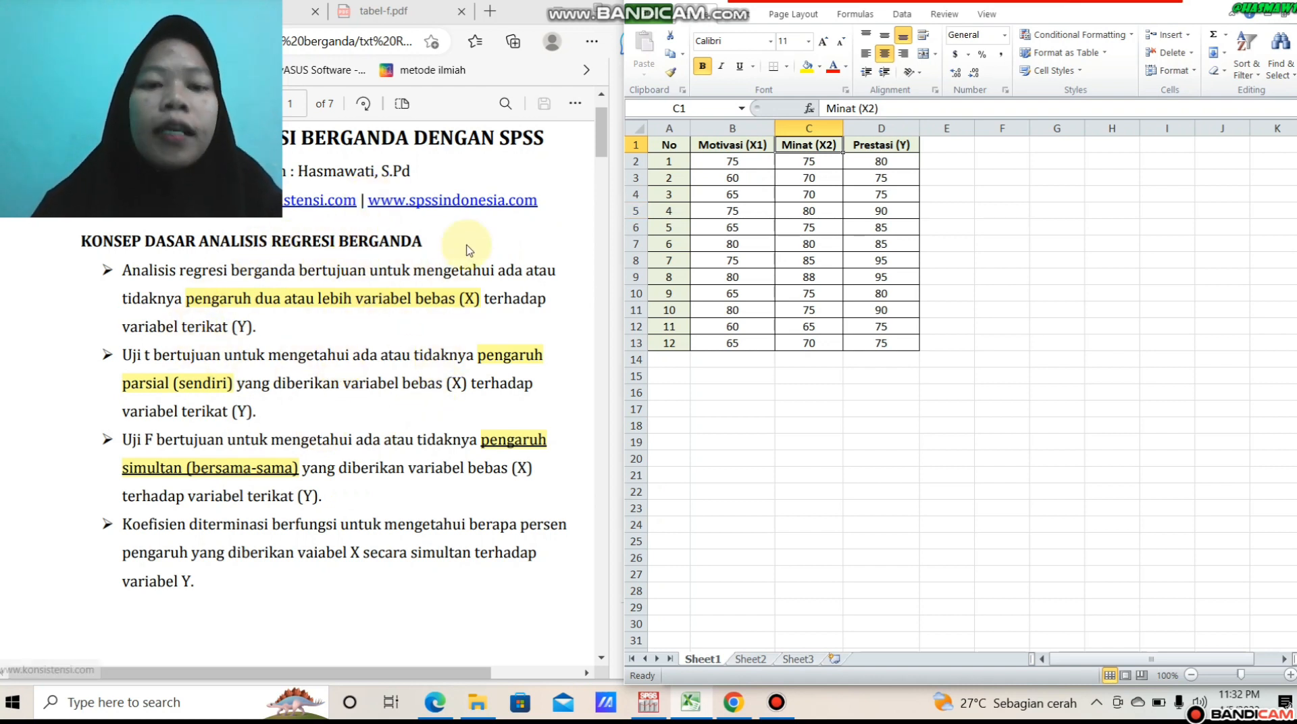
click(889, 144)
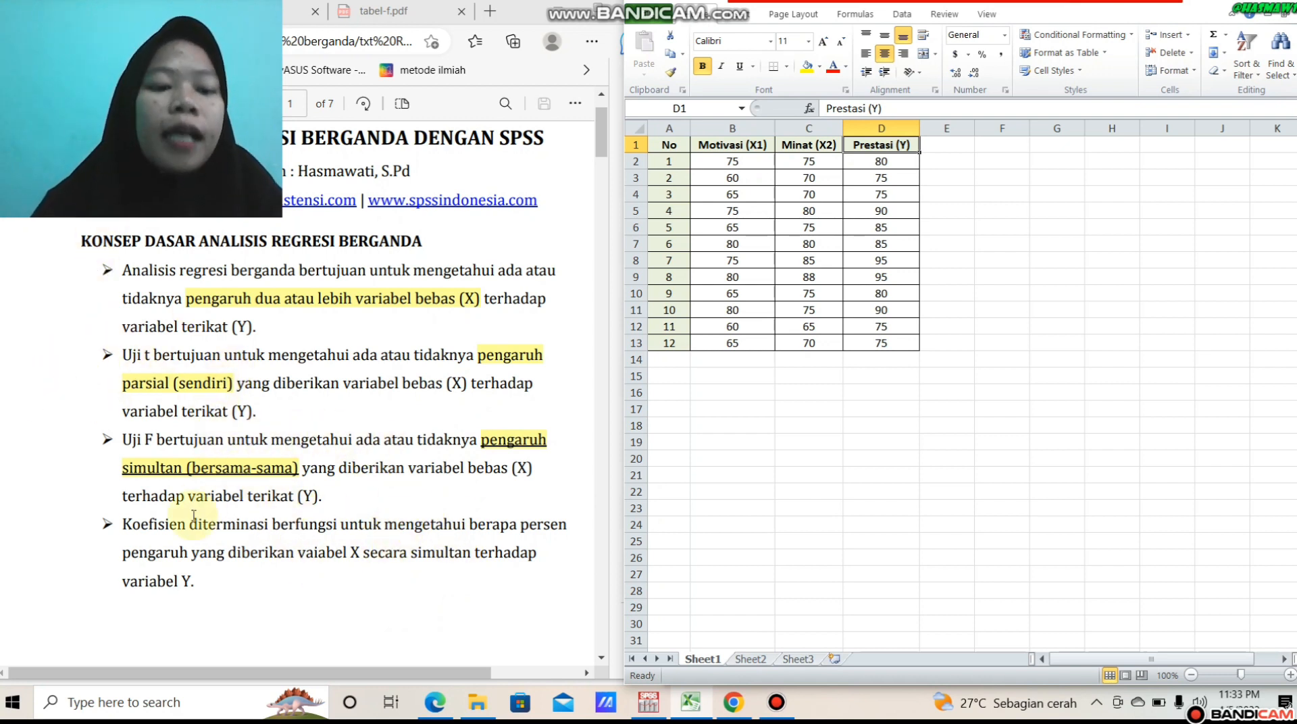
click(190, 586)
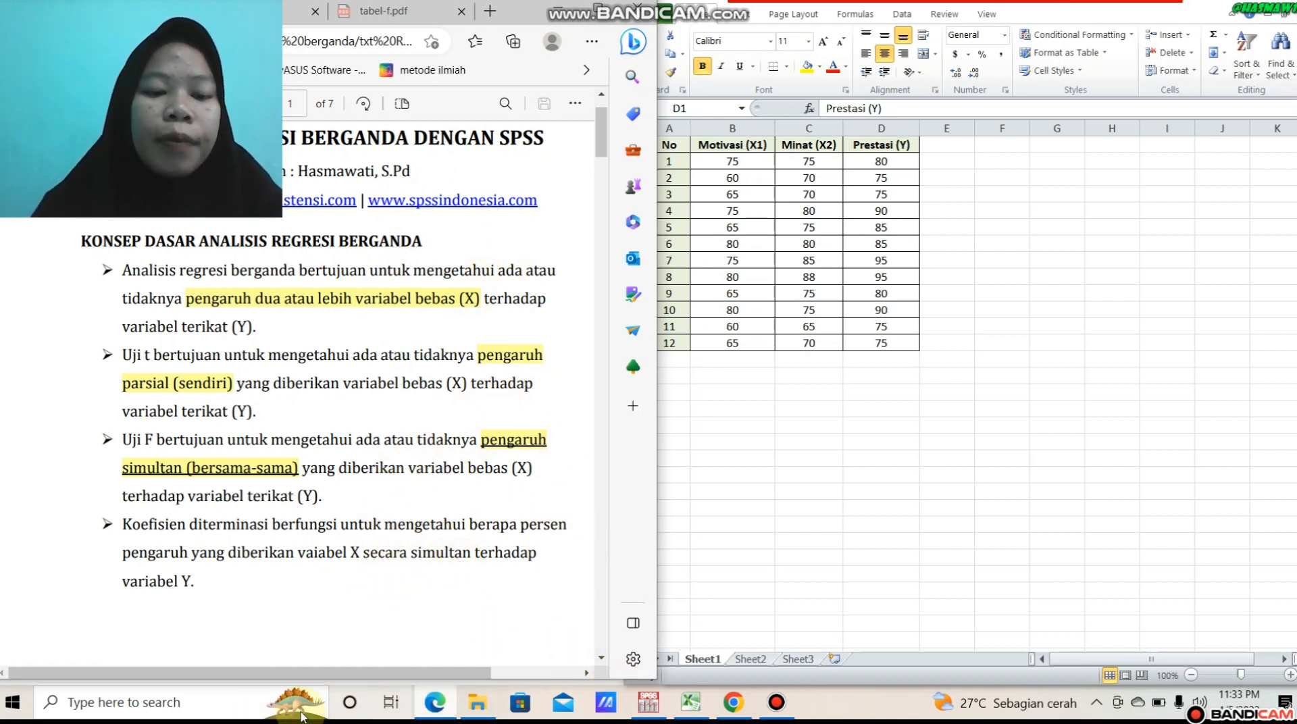
Step: Bring up the SPSS data editor and arrange the Excel workbook beside it so the data table and the editor are both visible
mouse_move(652, 710)
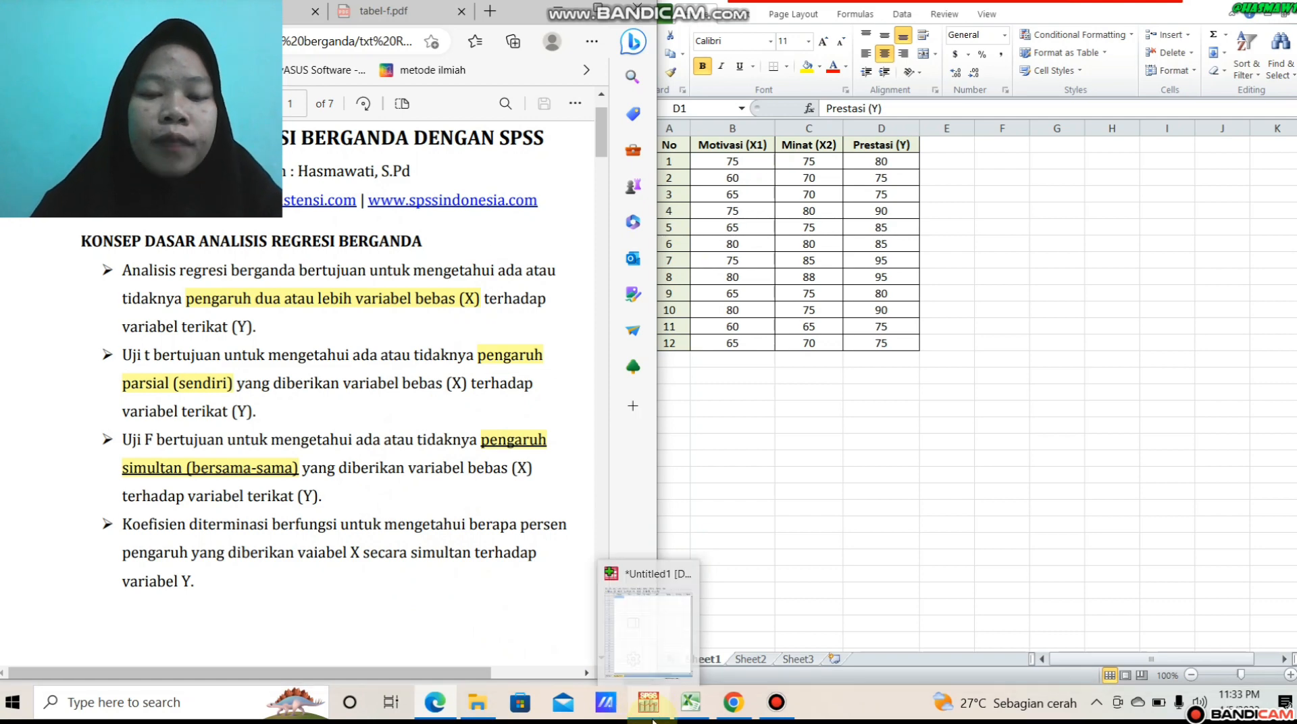
click(681, 650)
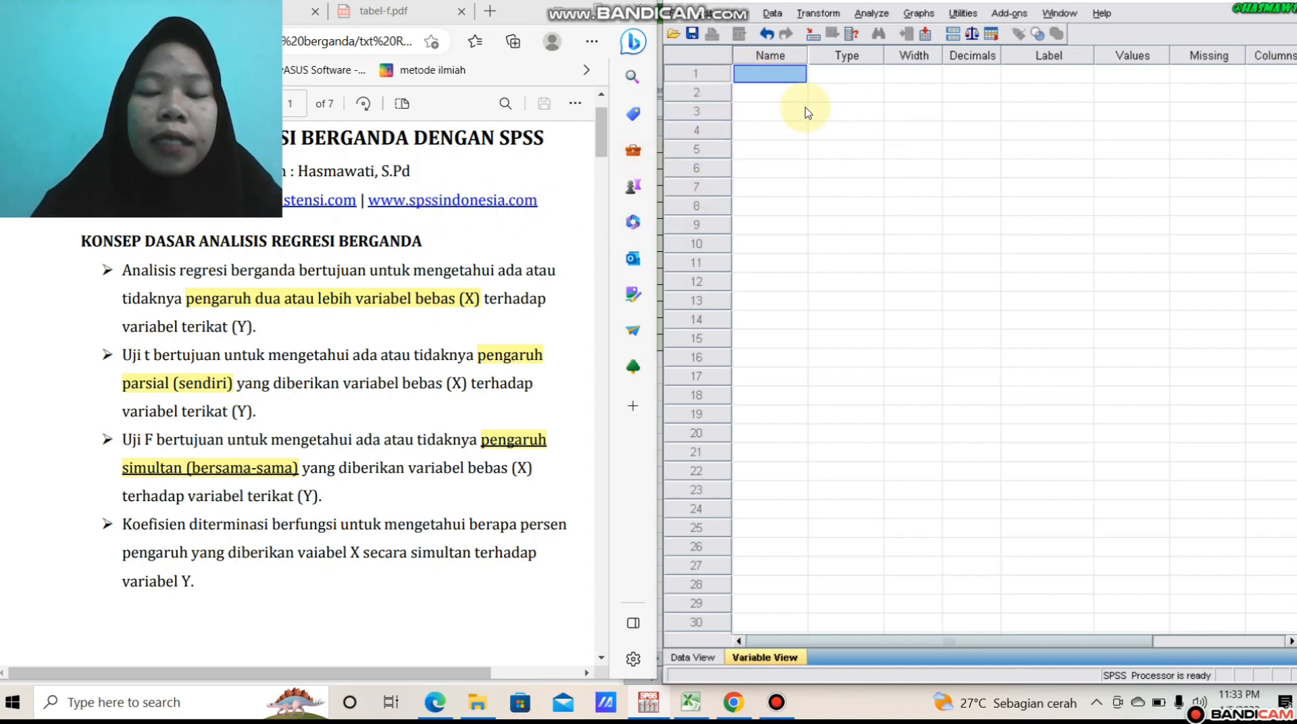
click(696, 714)
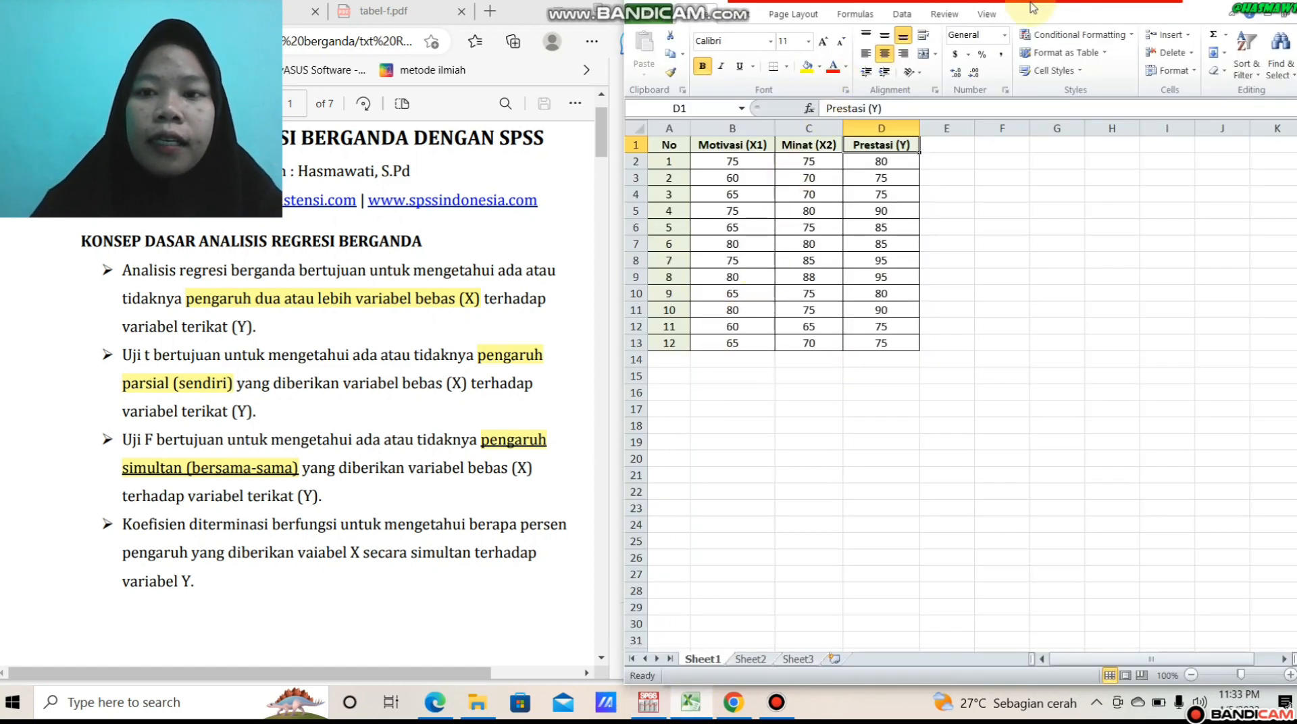
drag(1032, 18, 534, 10)
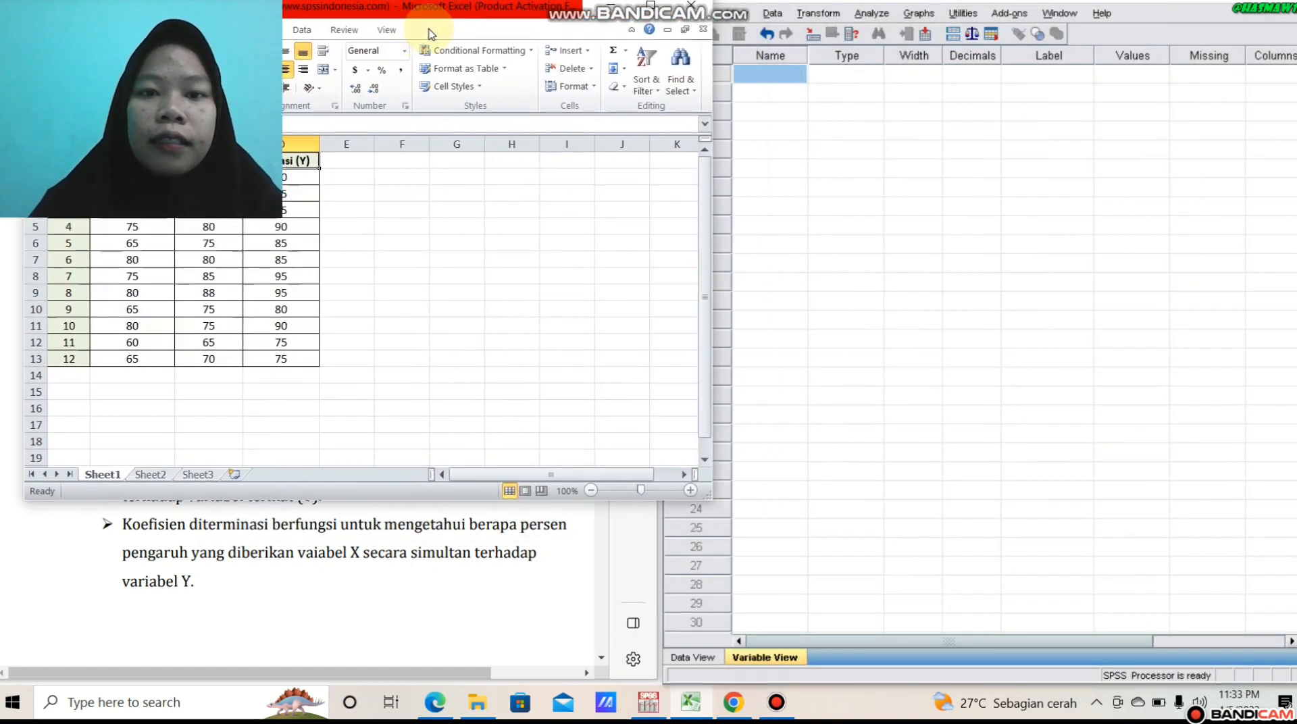
drag(391, 500, 388, 666)
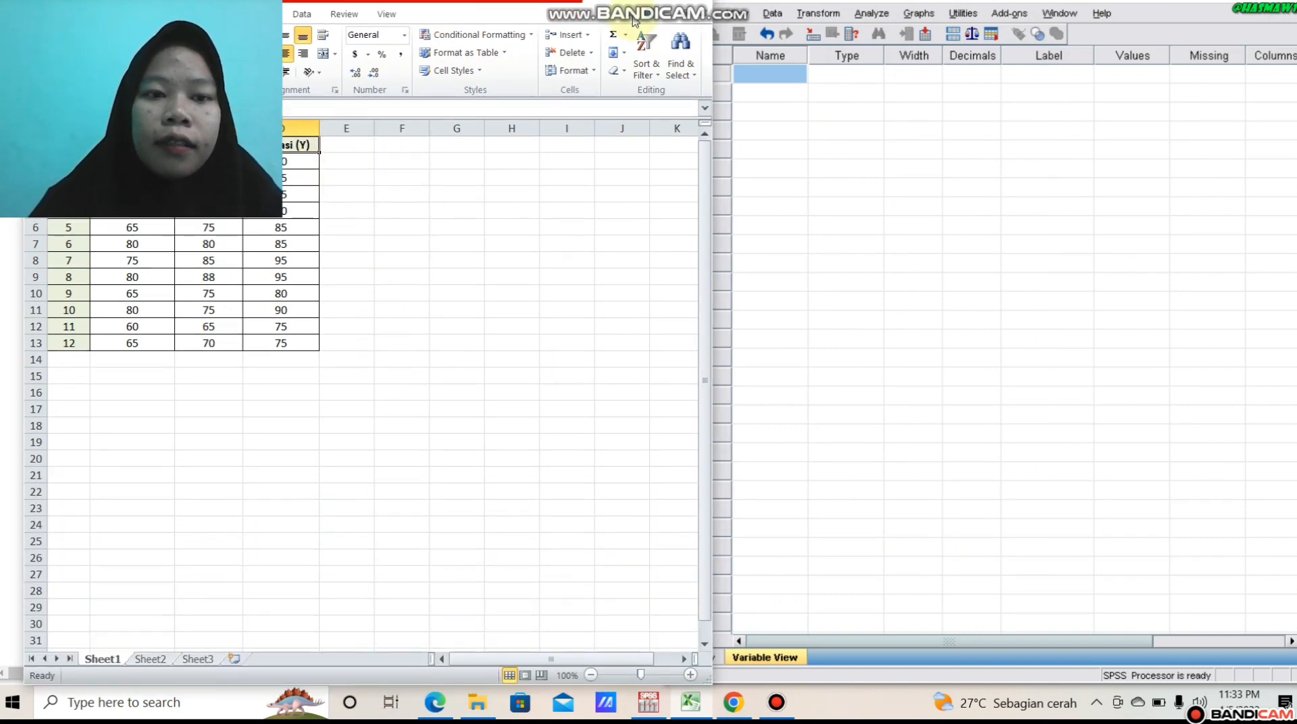
drag(559, 18, 544, 254)
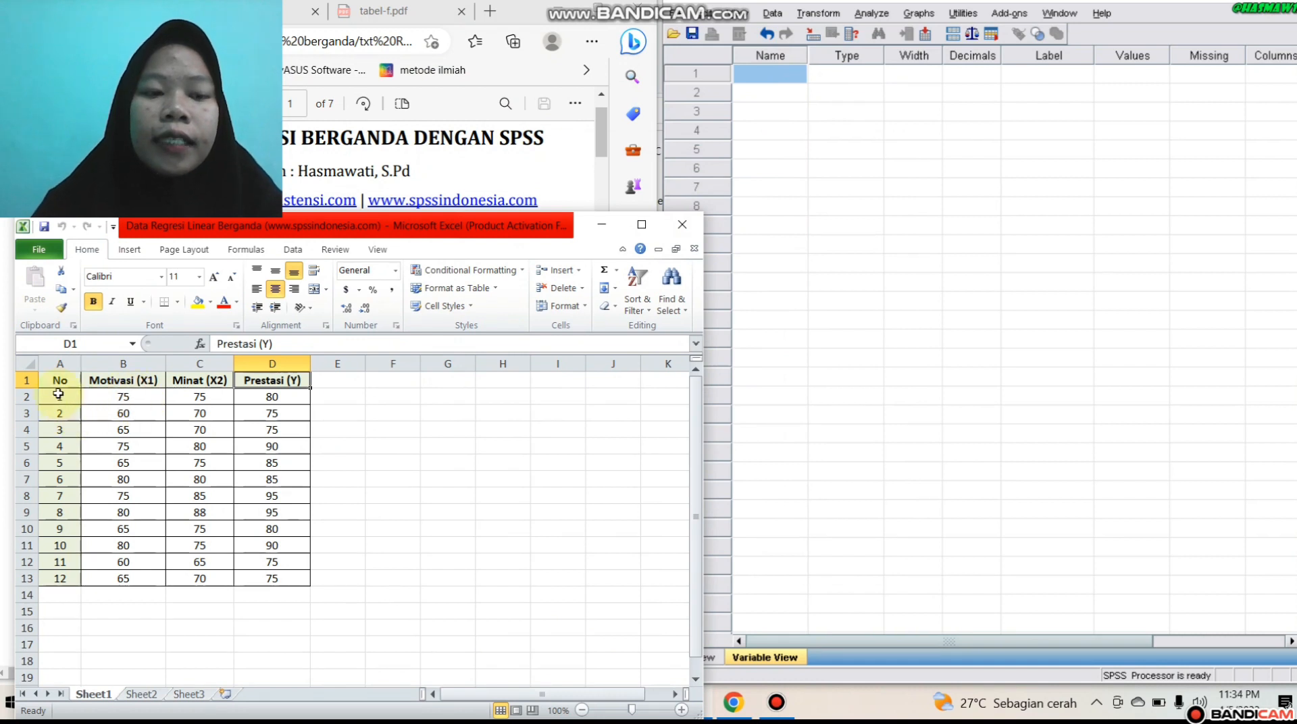
click(65, 582)
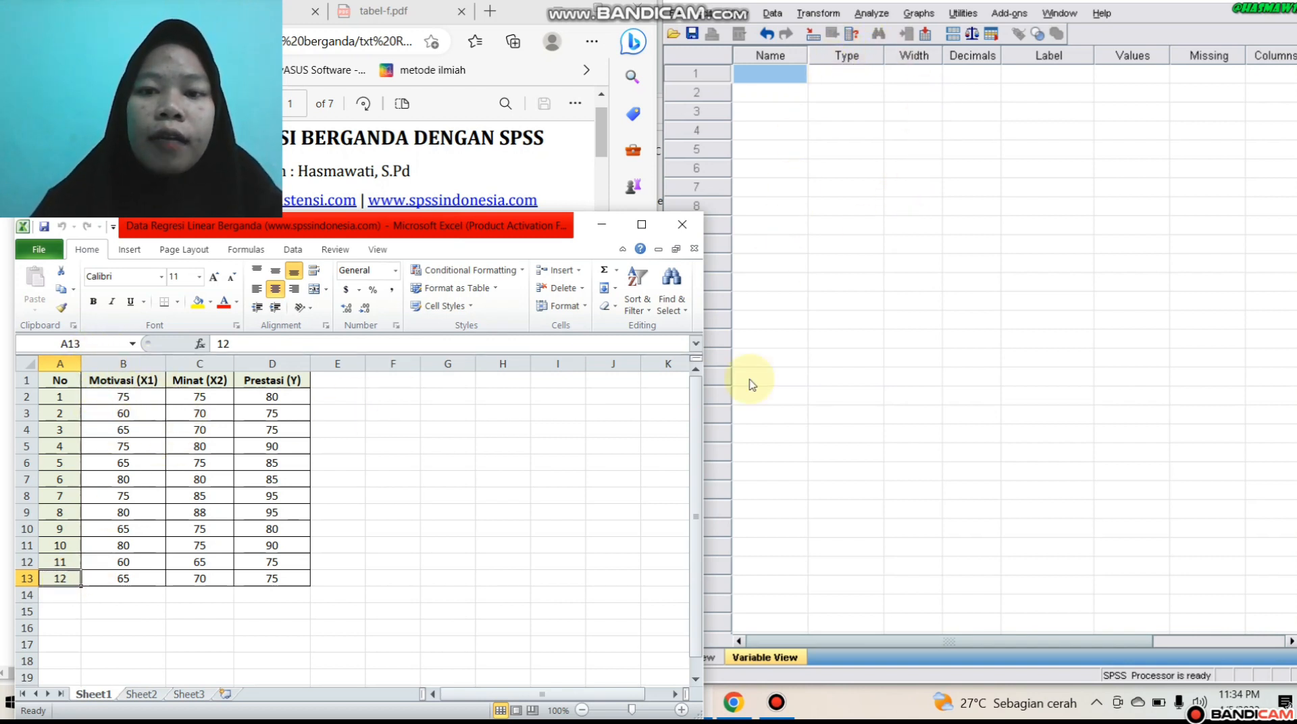
Step: Define three variables named X1, X2 and Y in the Variable View of SPSS
click(823, 497)
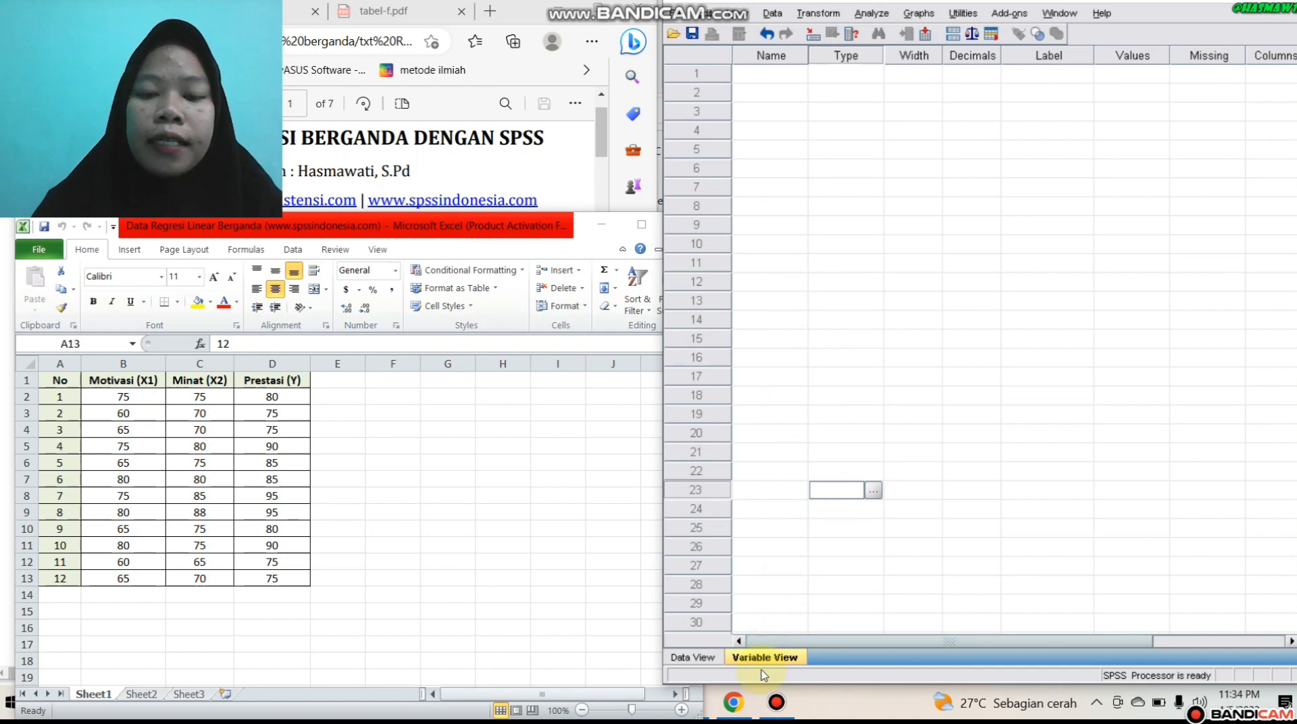
click(692, 657)
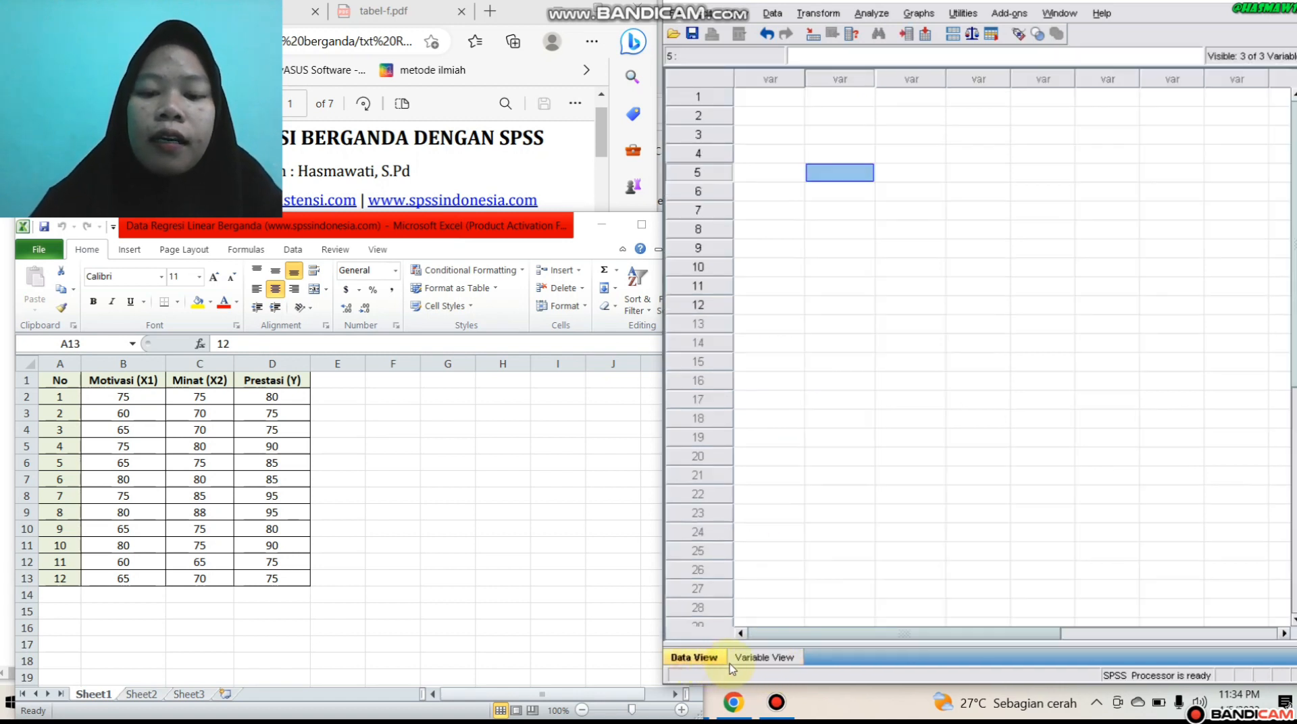
click(765, 658)
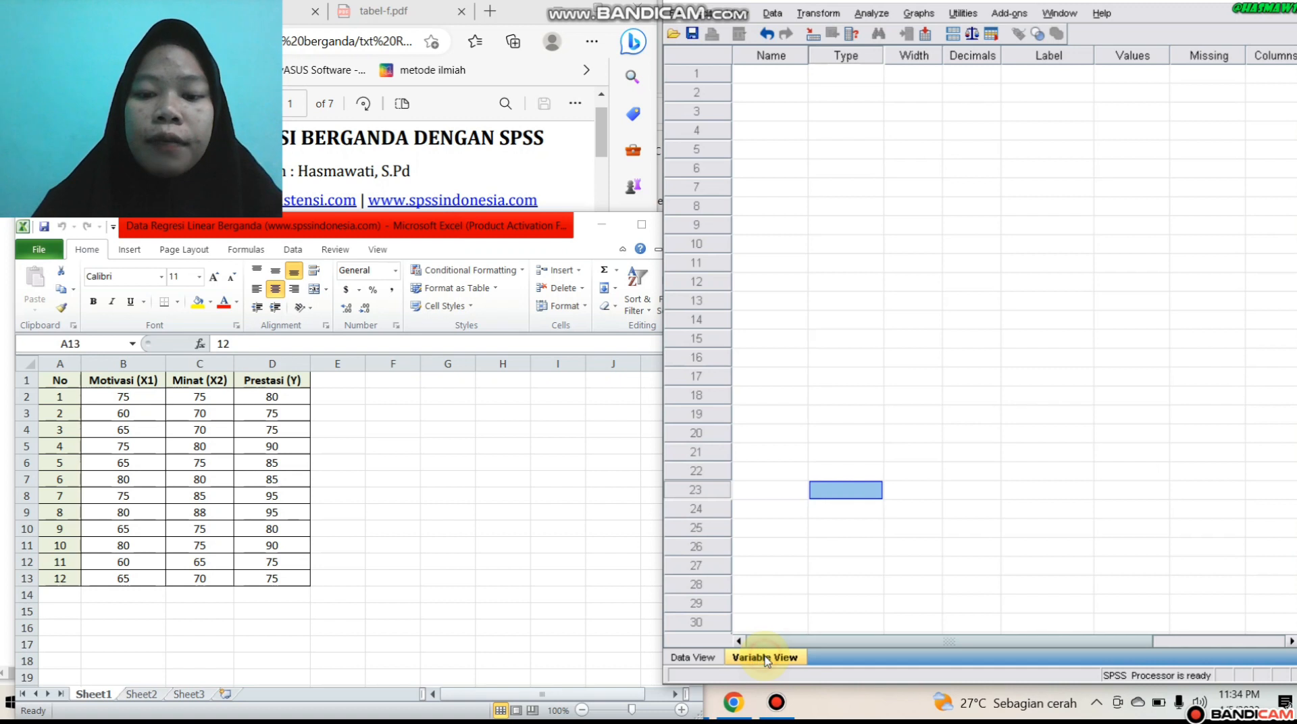
click(774, 75)
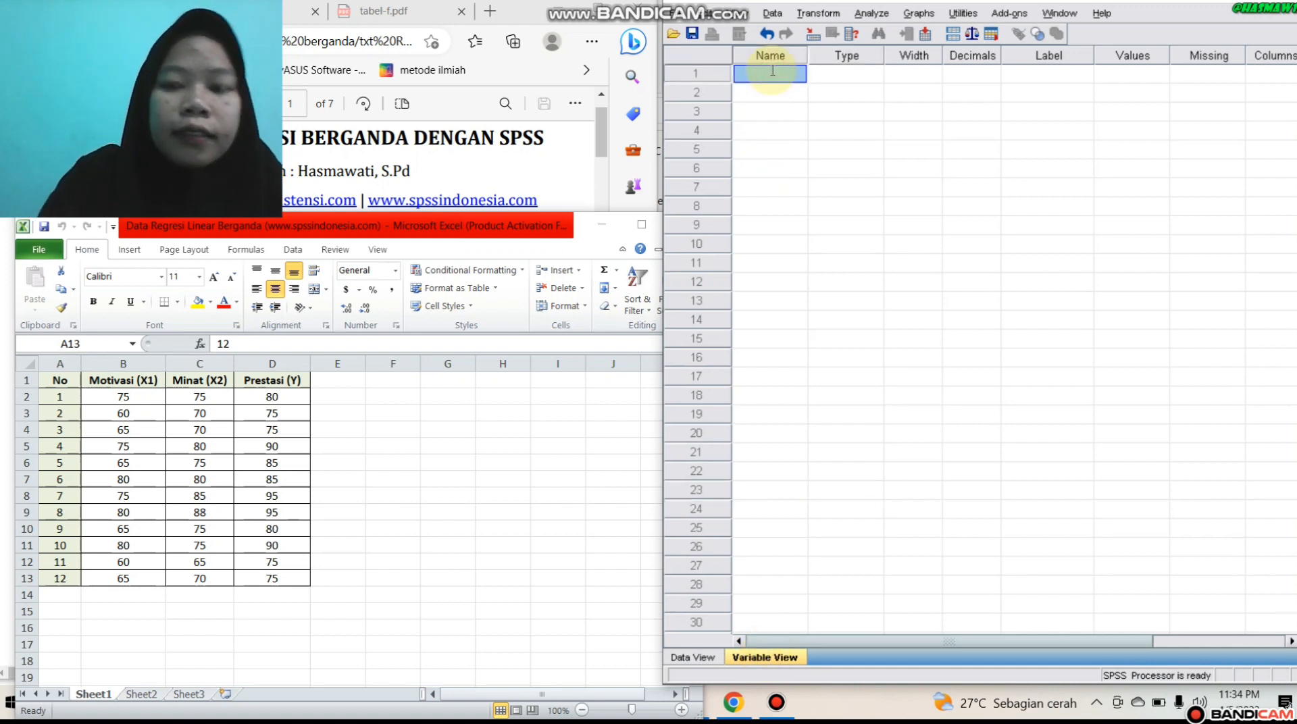
text(X1)
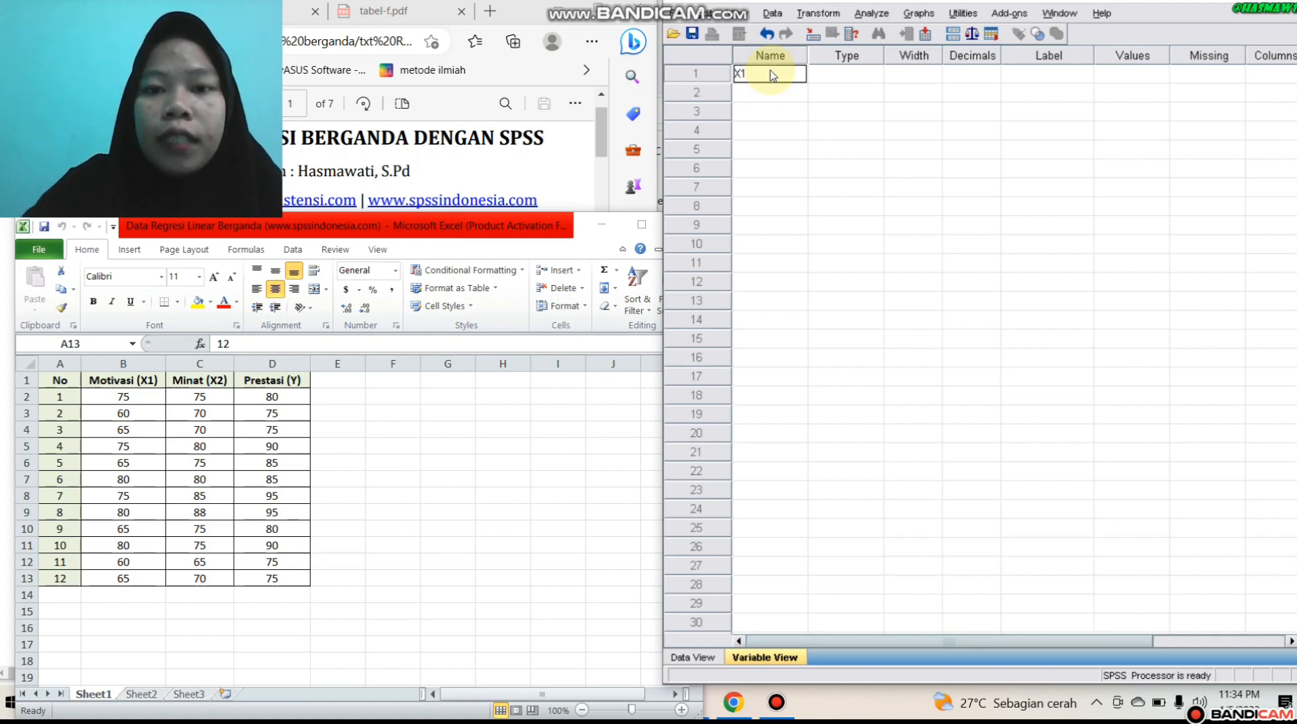
key(Return)
text(X2)
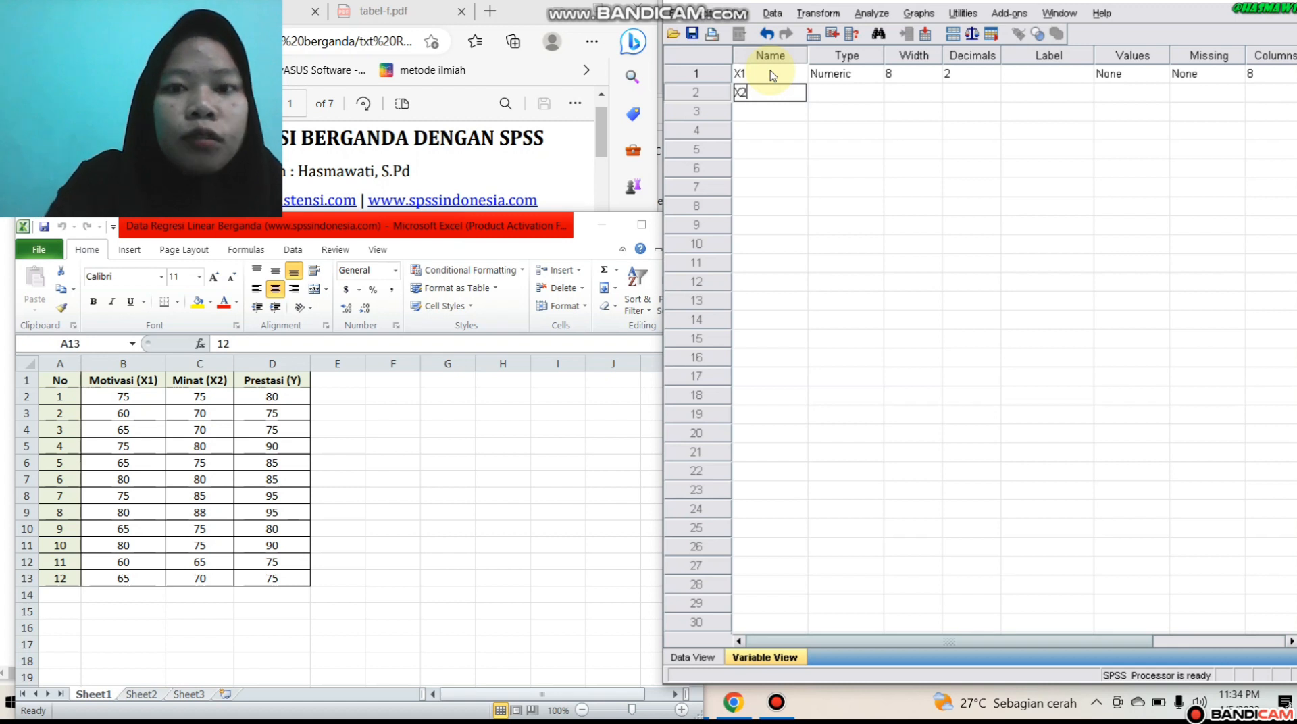
key(Return)
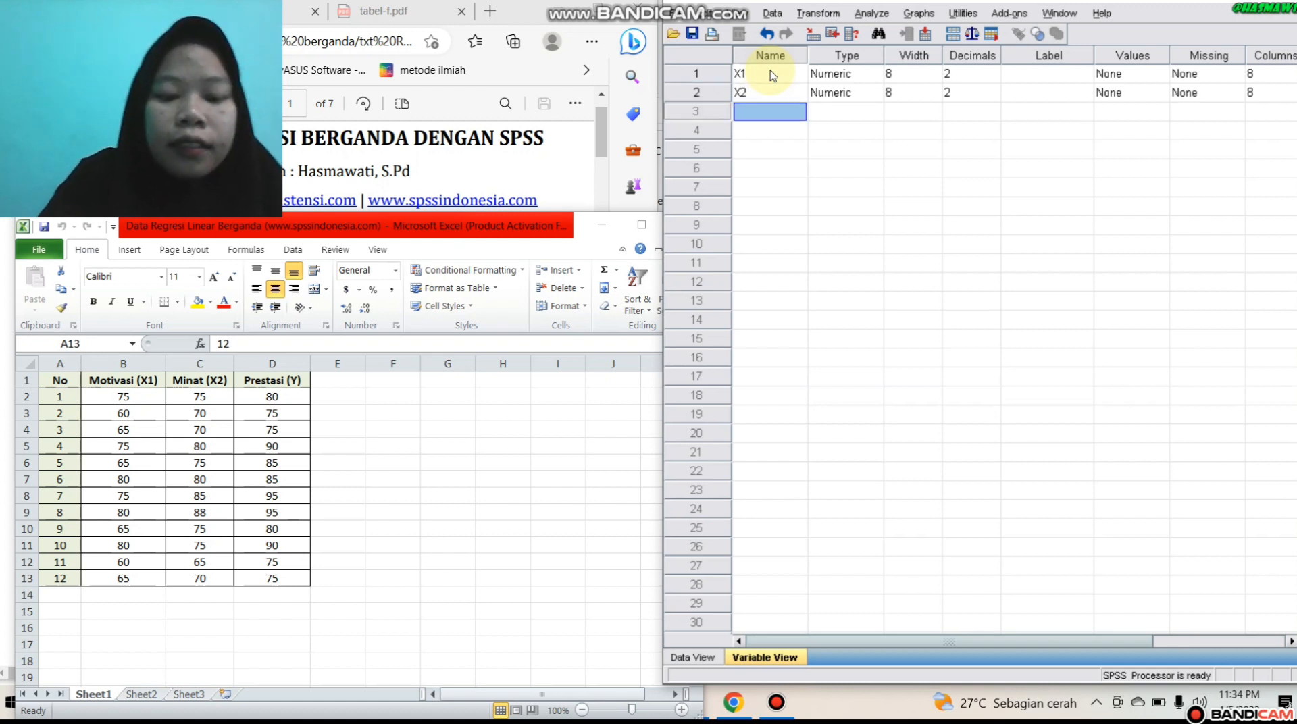
text(Y)
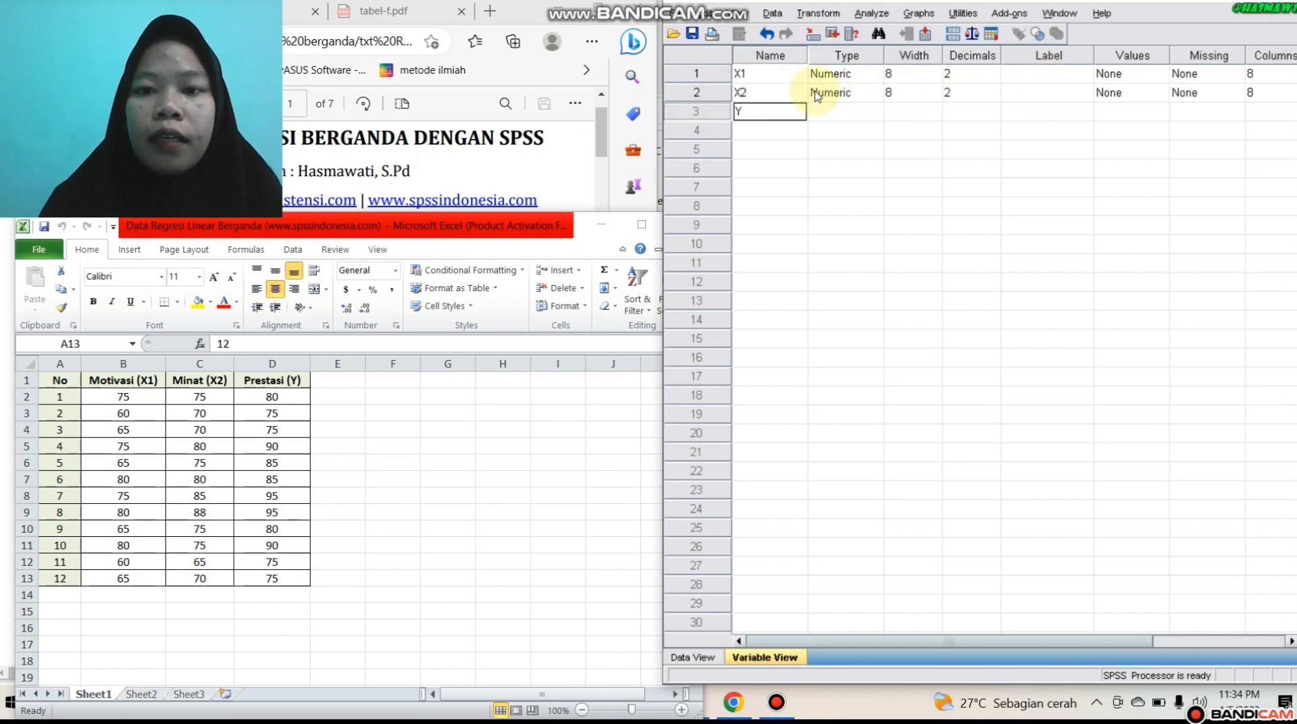
click(834, 111)
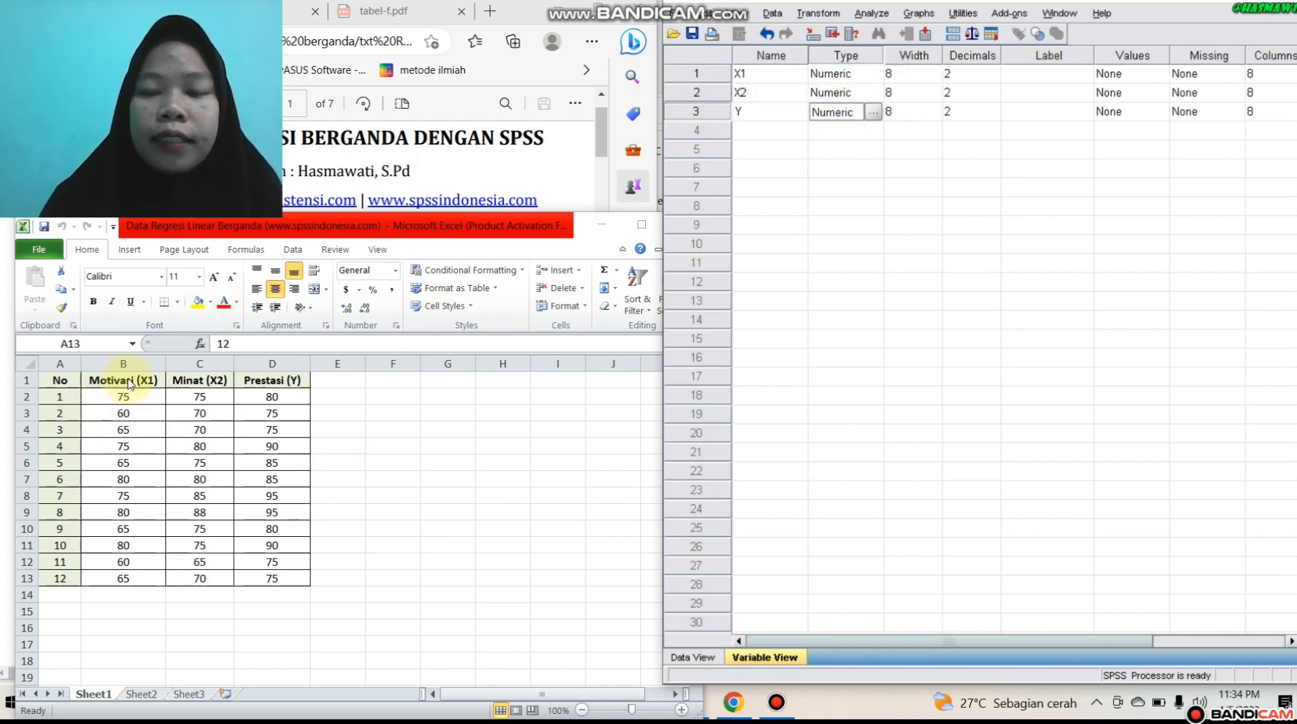
Step: Set the label of variable X1 to MOTIVASI (X1)
click(1048, 72)
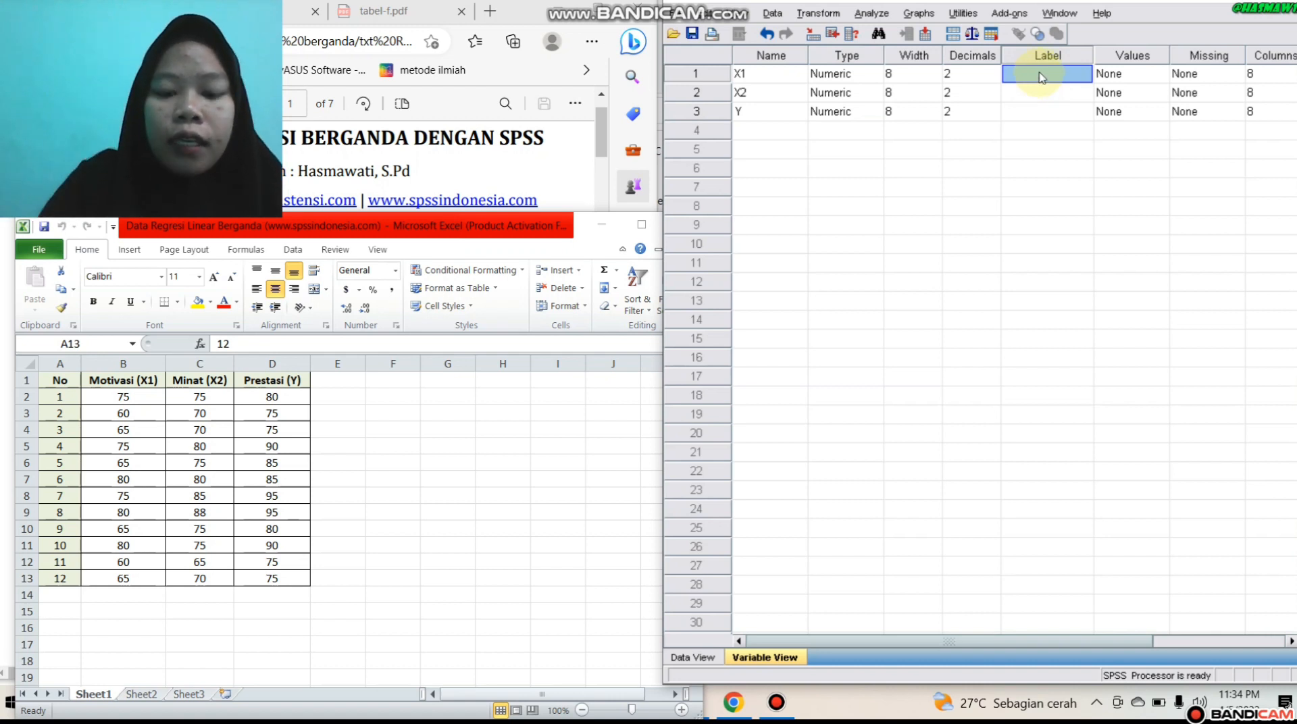
text(M)
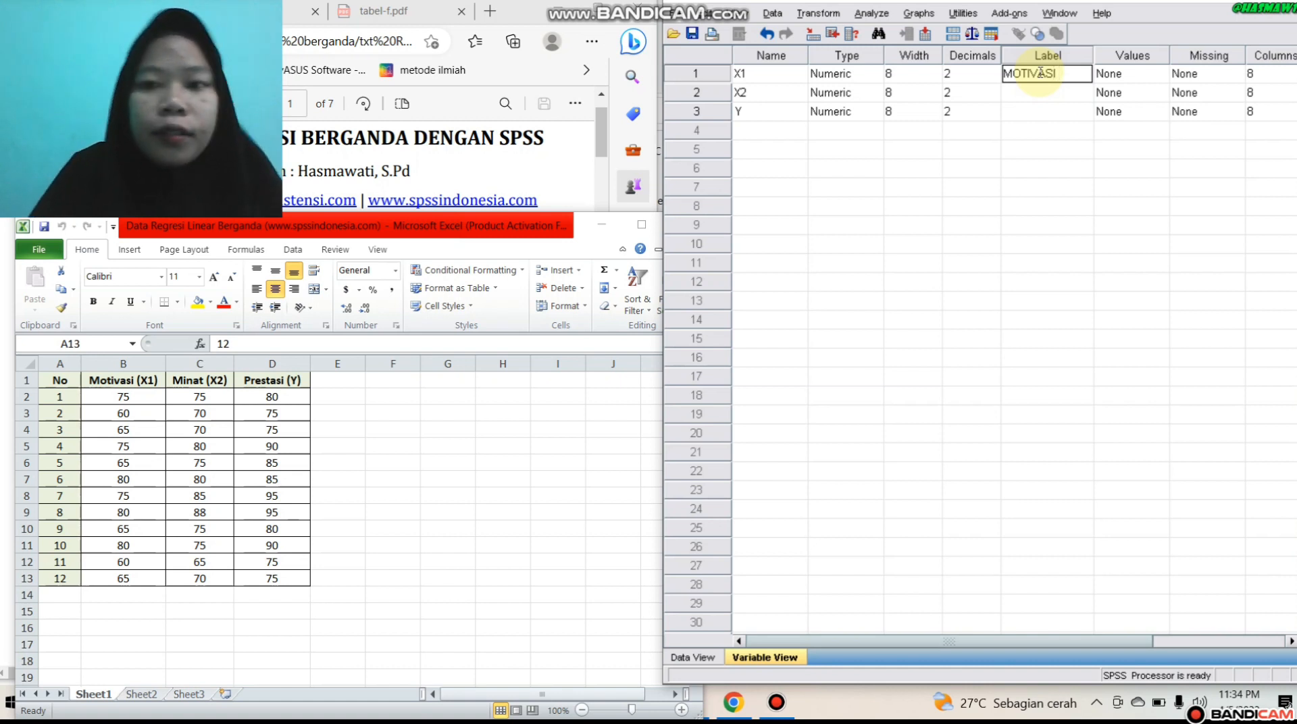
text(OTIVASI)
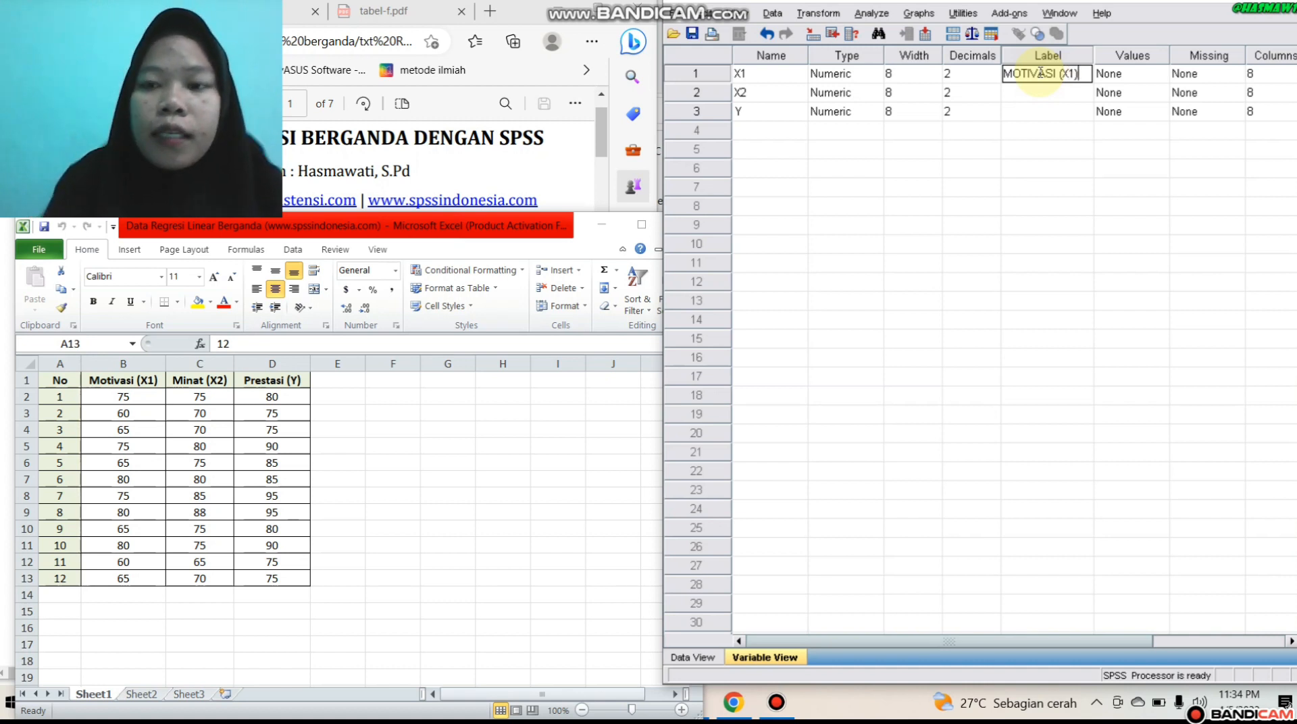
click(1046, 92)
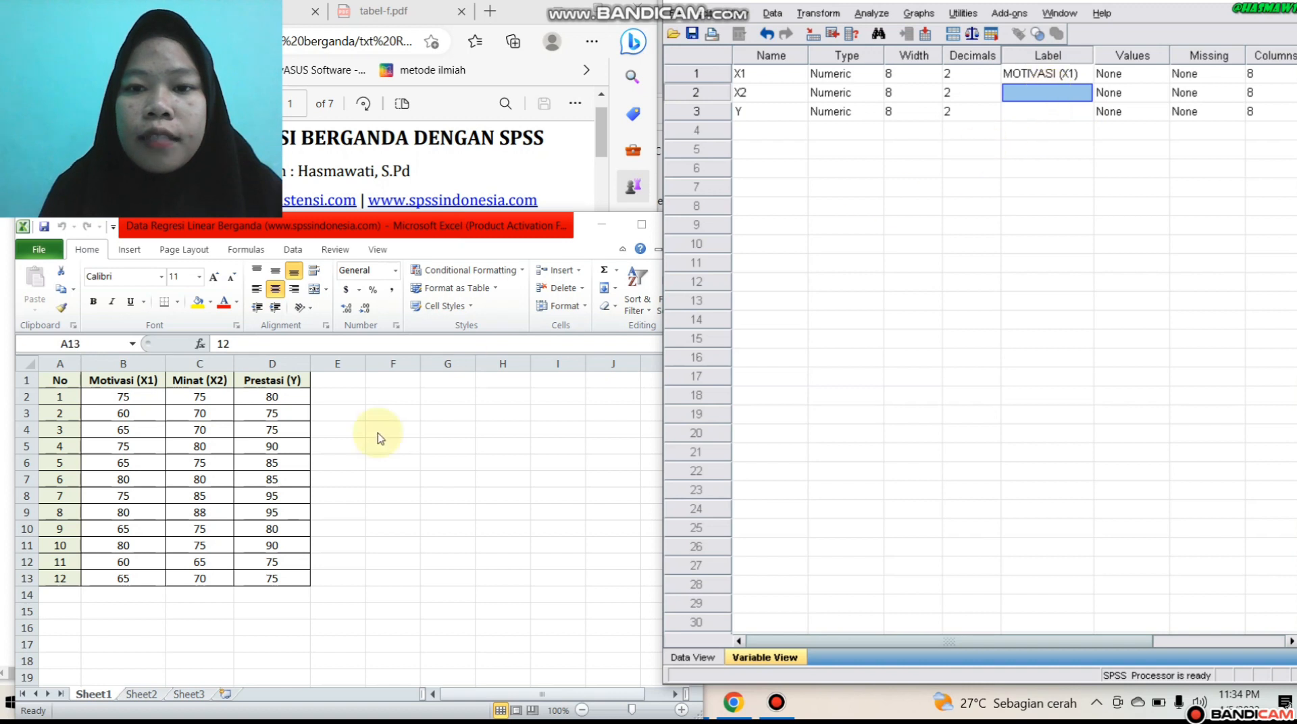
Step: Set the label of variable X2 to MINAT (X2), following the worksheet's column heading
click(211, 379)
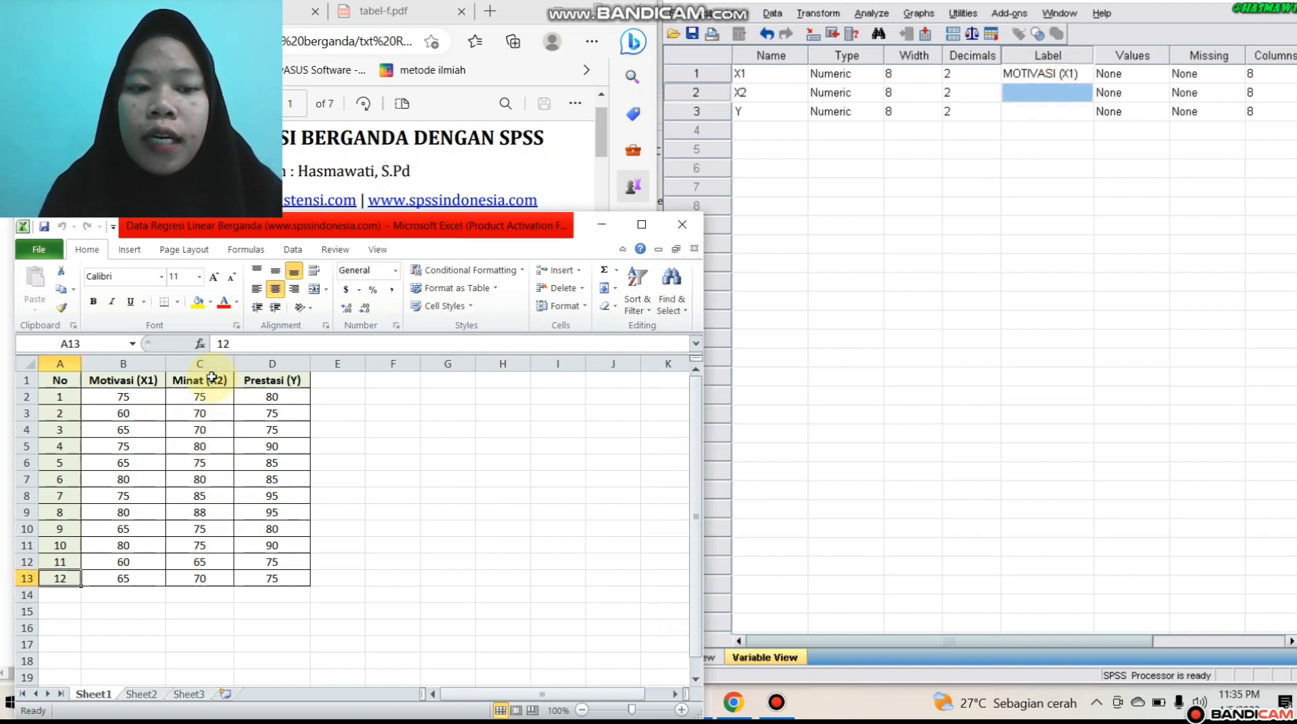
click(212, 379)
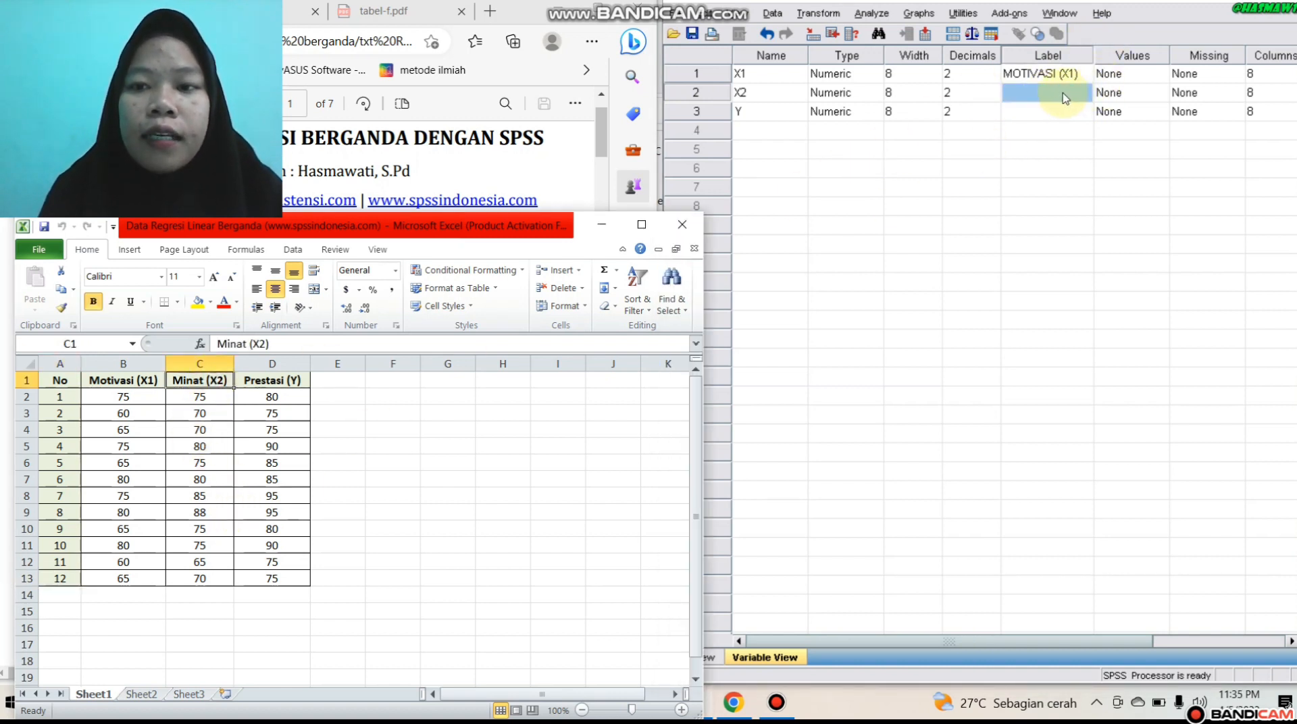
click(1063, 97)
text(MINAT (X2)
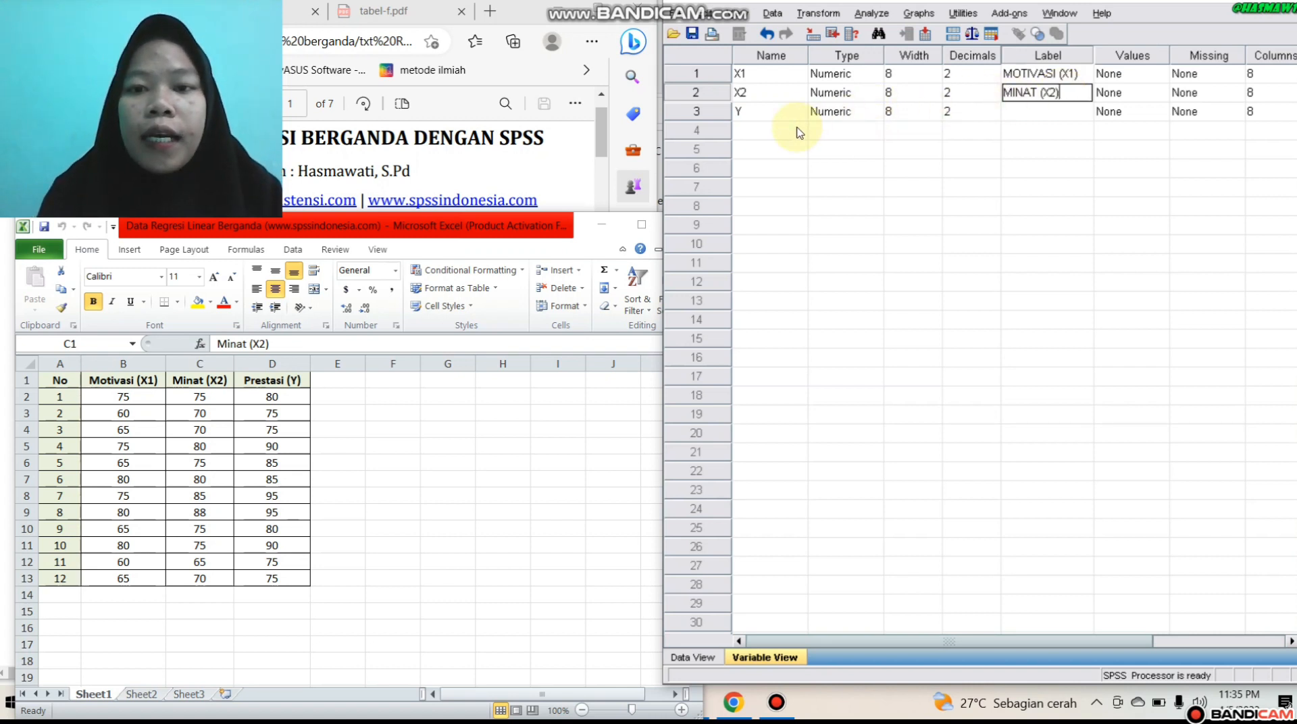
Step: Set the label of variable Y to PRESTASI (Y) in the variable definitions
click(776, 115)
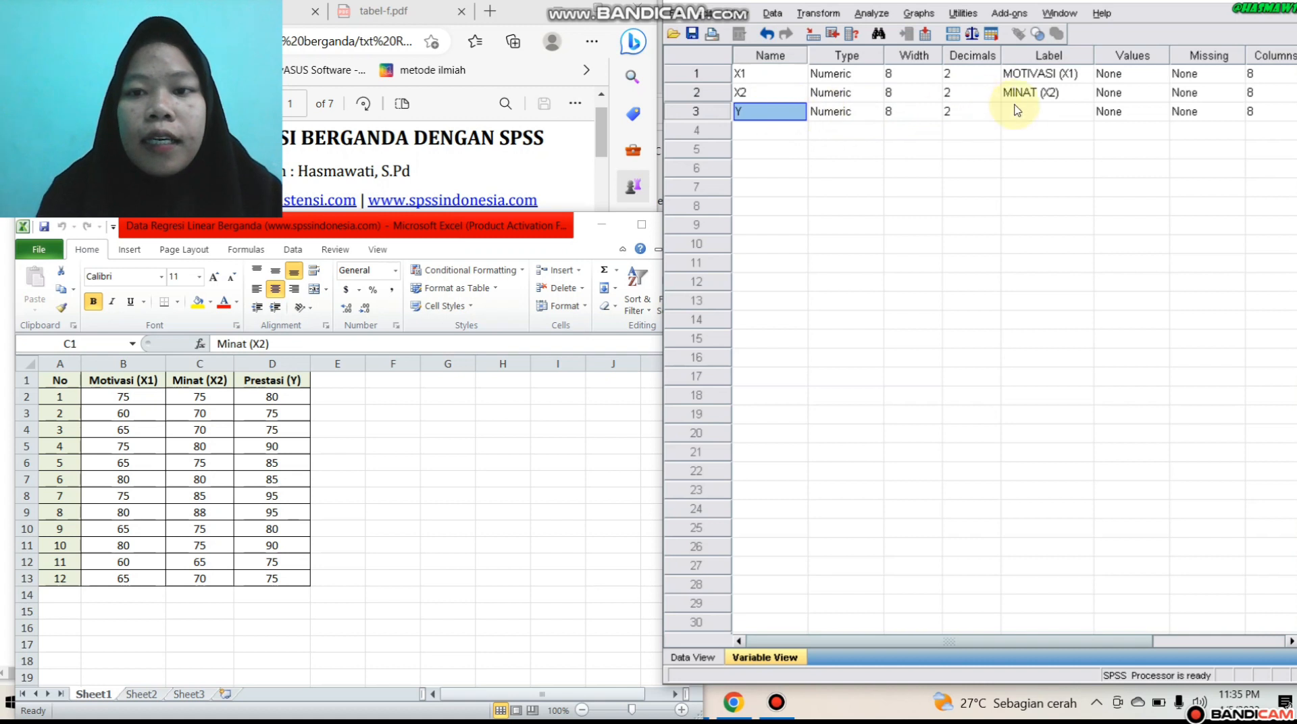
click(1045, 111)
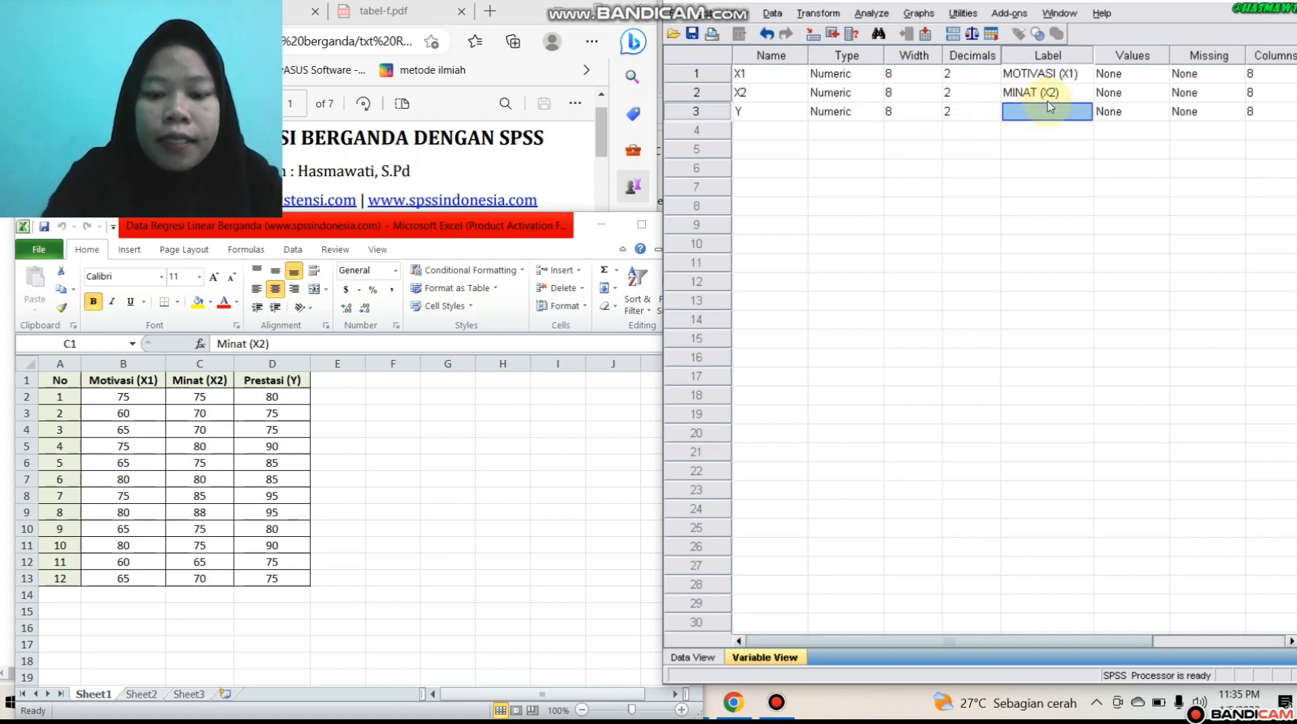
text(PRESTASI (Y)
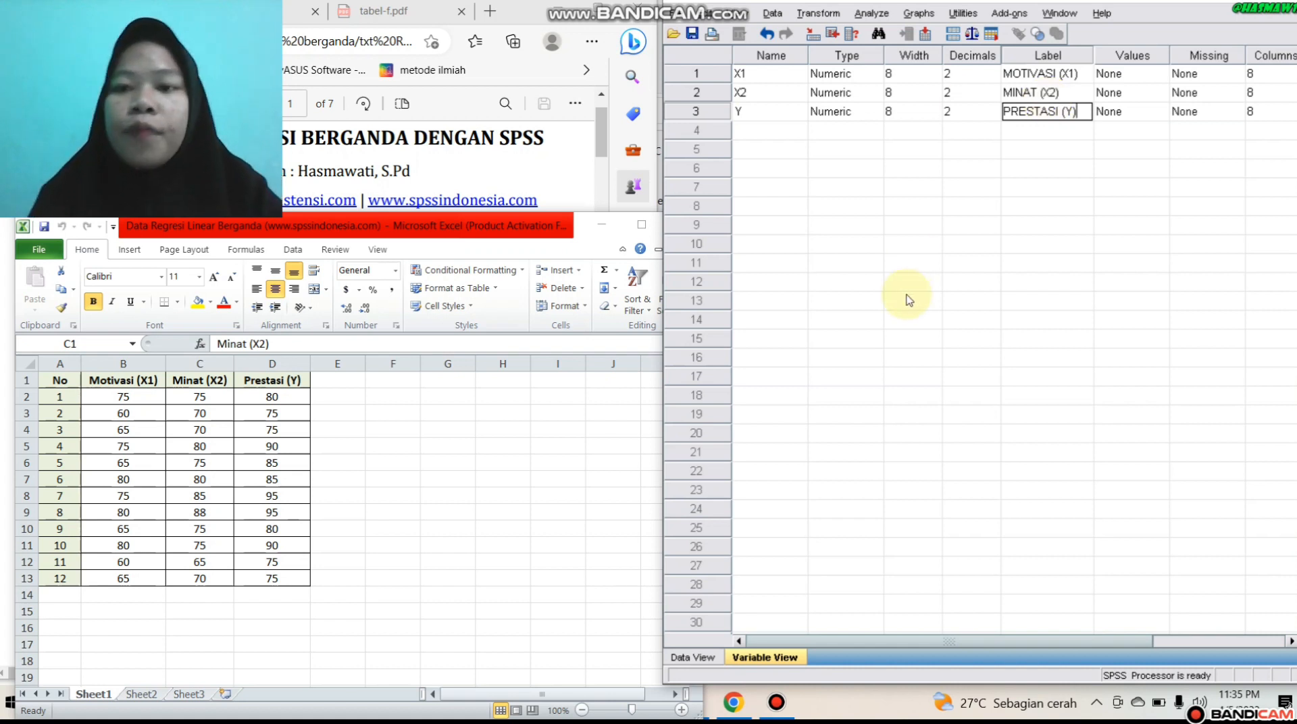
click(956, 150)
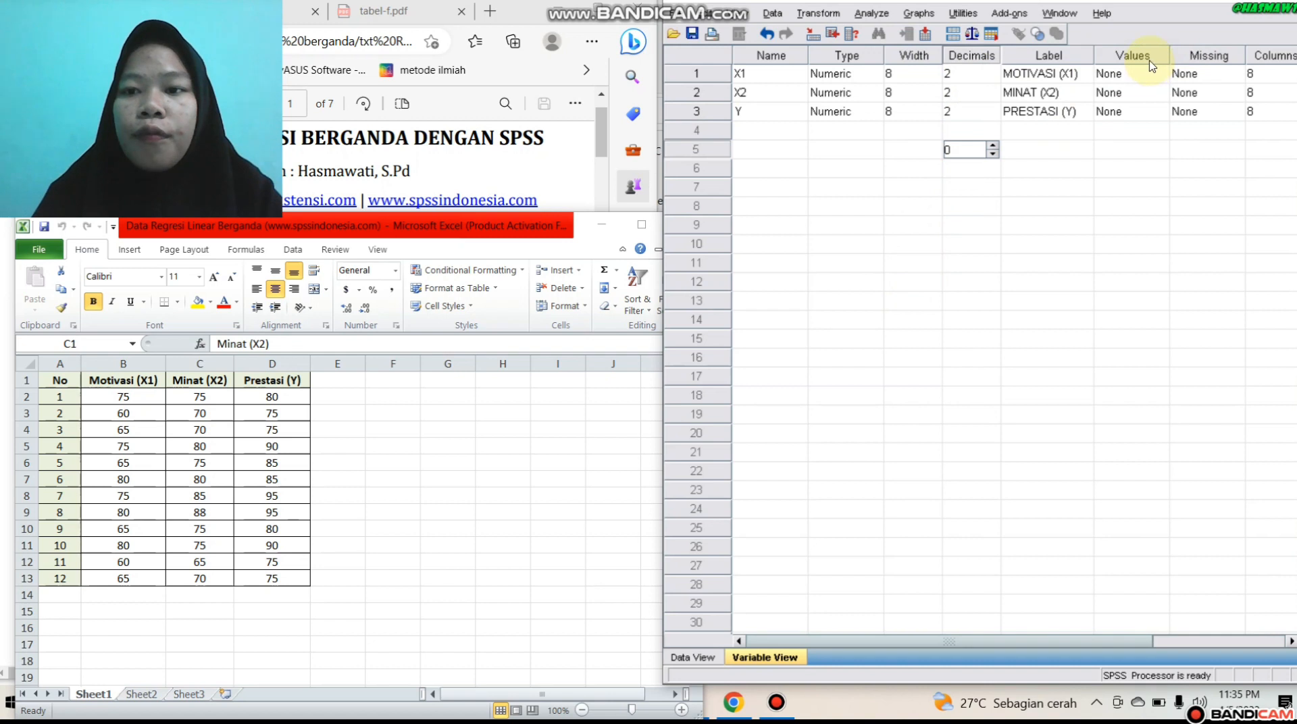
click(970, 73)
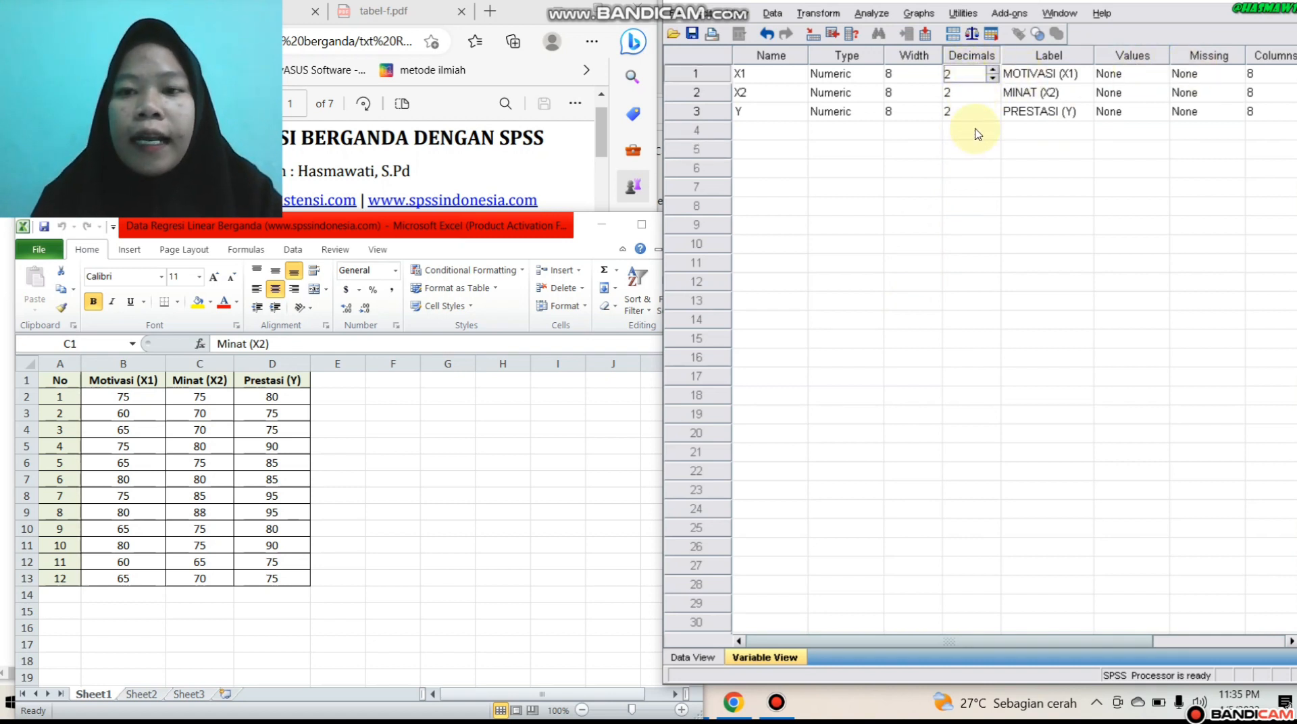
click(954, 112)
click(955, 94)
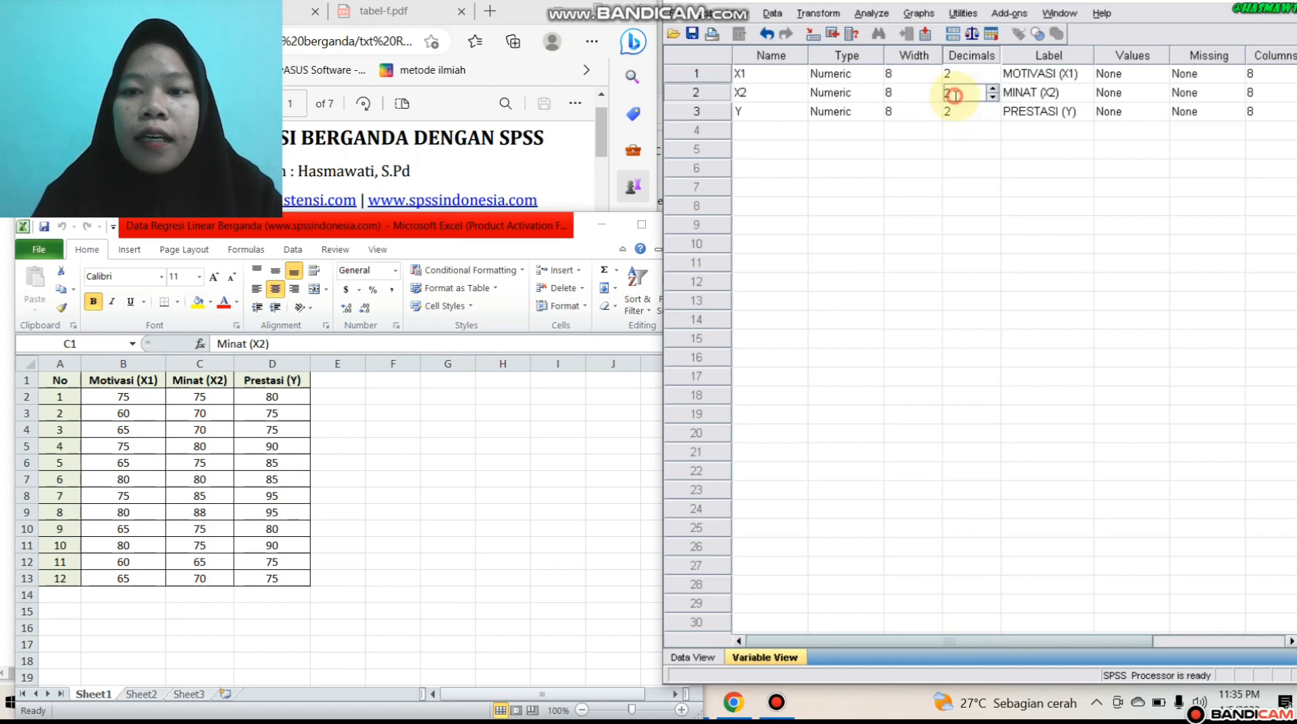
click(975, 75)
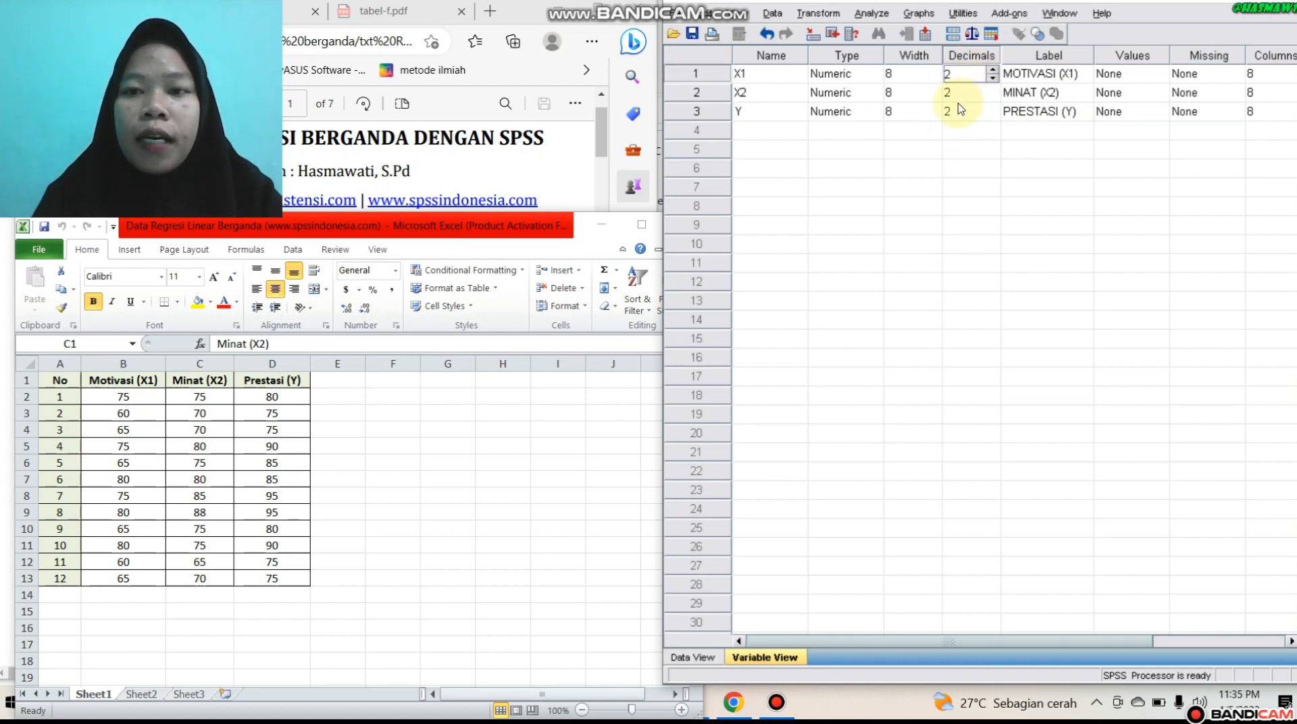
click(1033, 93)
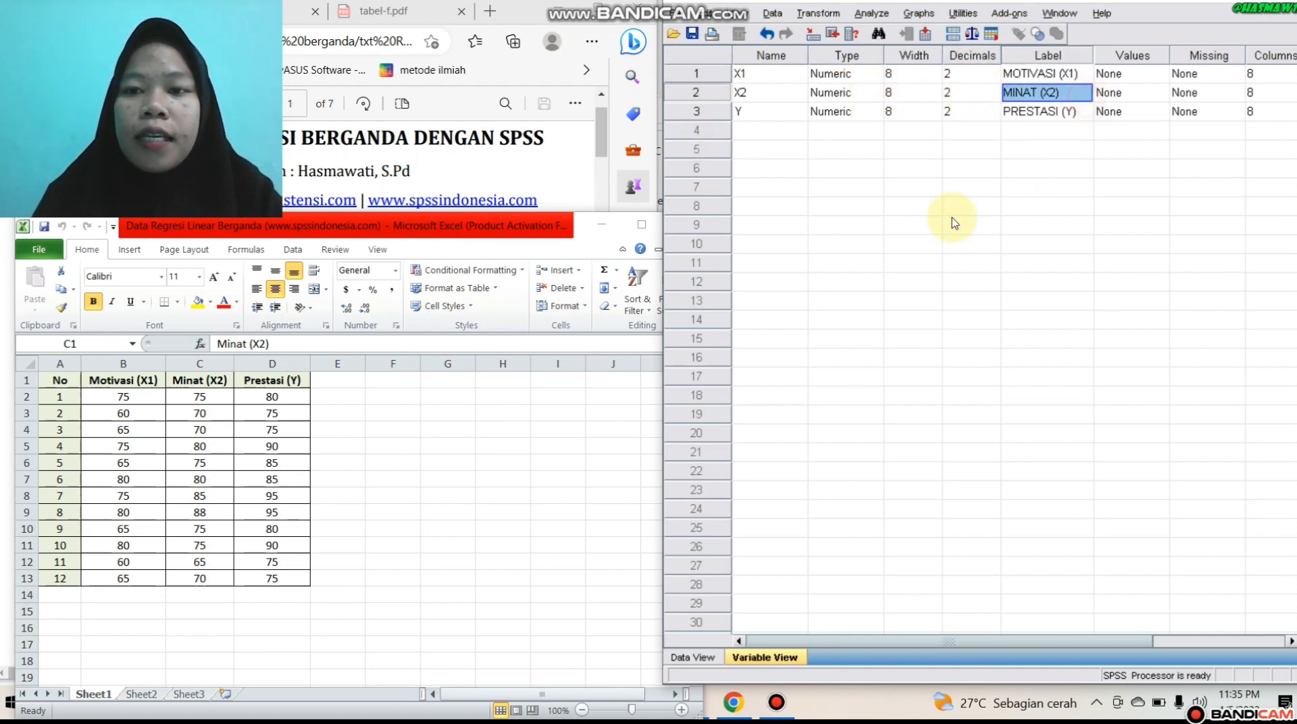
click(973, 395)
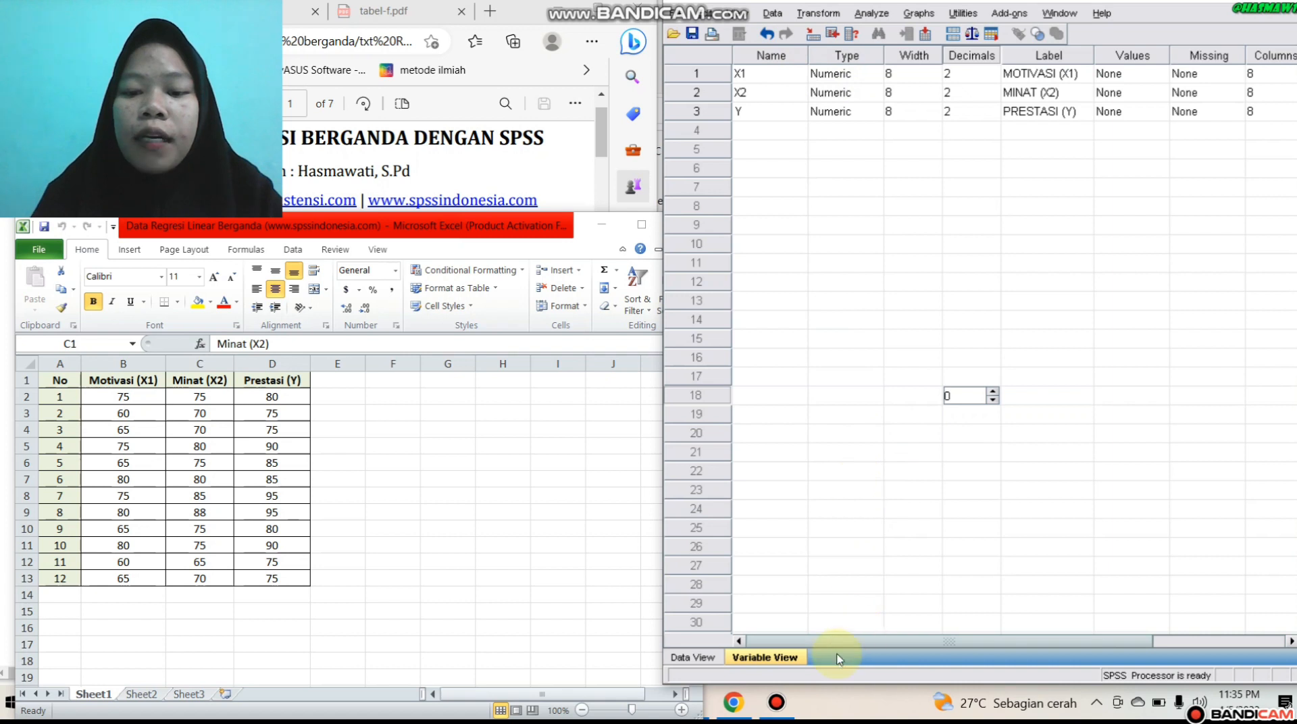
click(952, 452)
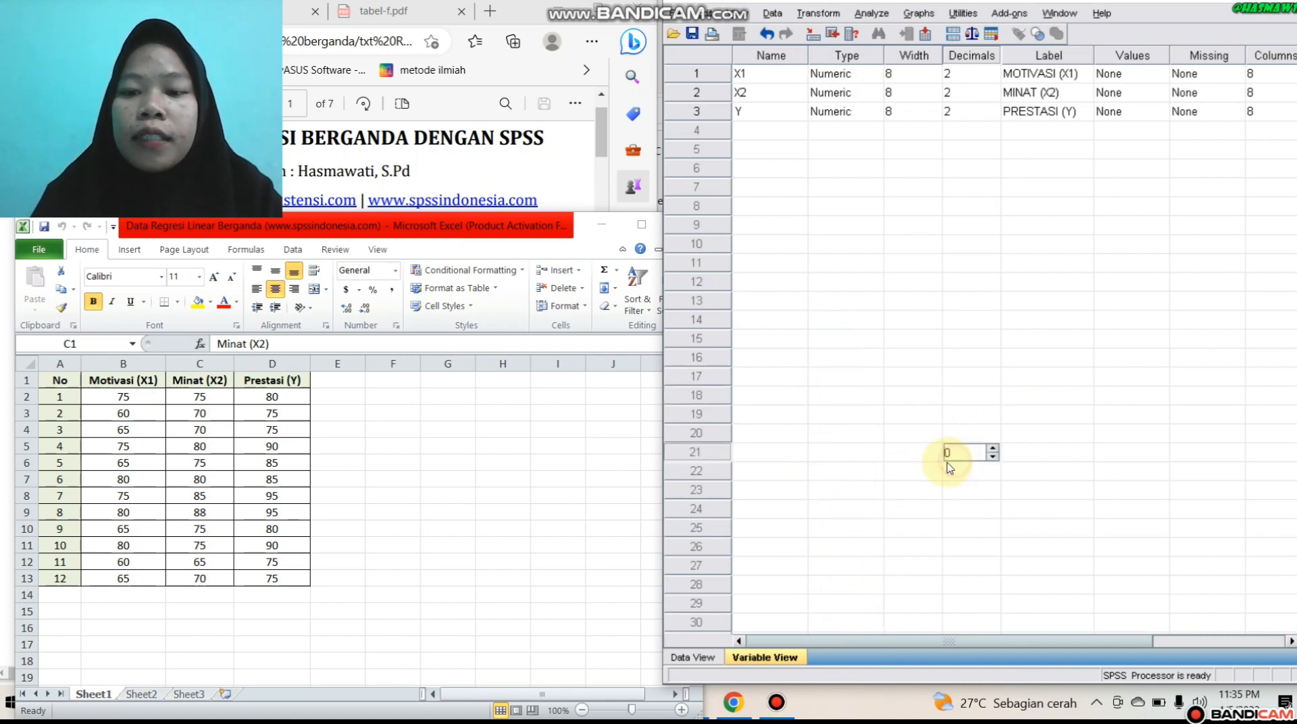
Step: Switch to the Data View, look over the X1, X2 and Y columns, and select the first case of X1
click(713, 661)
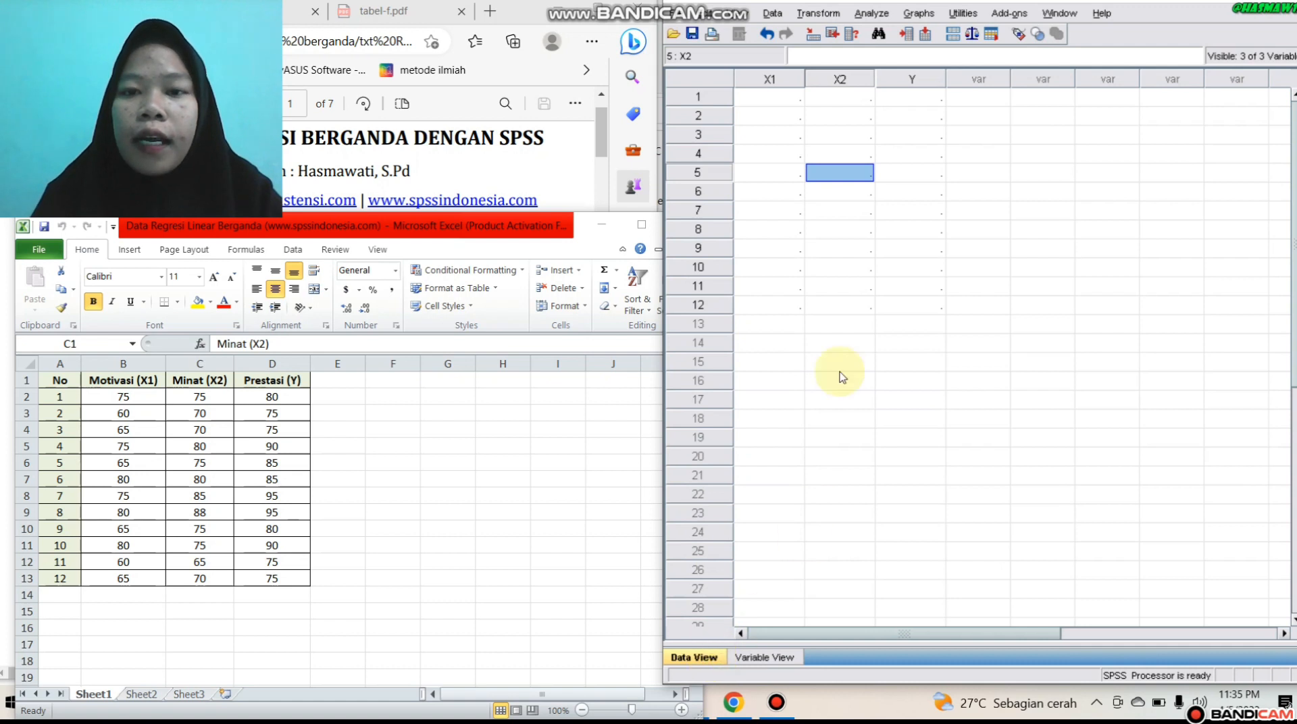
click(800, 98)
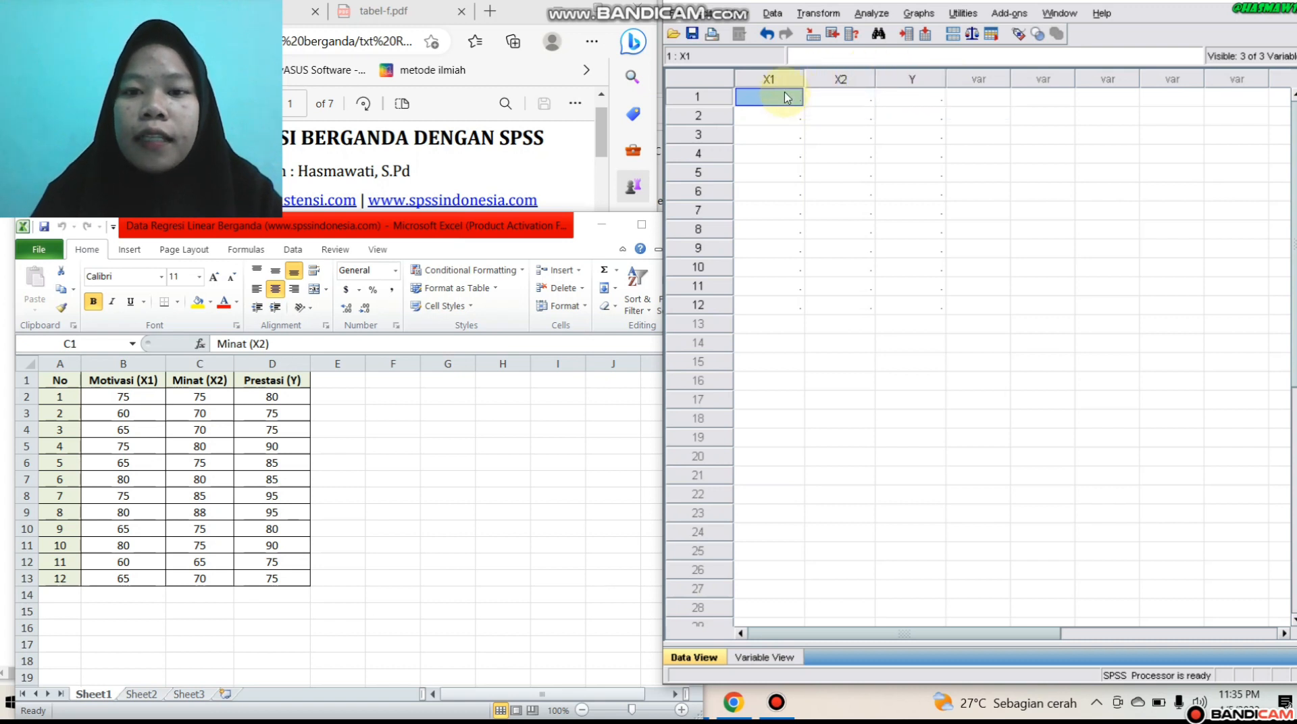
click(832, 98)
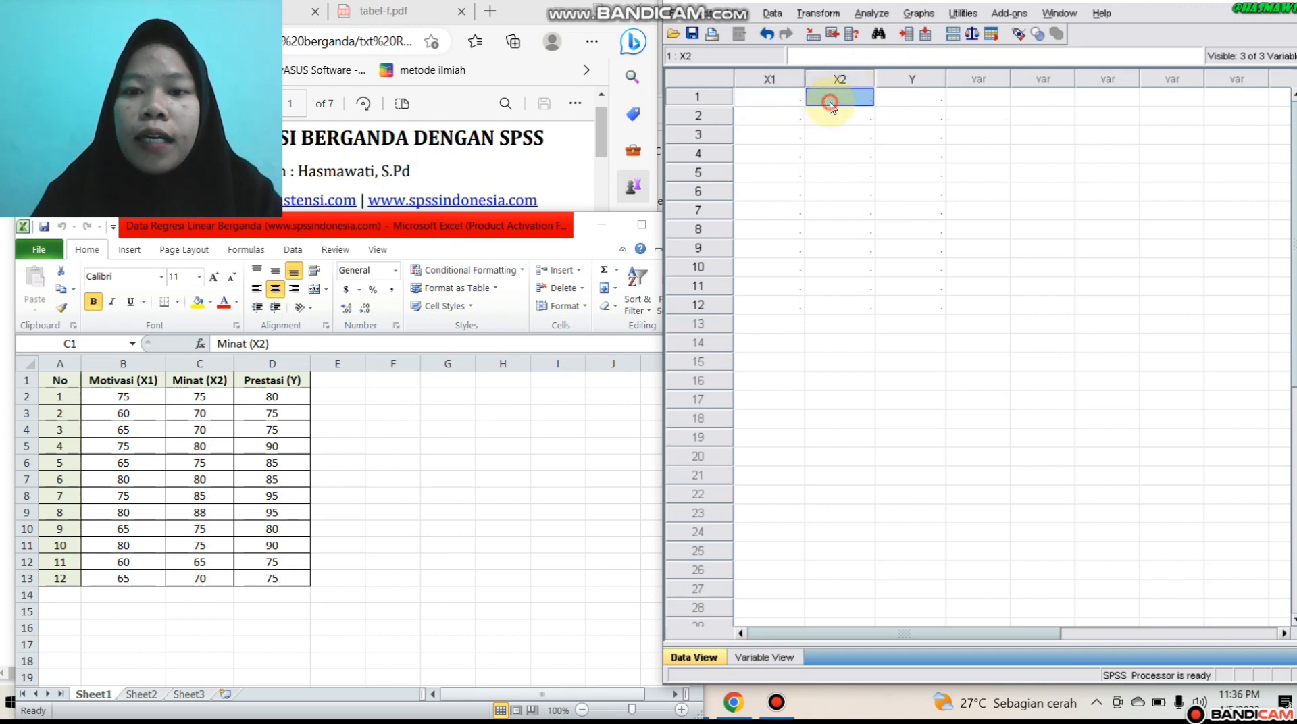
click(778, 81)
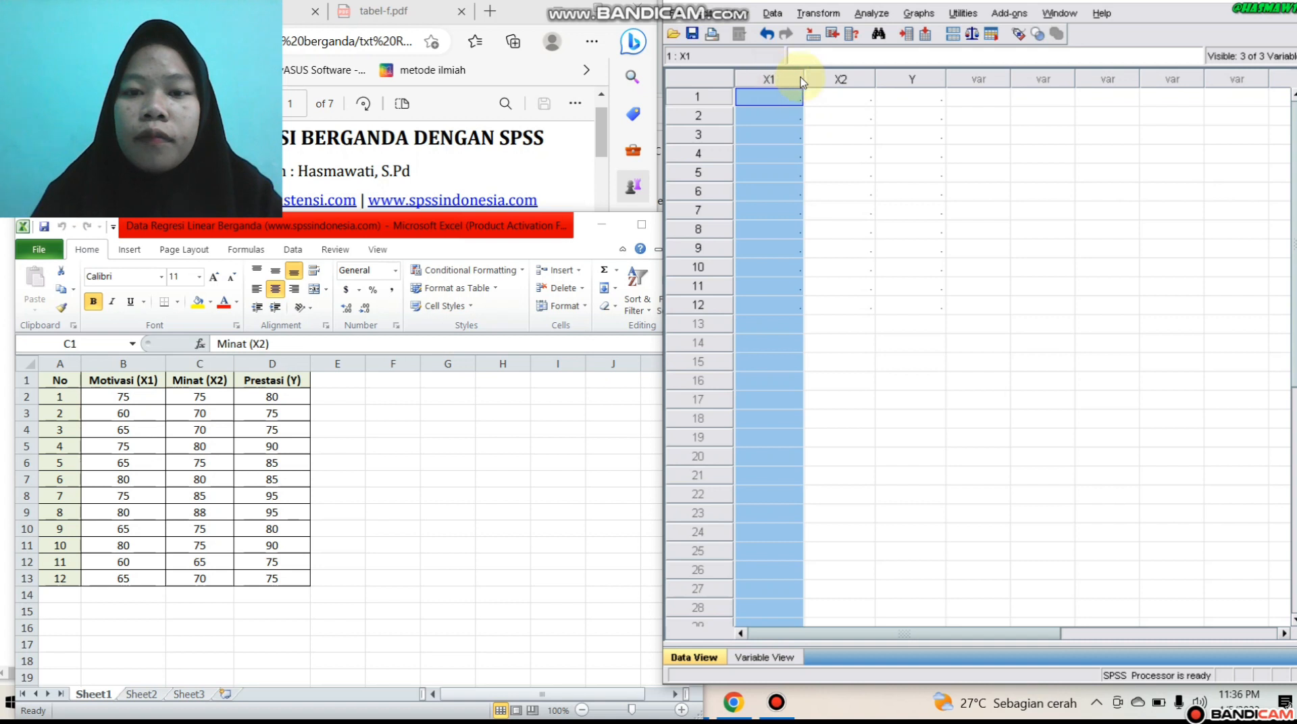
click(841, 80)
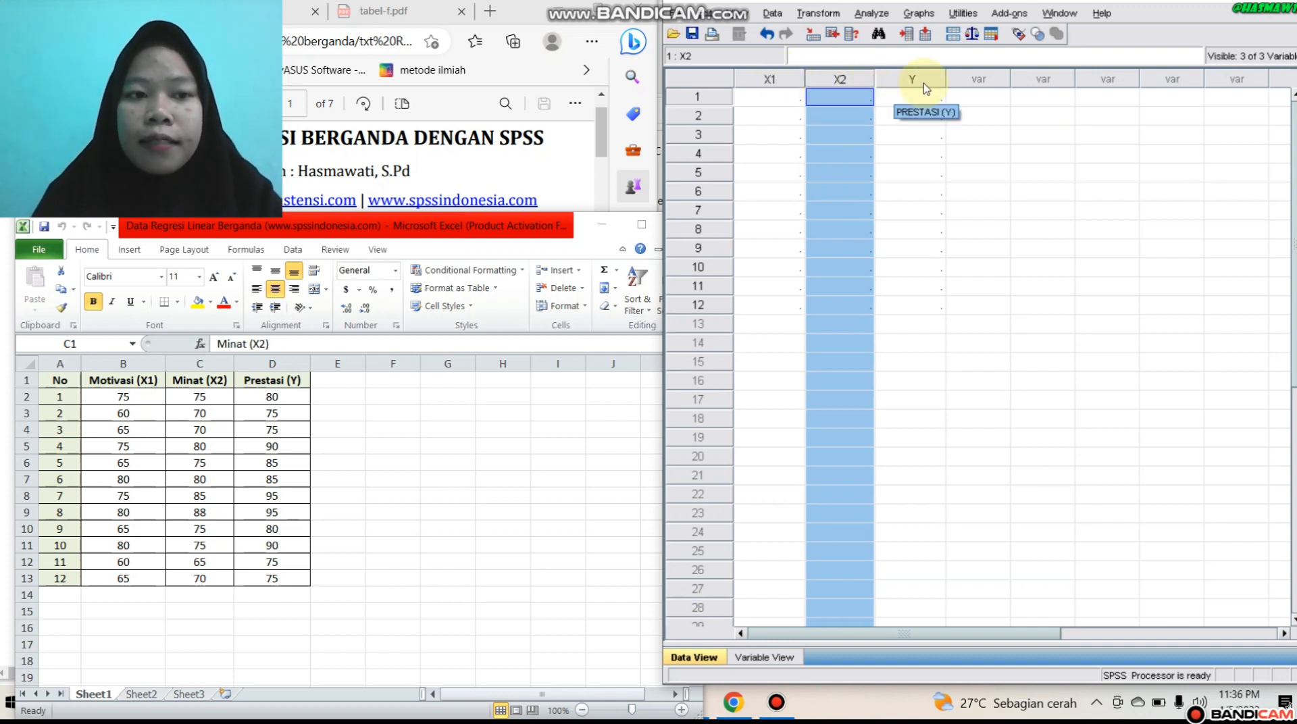
click(781, 99)
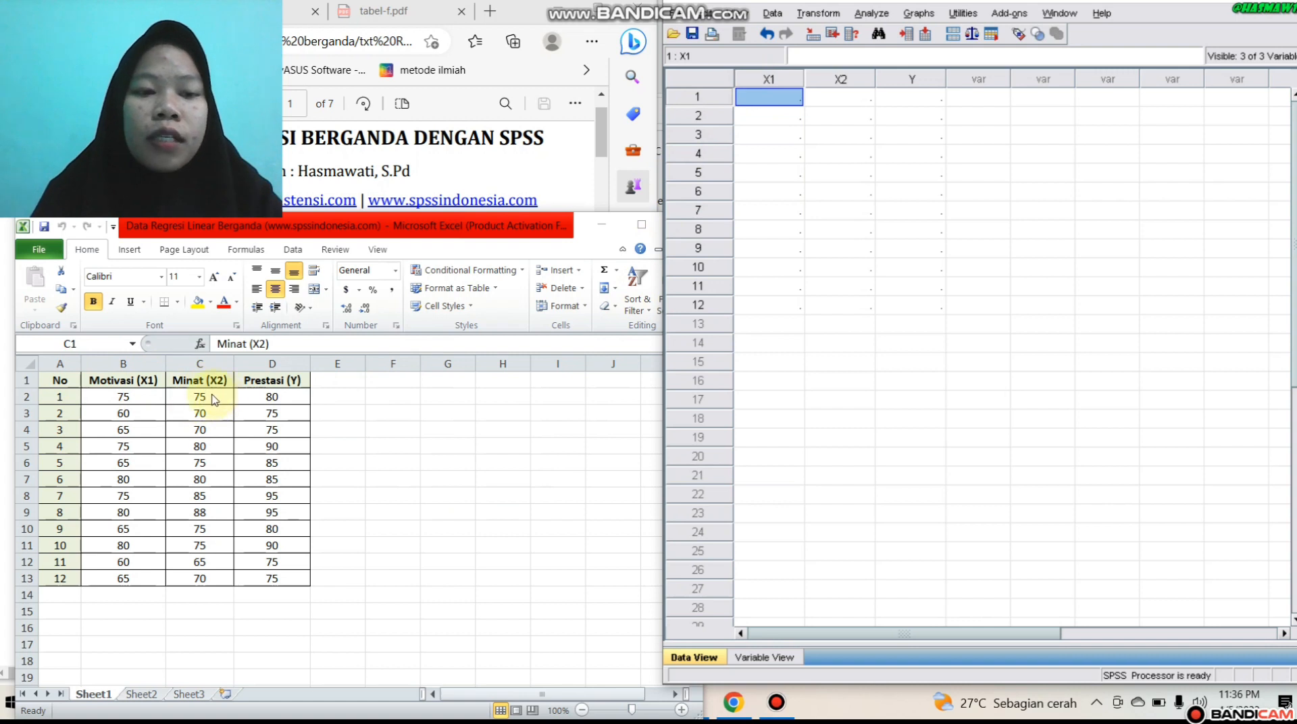
Step: Copy the Motivasi, Minat and Prestasi values in cells B2:D13 of the Excel worksheet, without the headings
click(148, 400)
click(148, 400)
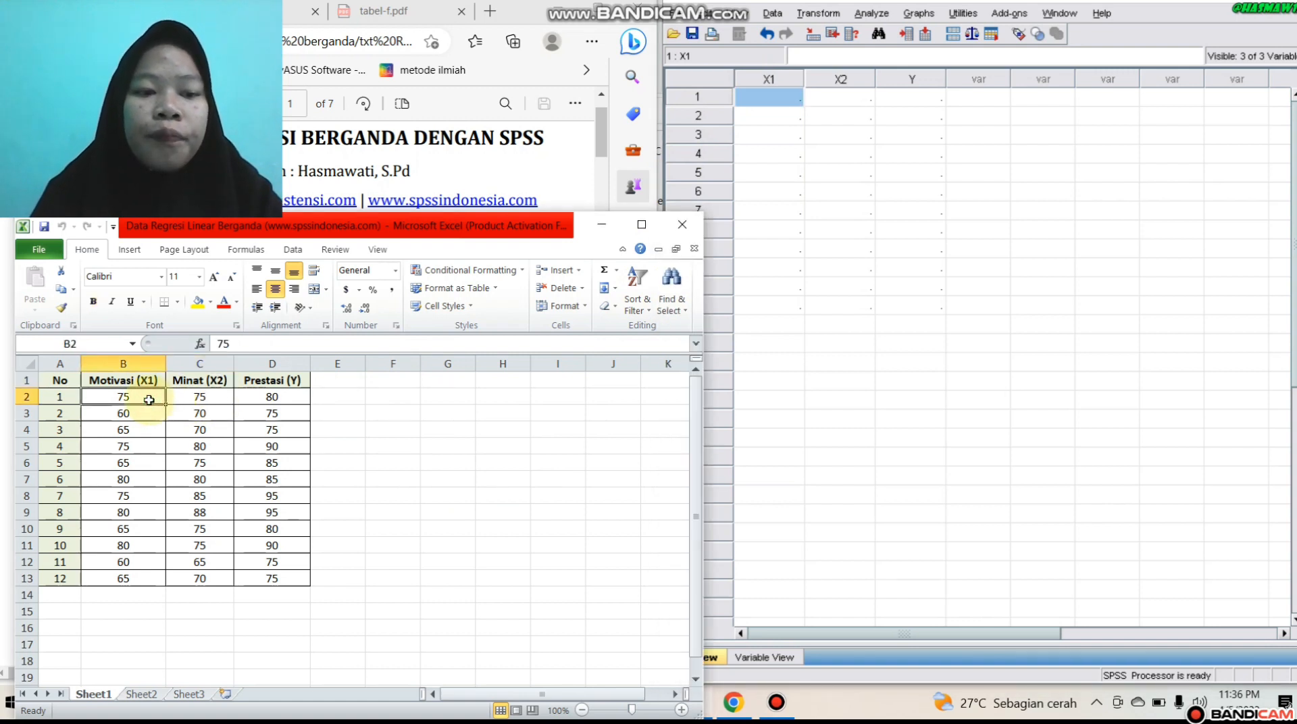
drag(148, 399, 302, 578)
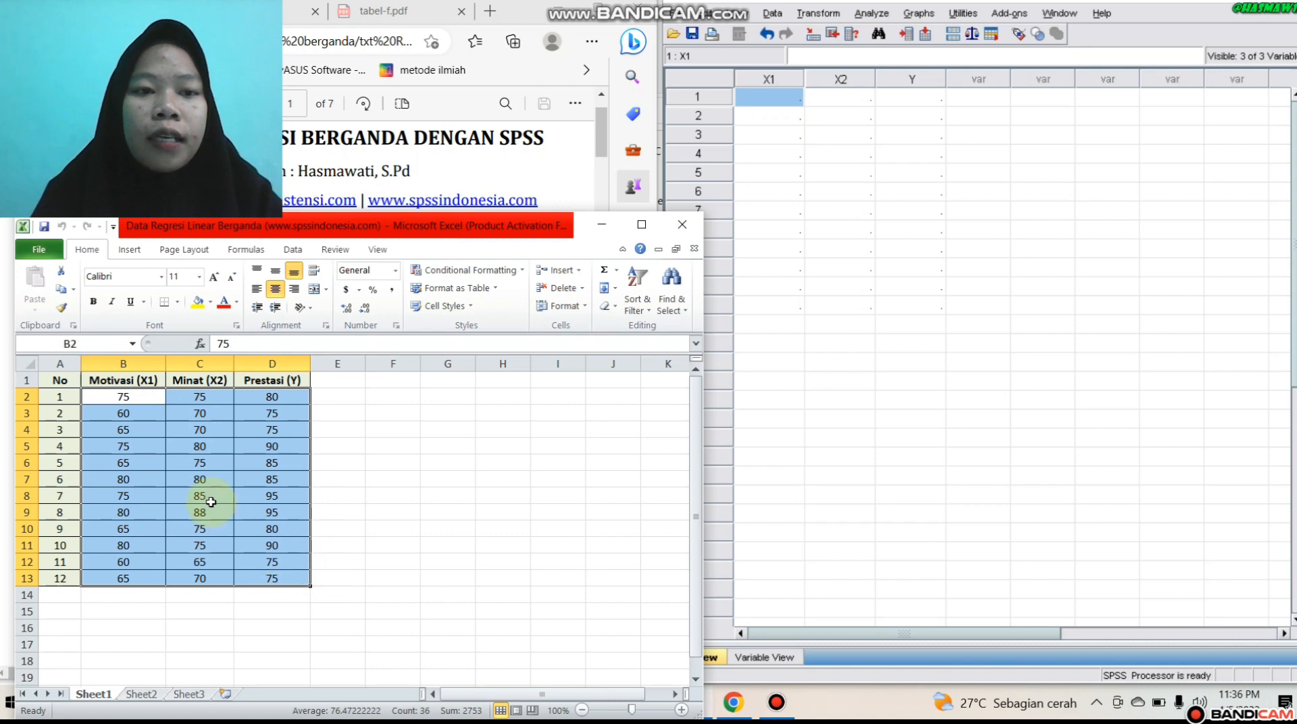
right_click(141, 411)
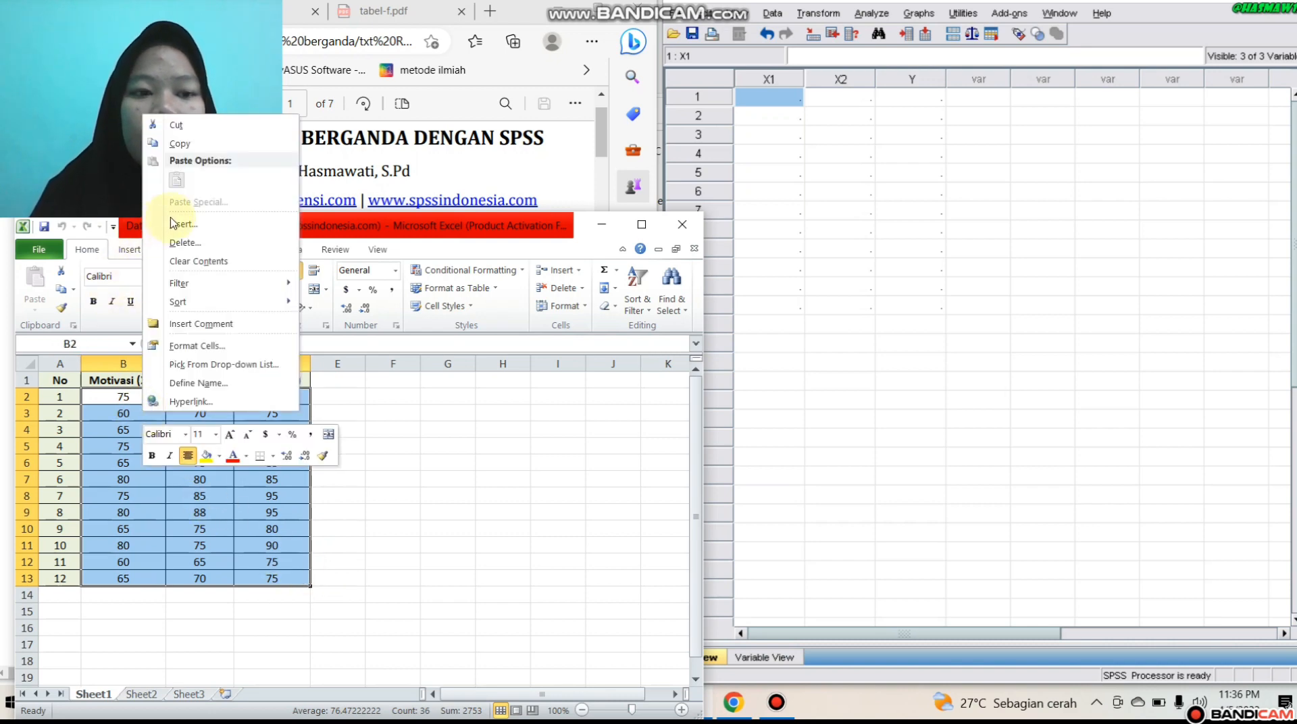
click(180, 143)
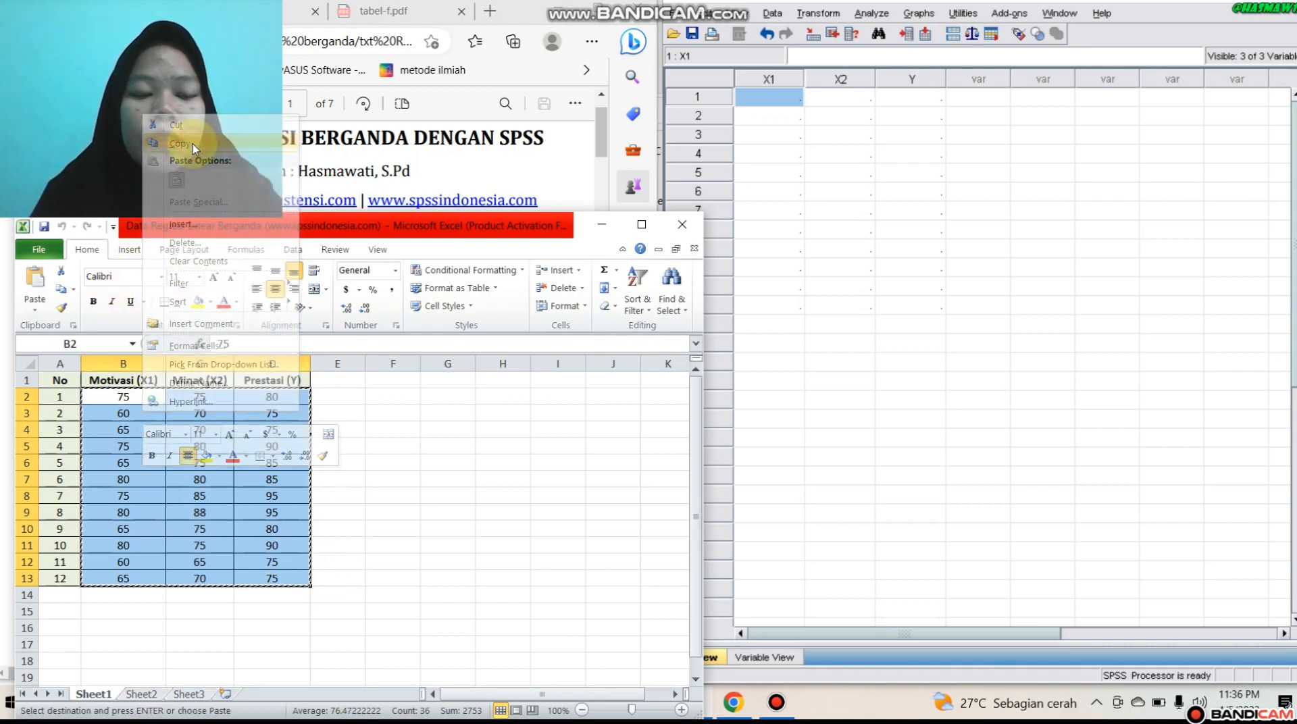
Step: Paste the copied Excel values into the SPSS data grid, starting at the first case of X1
click(798, 103)
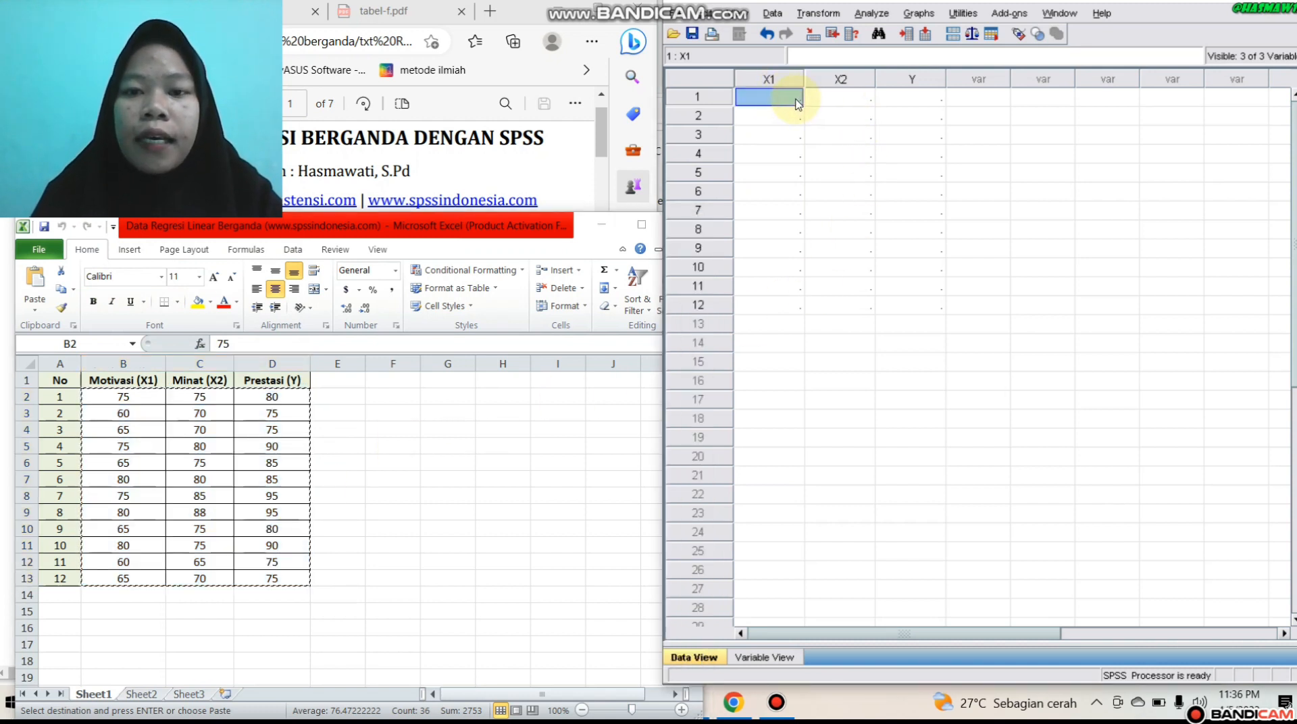
right_click(794, 101)
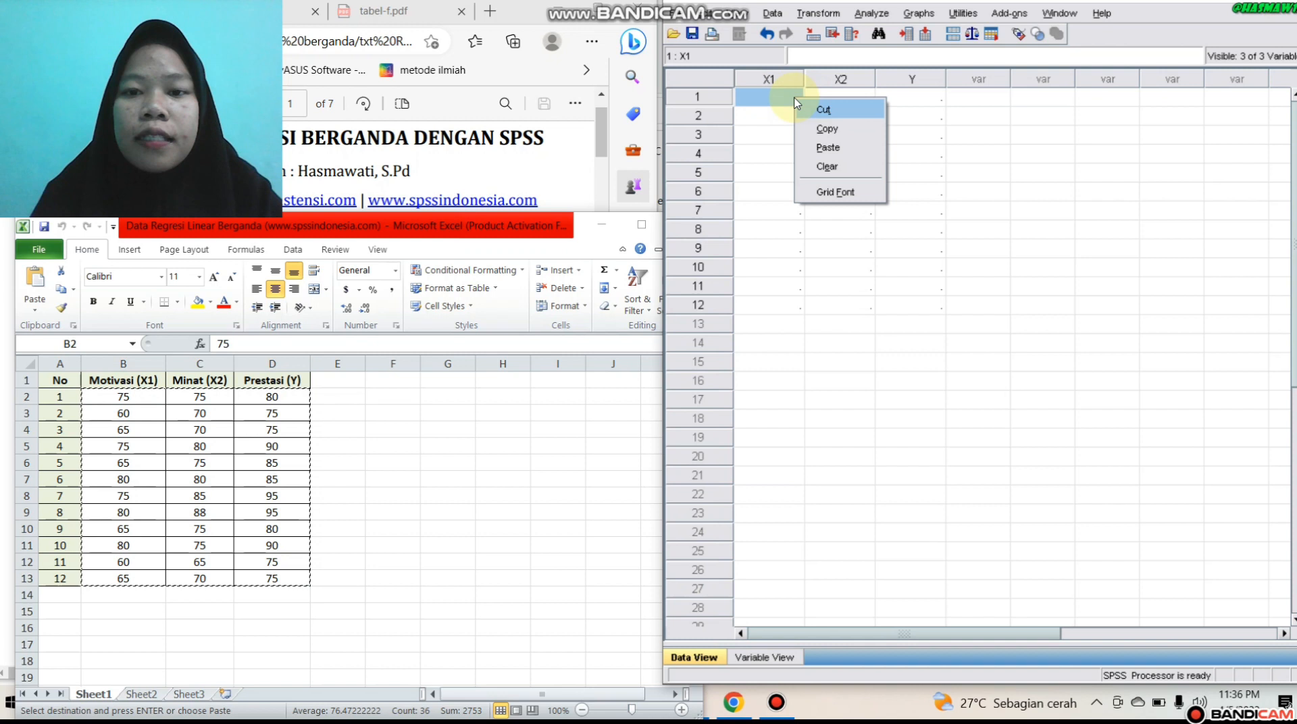
click(845, 148)
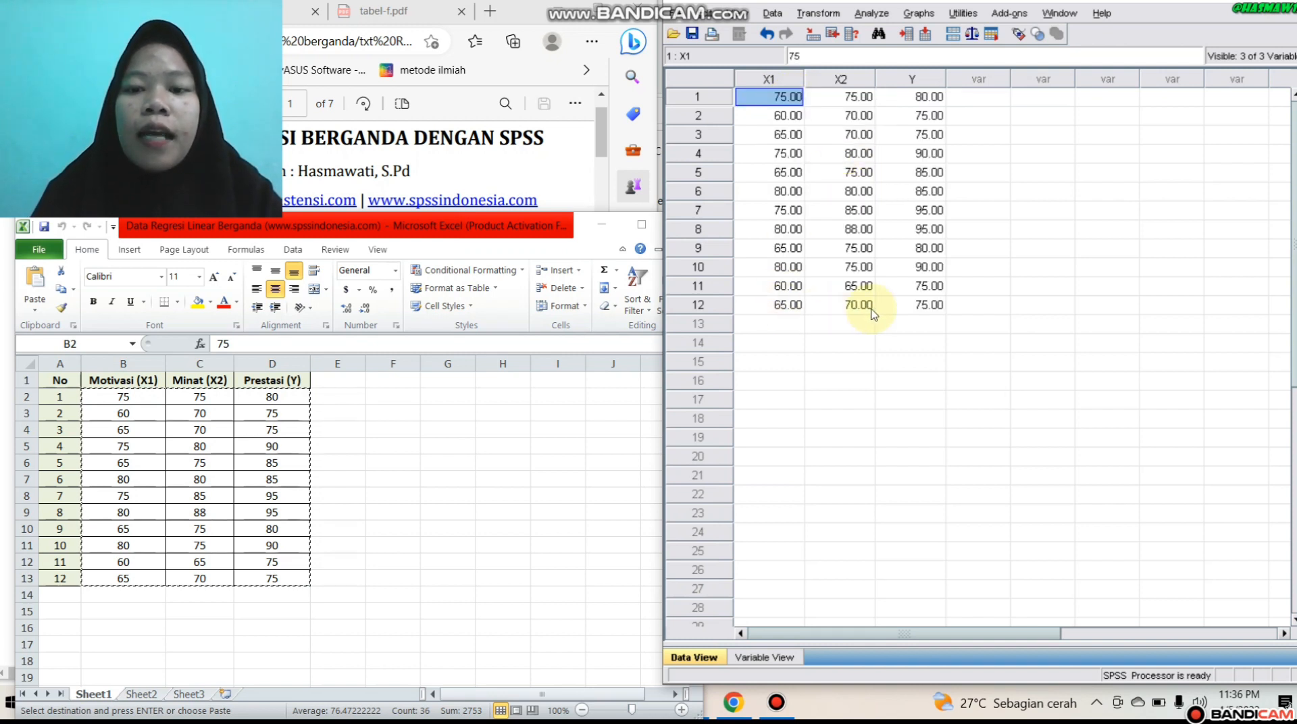
click(1040, 305)
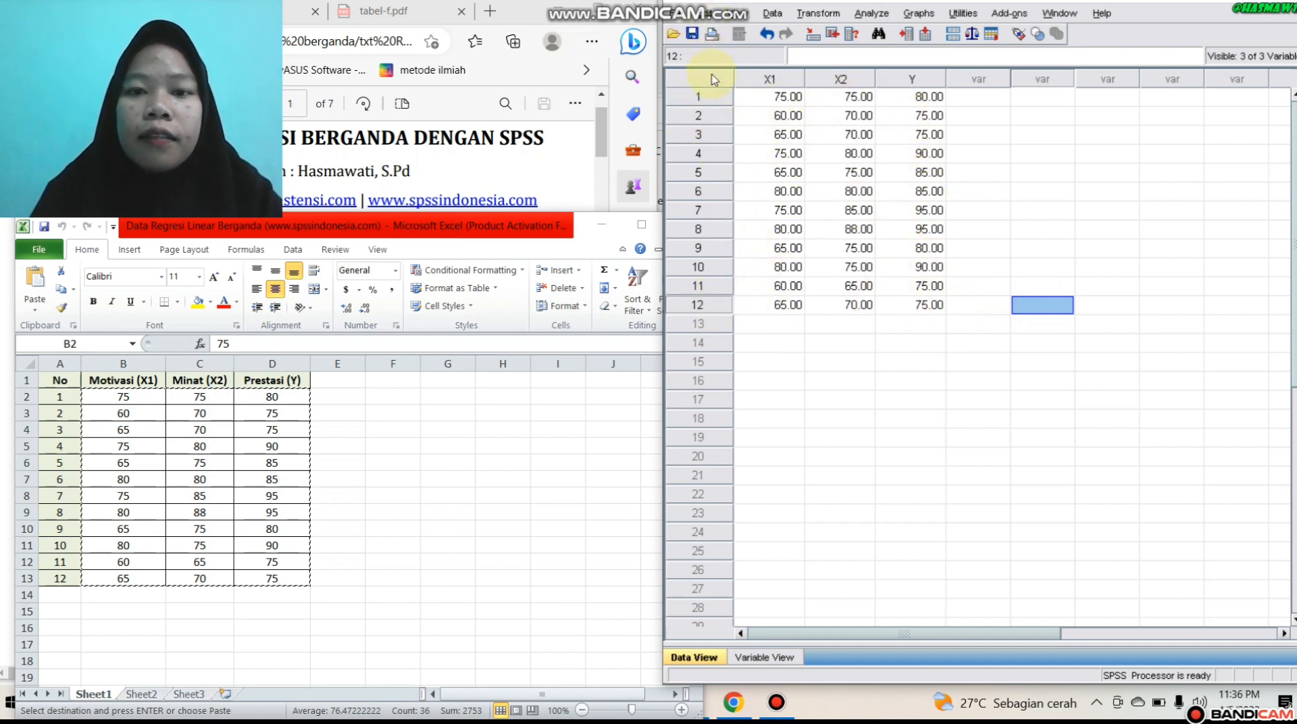
click(718, 308)
click(830, 362)
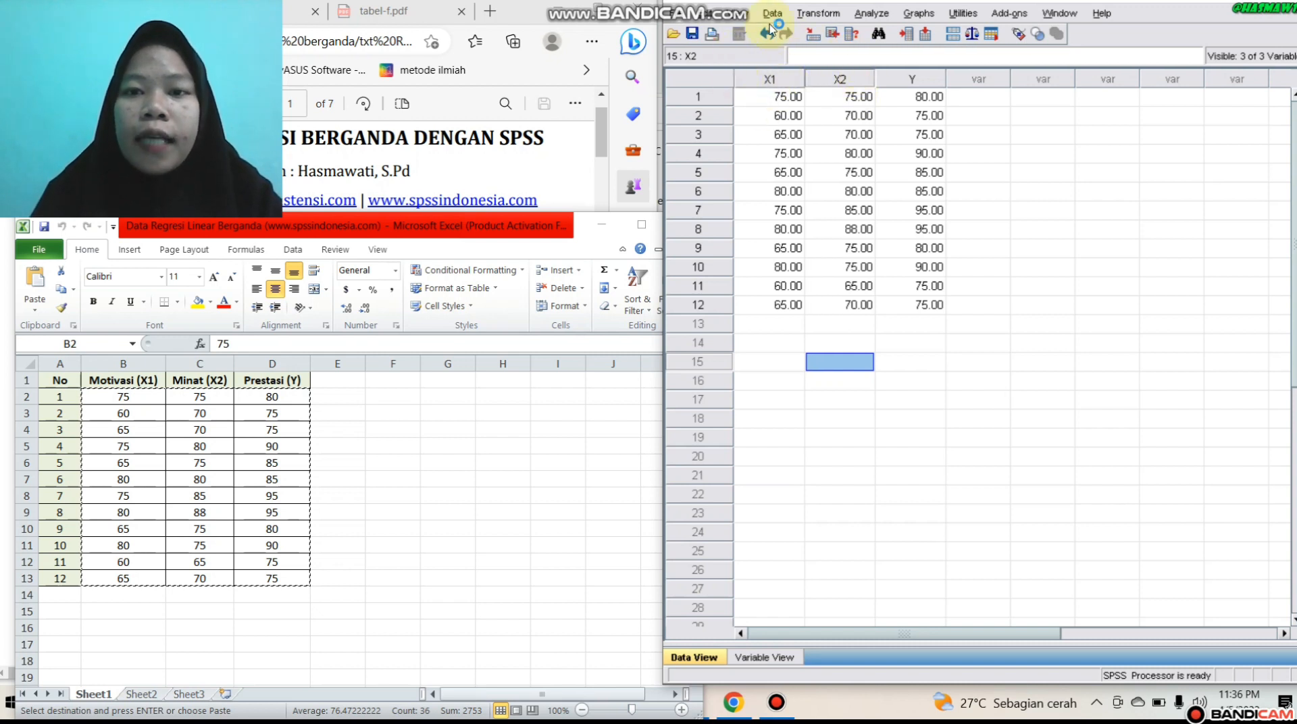
Step: Open the Linear Regression analysis and move its dialog slightly upward over the data grid
click(872, 19)
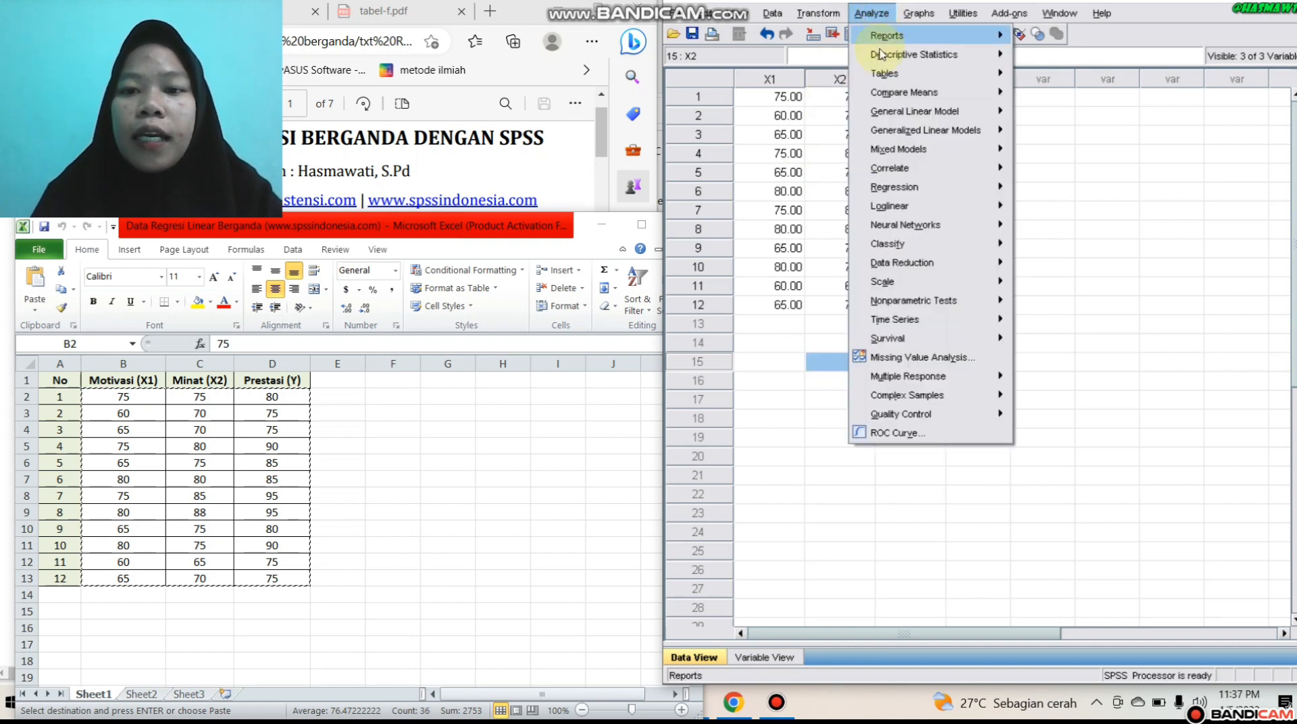
mouse_move(896, 191)
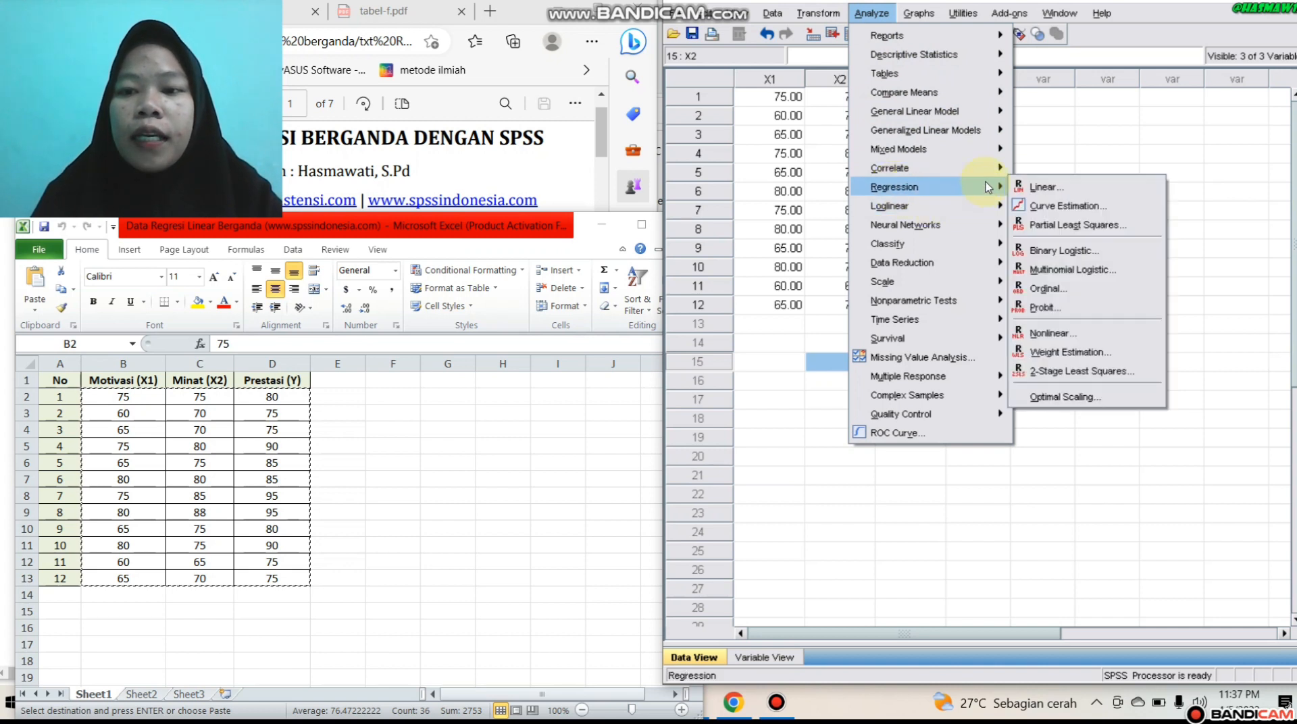
click(1036, 187)
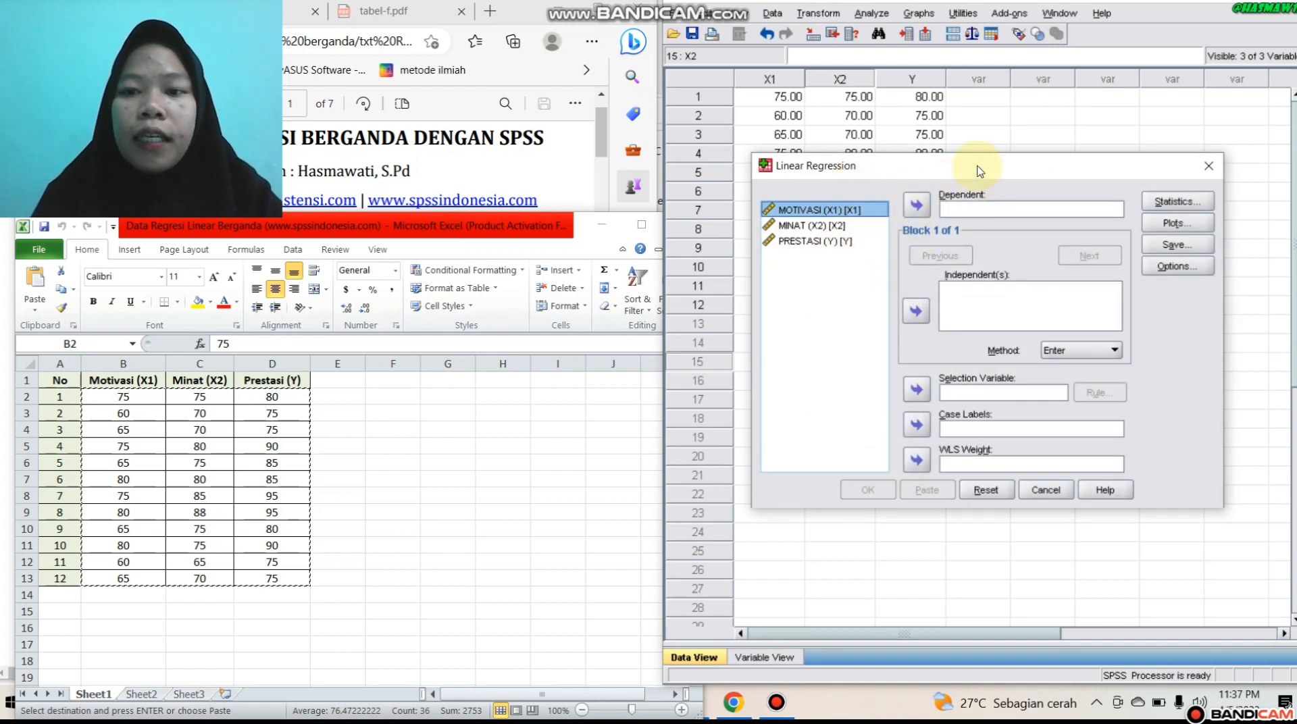
drag(979, 171, 955, 139)
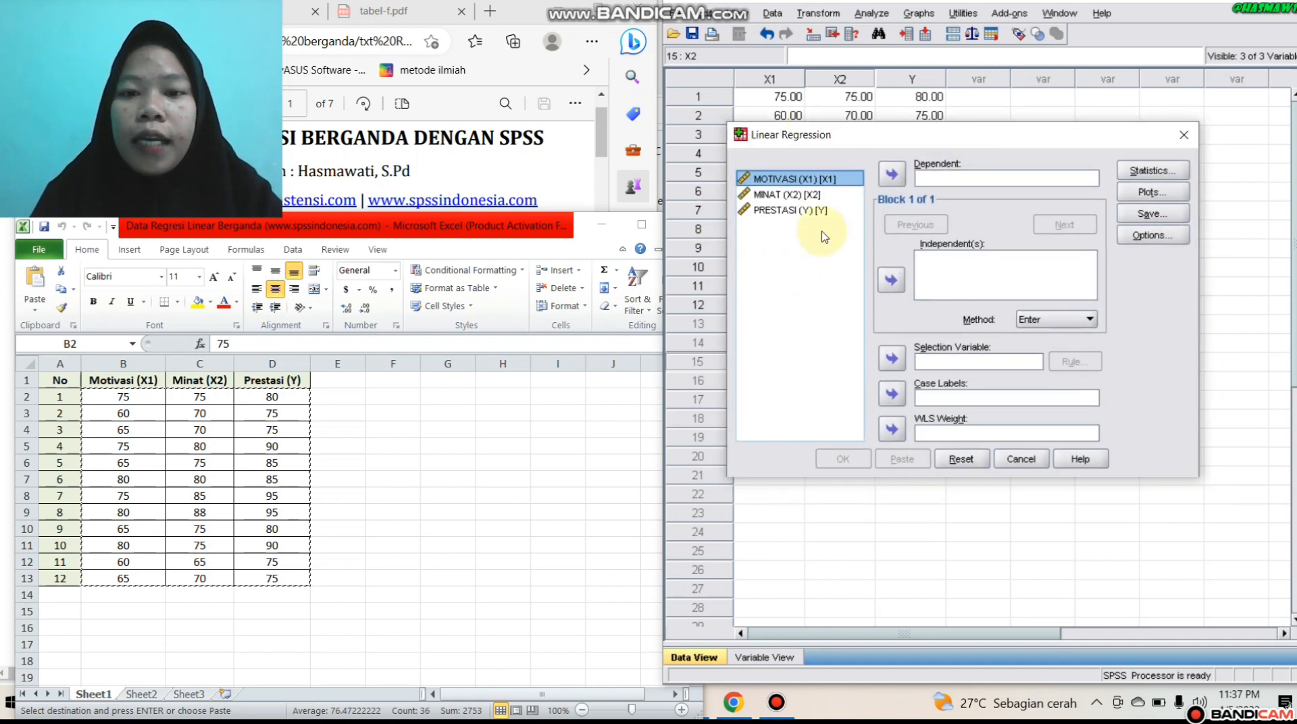
Step: Assign MOTIVASI (X1) and MINAT (X2) together as the independent variables of the linear regression
ctrl+click(798, 195)
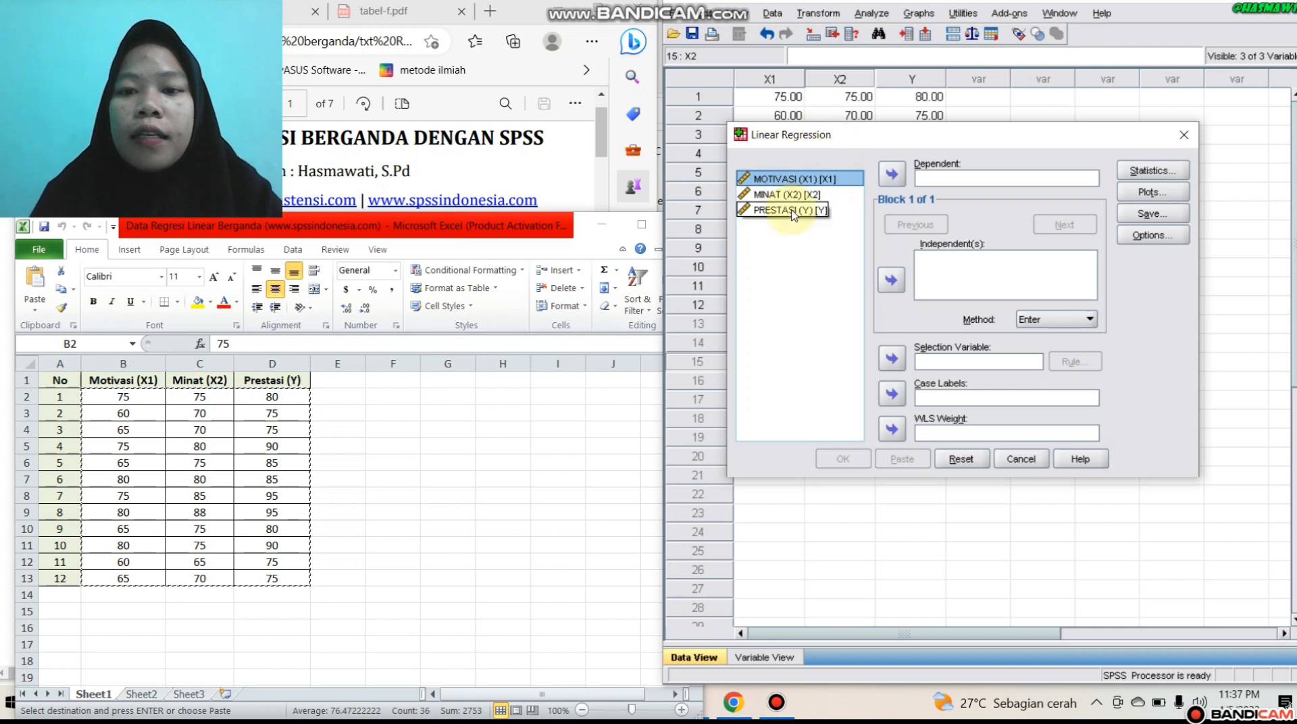
click(785, 183)
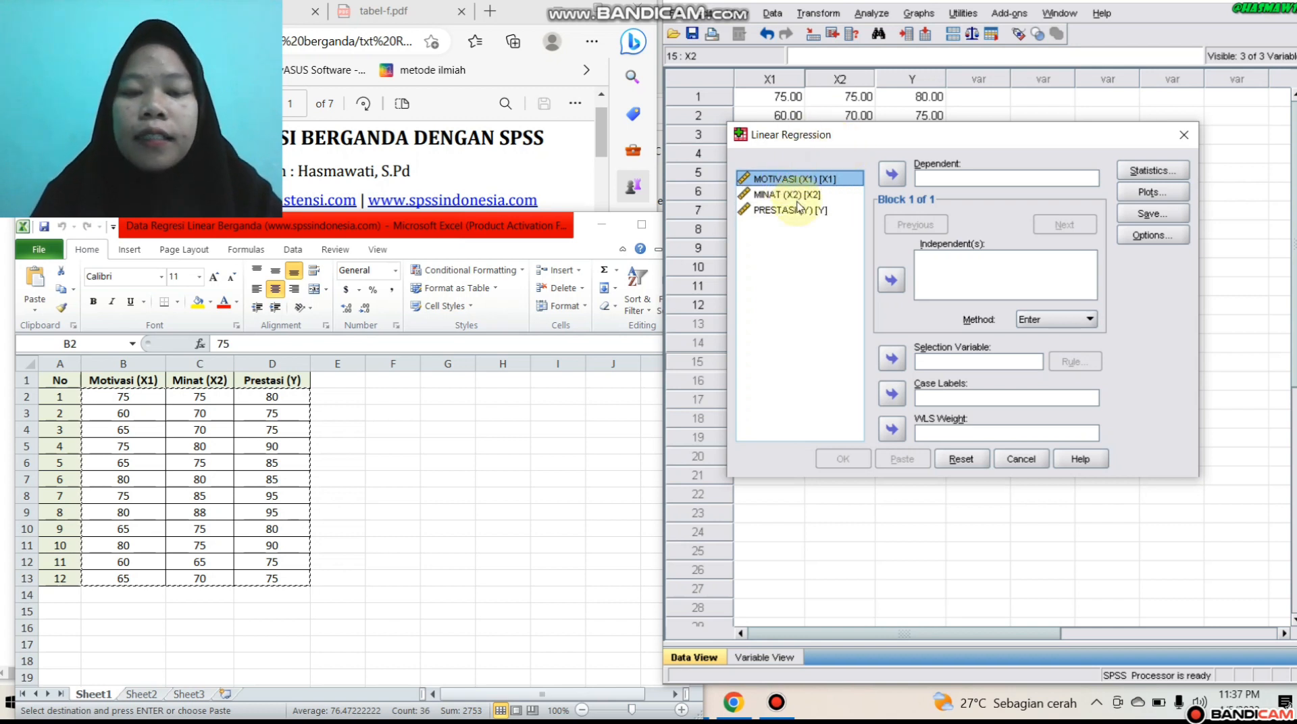
ctrl+click(797, 196)
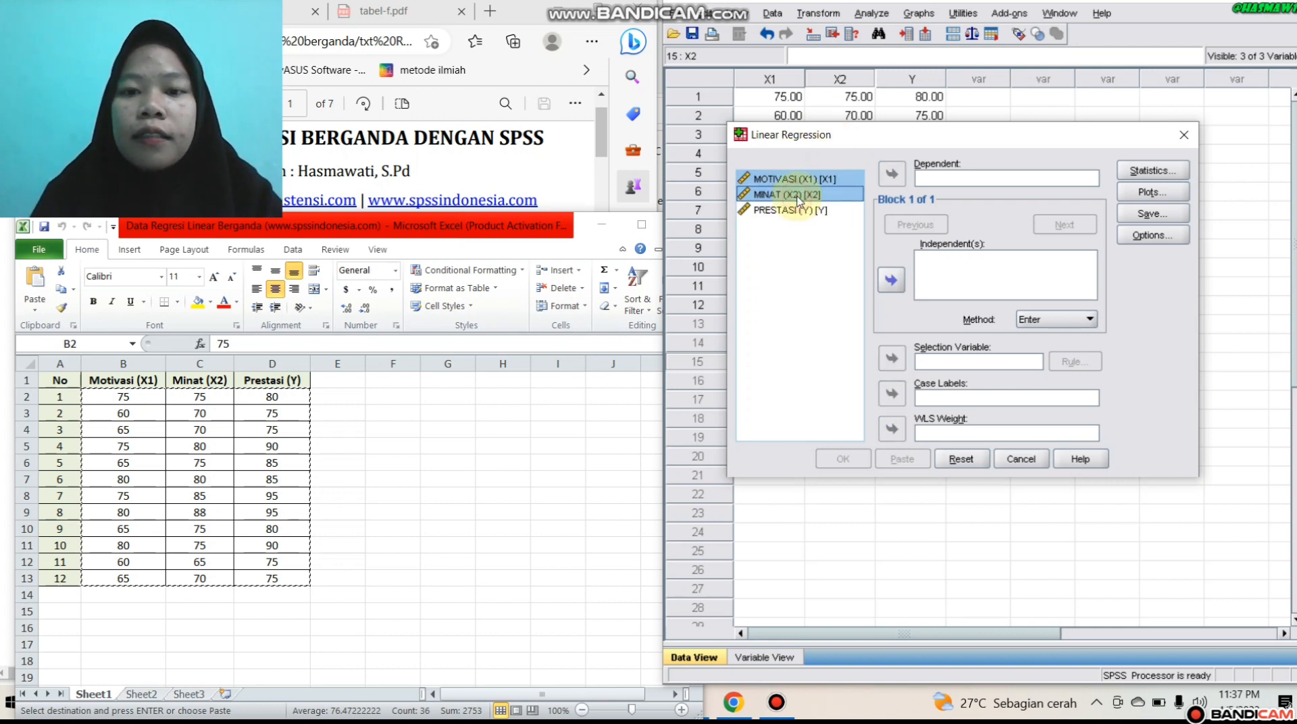
click(892, 281)
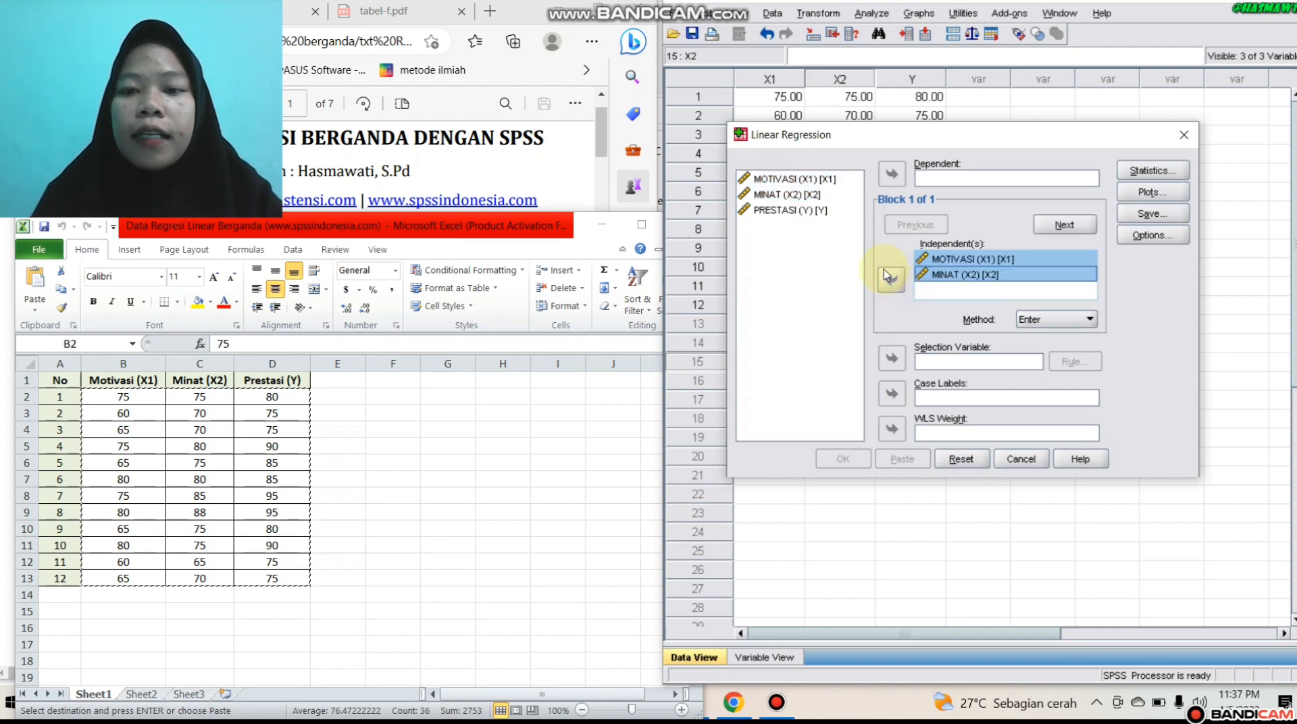
Step: Set PRESTASI (Y) as the dependent variable and run the regression with the Enter method
click(800, 215)
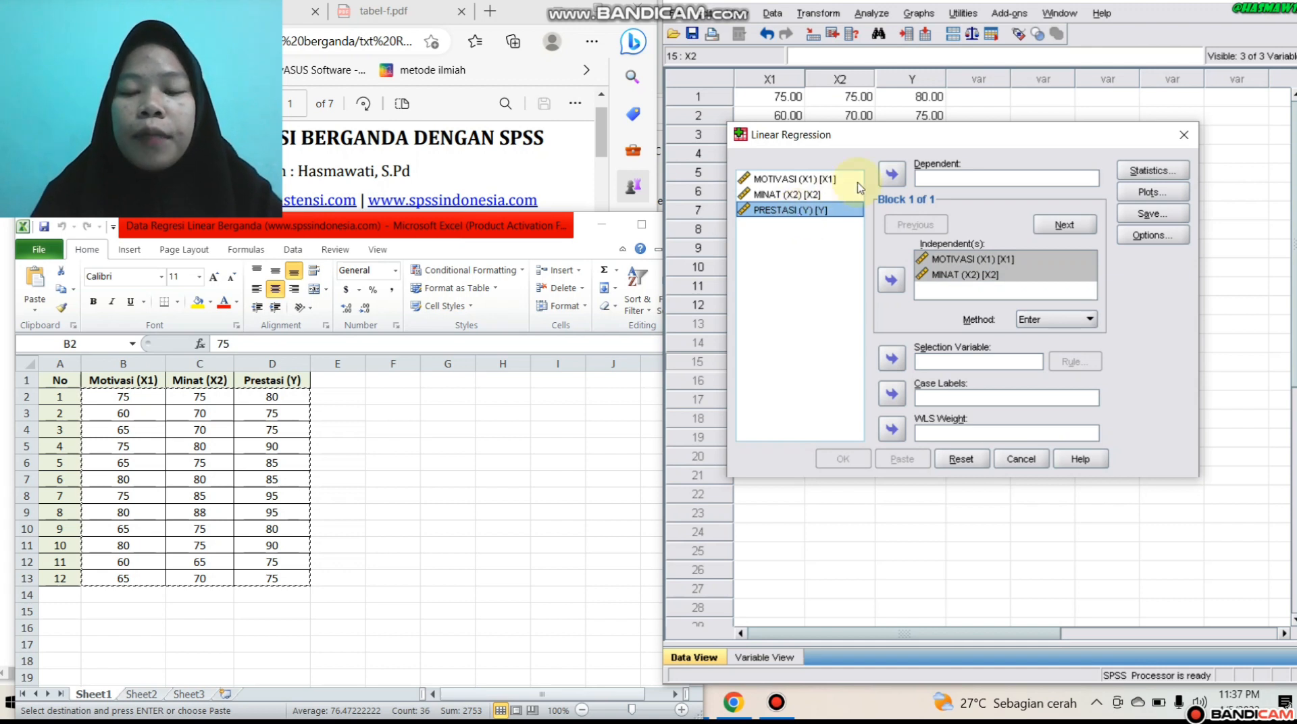
click(892, 177)
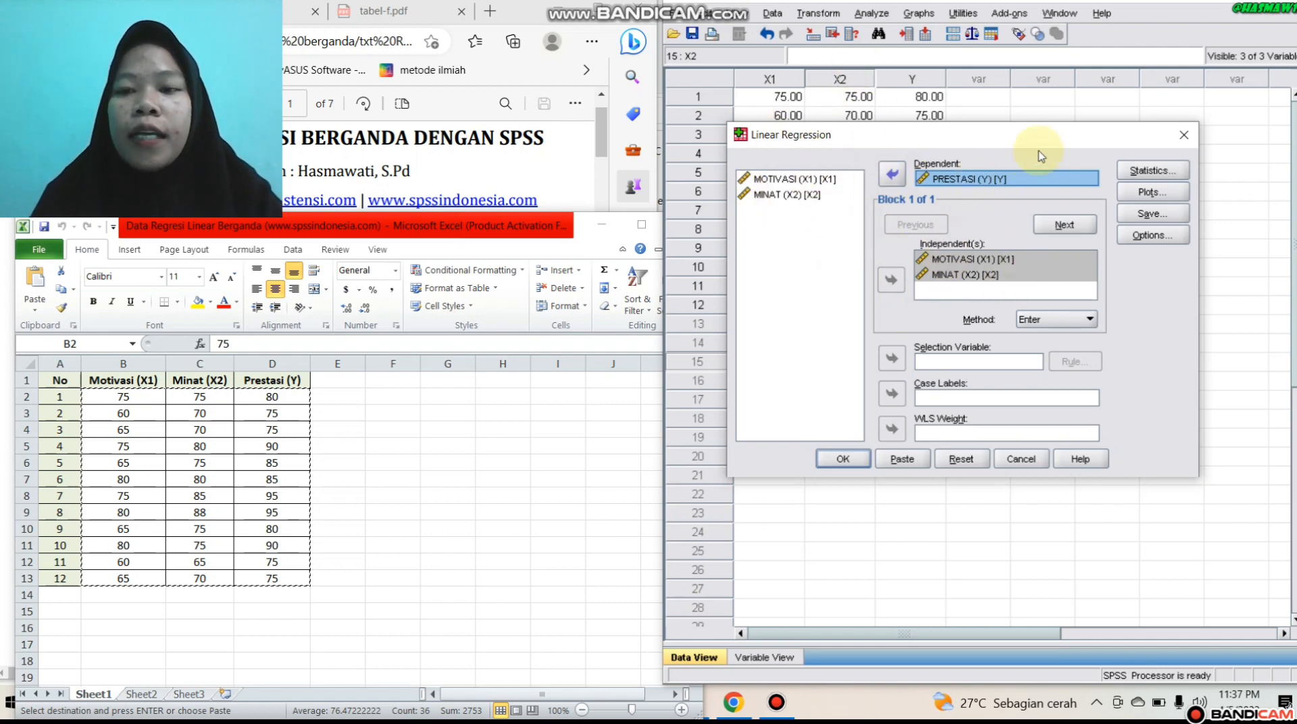
click(844, 458)
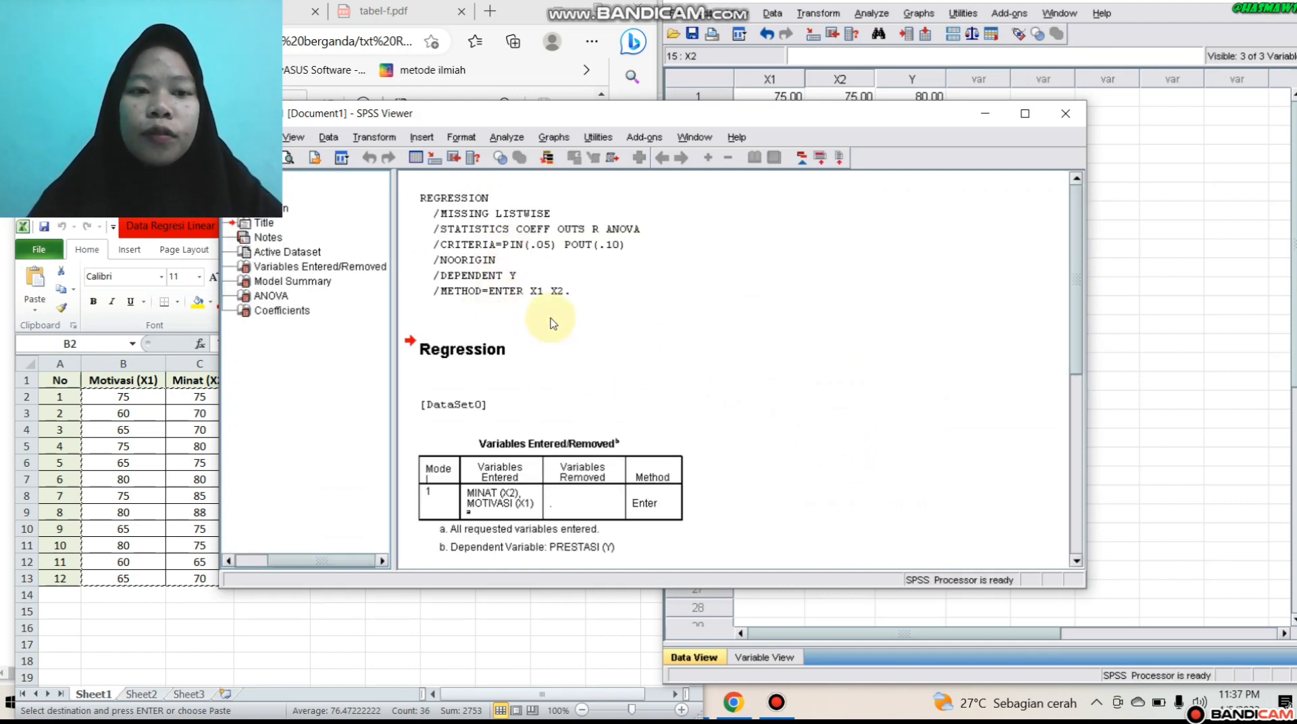
Step: Move the output viewer window up and enlarge it so the regression tables fit on screen
scroll(552, 326, down, 2)
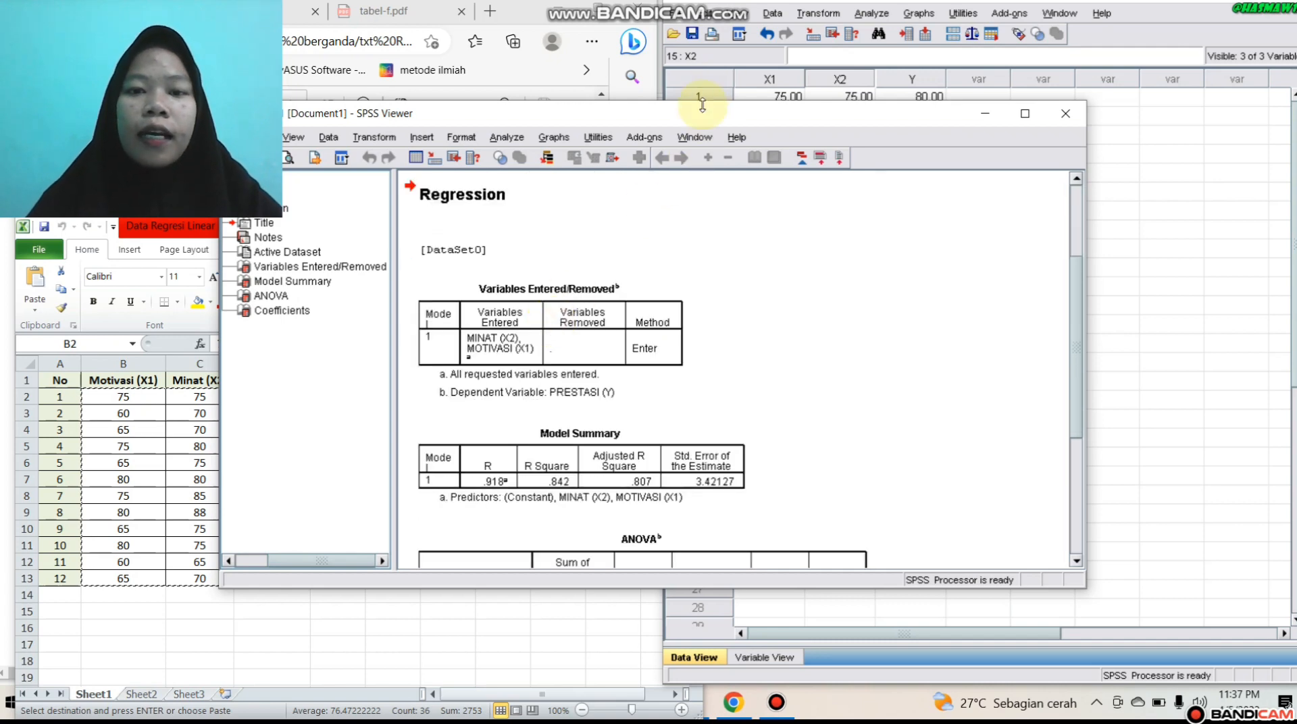
drag(701, 113, 844, 7)
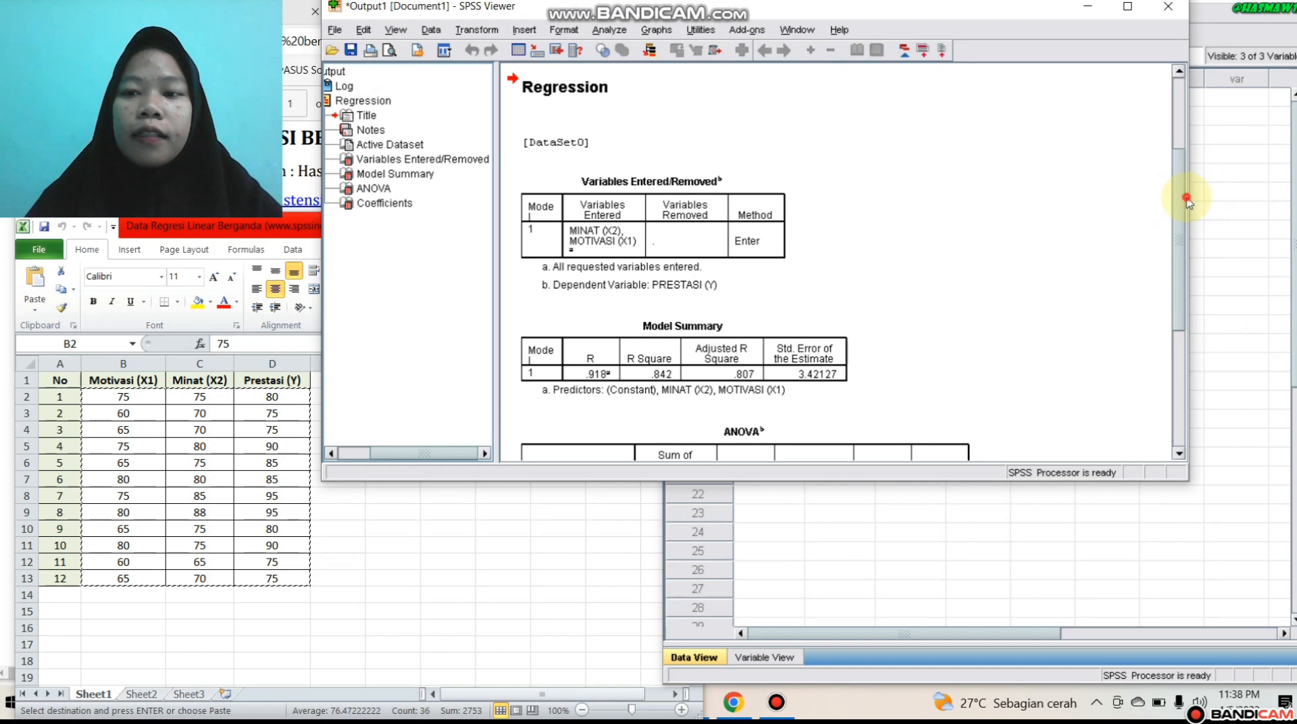
drag(1189, 196, 1295, 239)
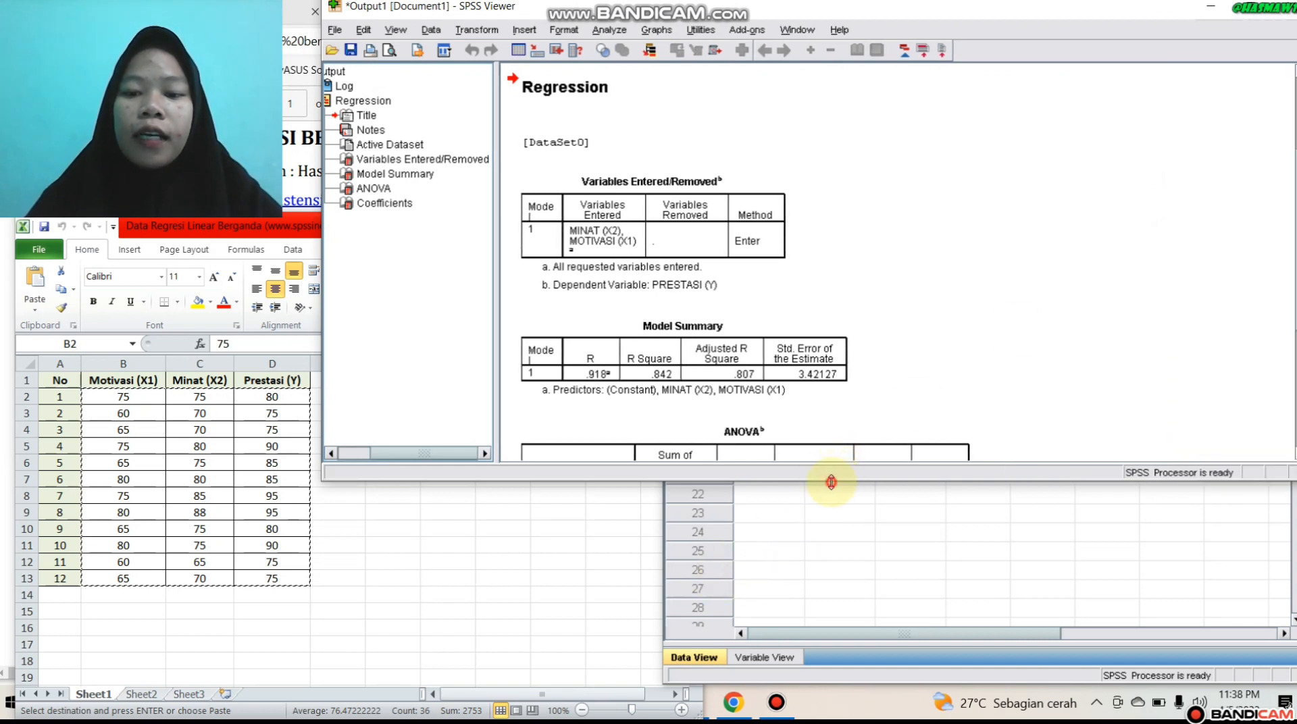
drag(830, 481, 862, 684)
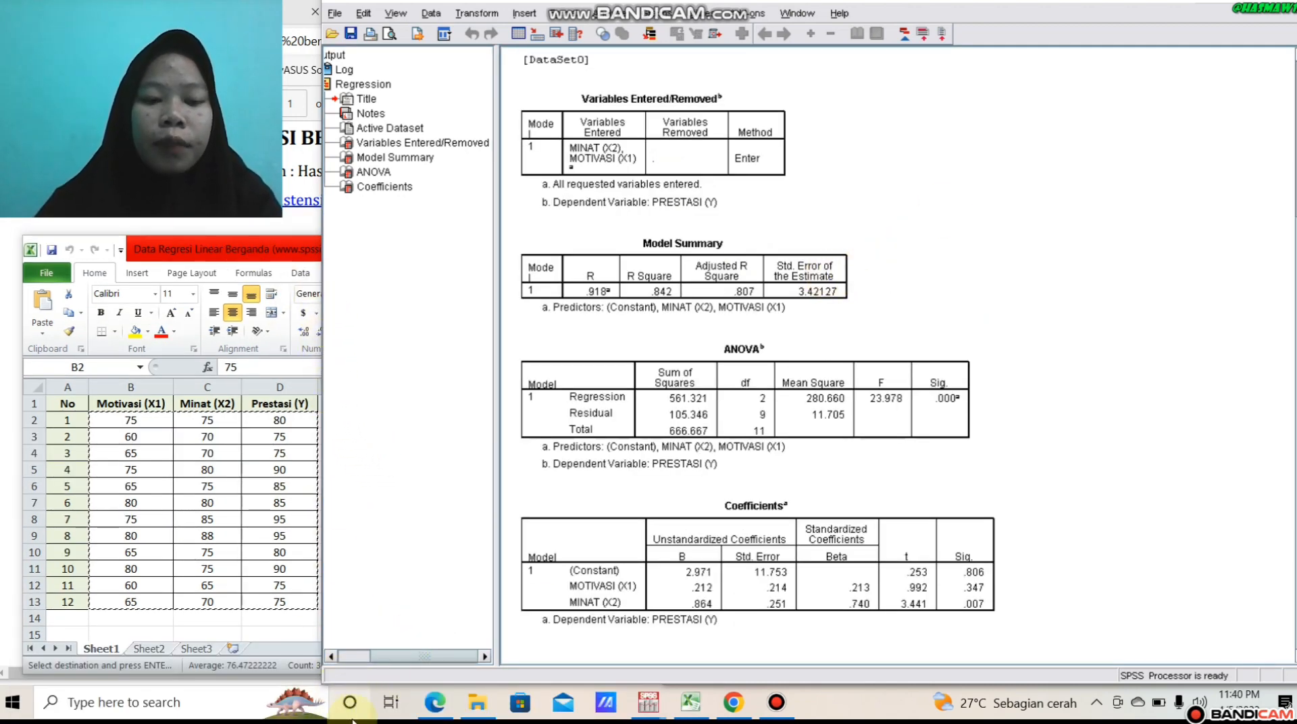
Step: Switch to the regression guide PDF in Edge and read from the basic concepts through the hypotheses to the decision rules on page 3
click(434, 702)
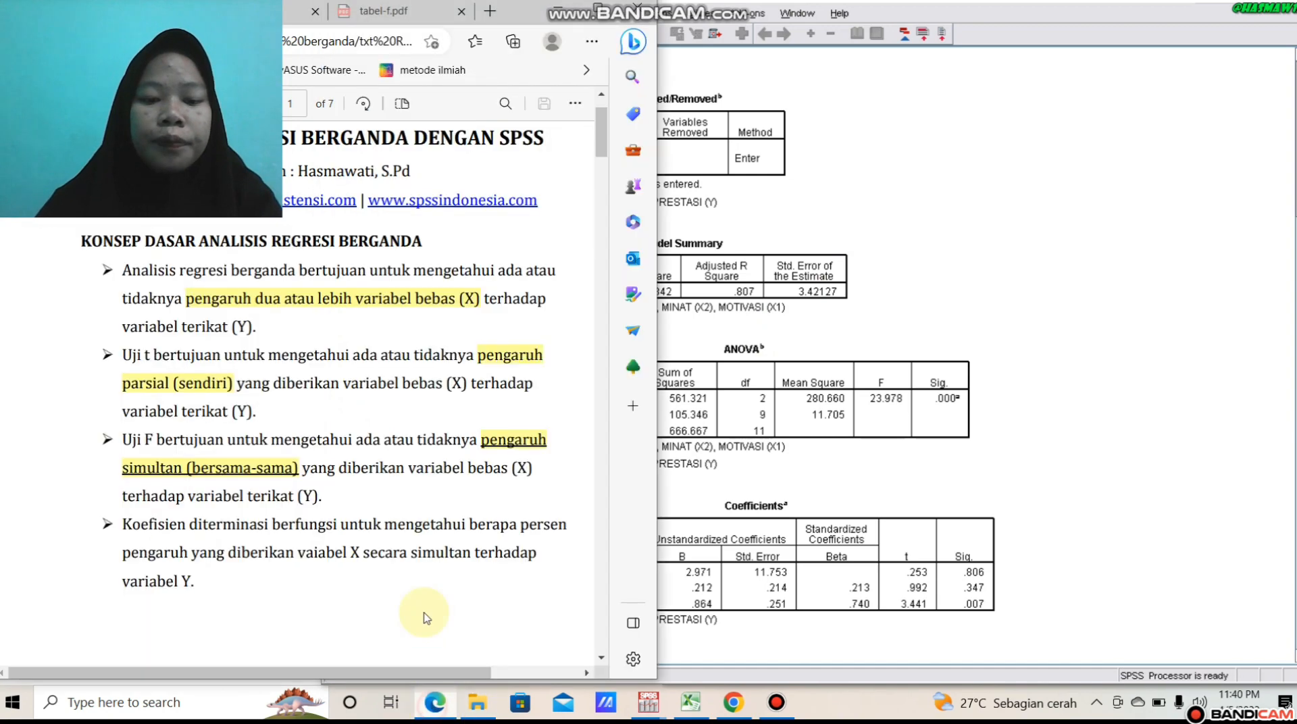
scroll(350, 286, down, 10)
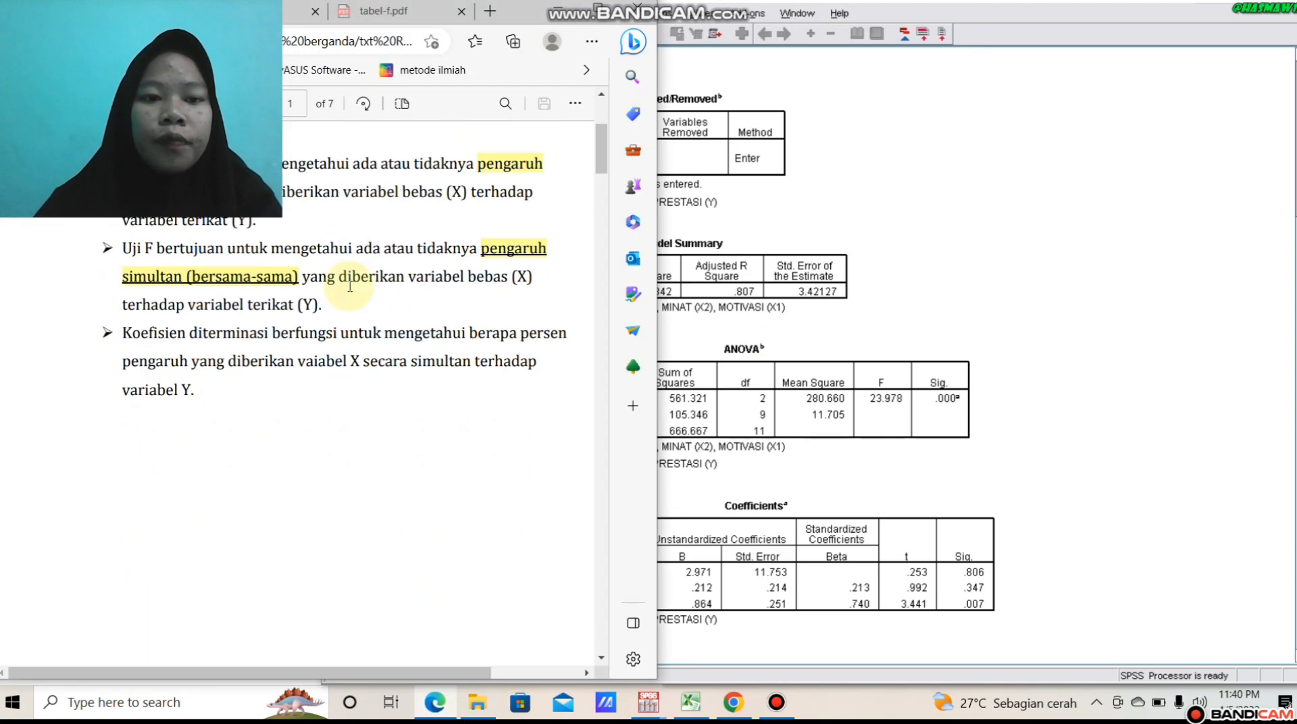
scroll(350, 286, down, 2)
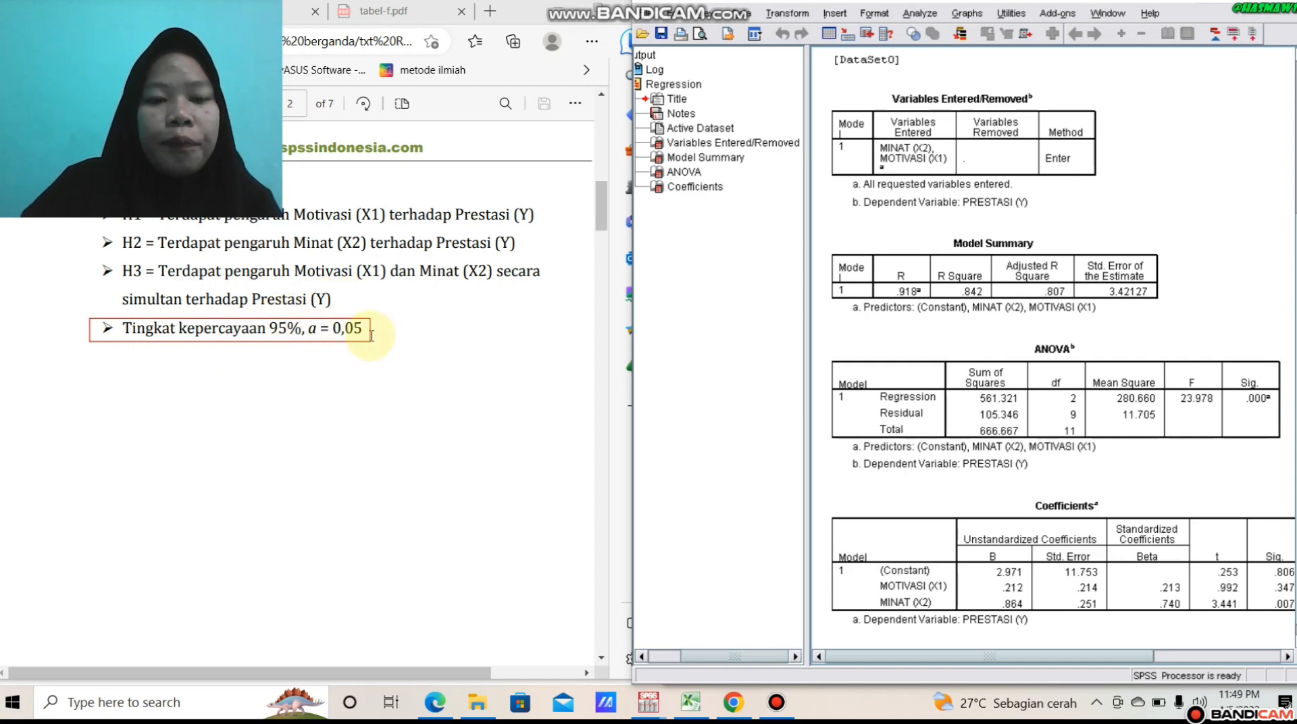
scroll(371, 335, down, 10)
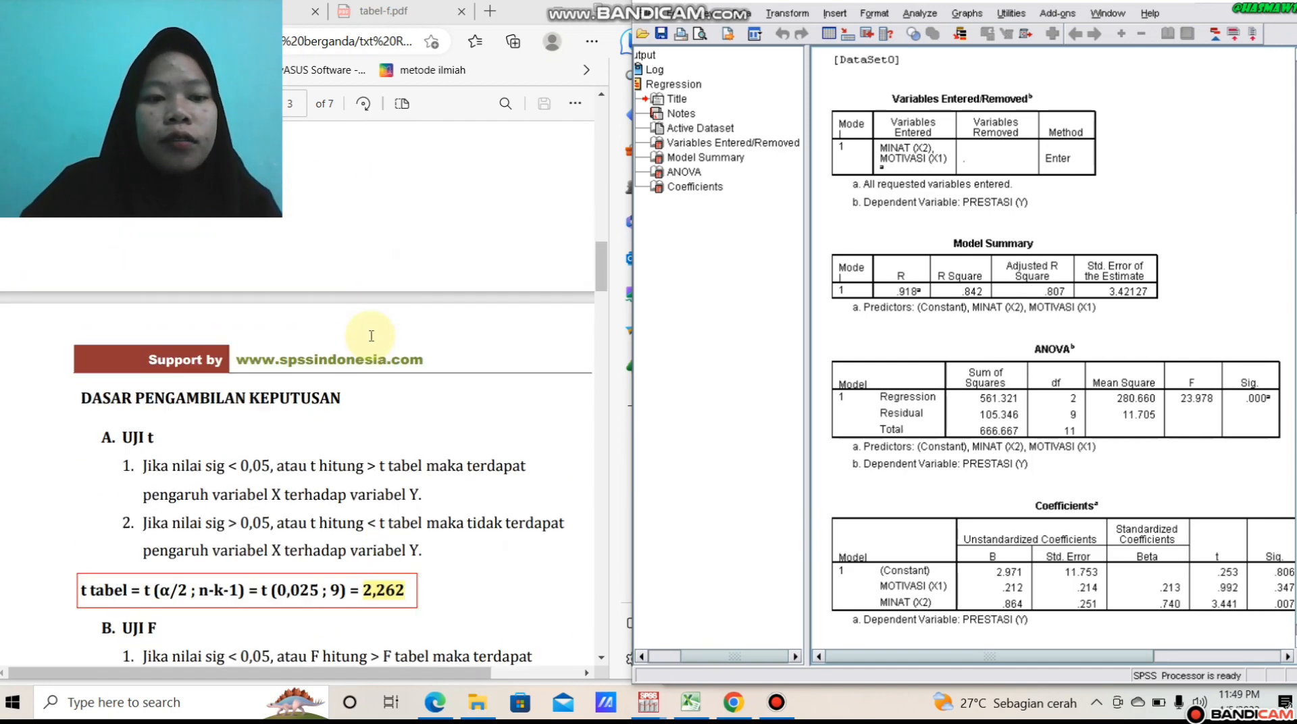
scroll(371, 335, down, 2)
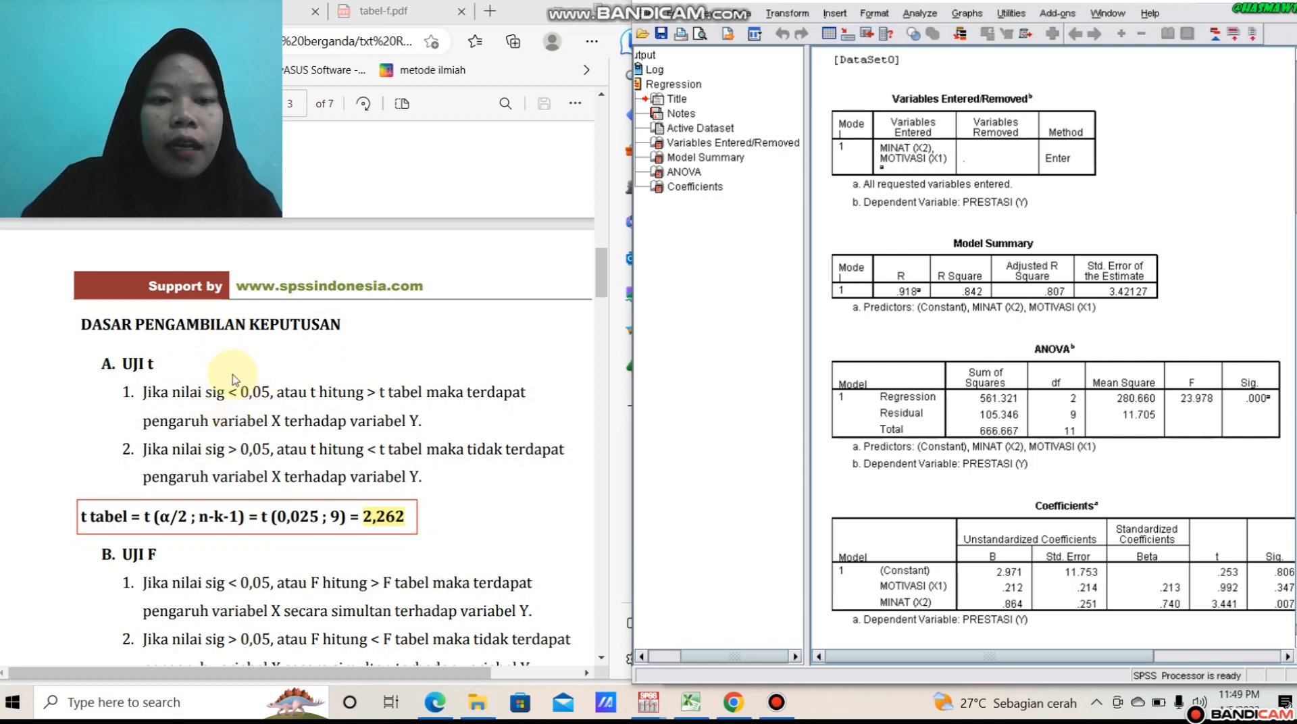
Step: Examine the t-test decision rules at 0,05 and check the significance level on the hypotheses page for the t table formula
drag(242, 392, 273, 393)
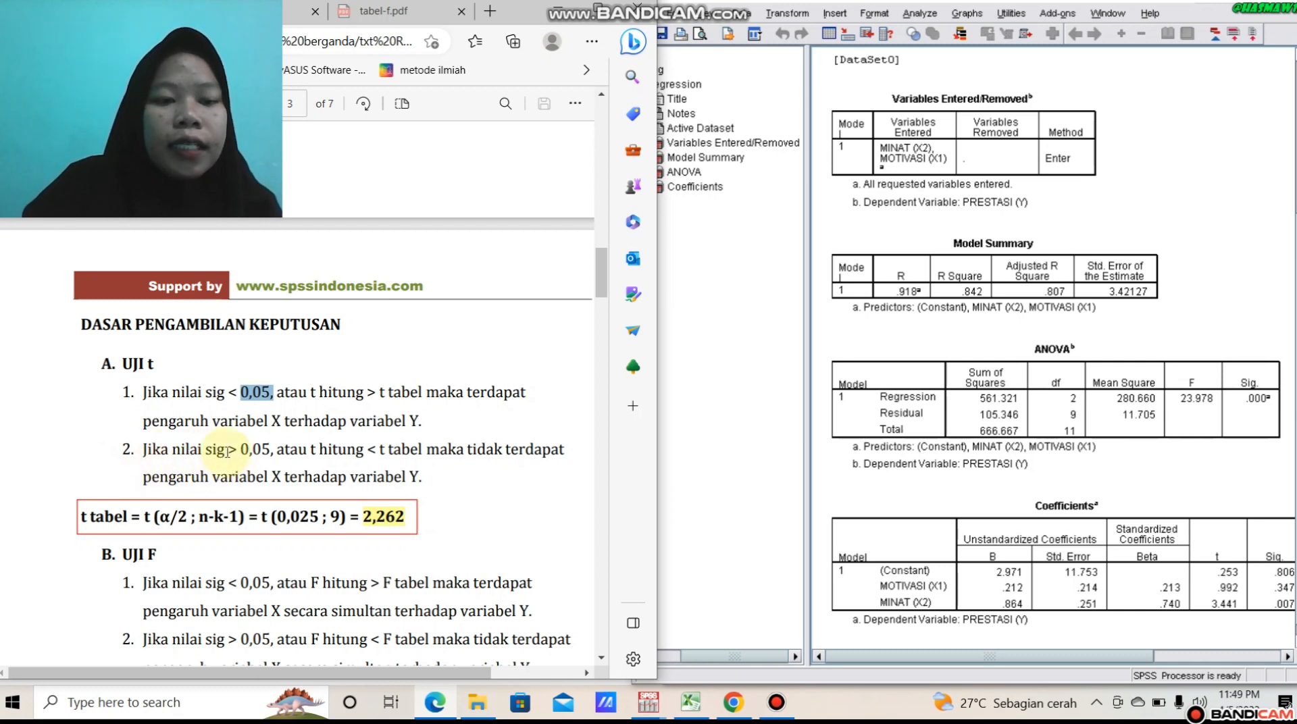
drag(227, 451, 270, 450)
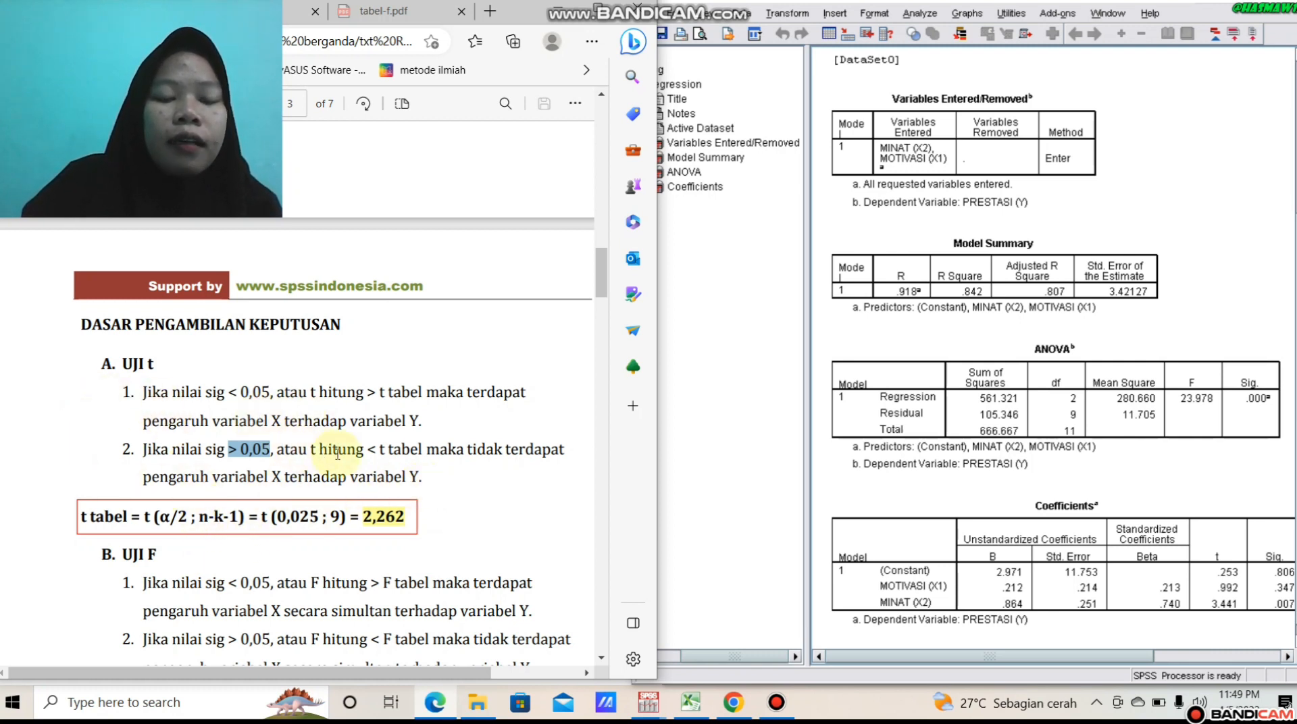
click(440, 477)
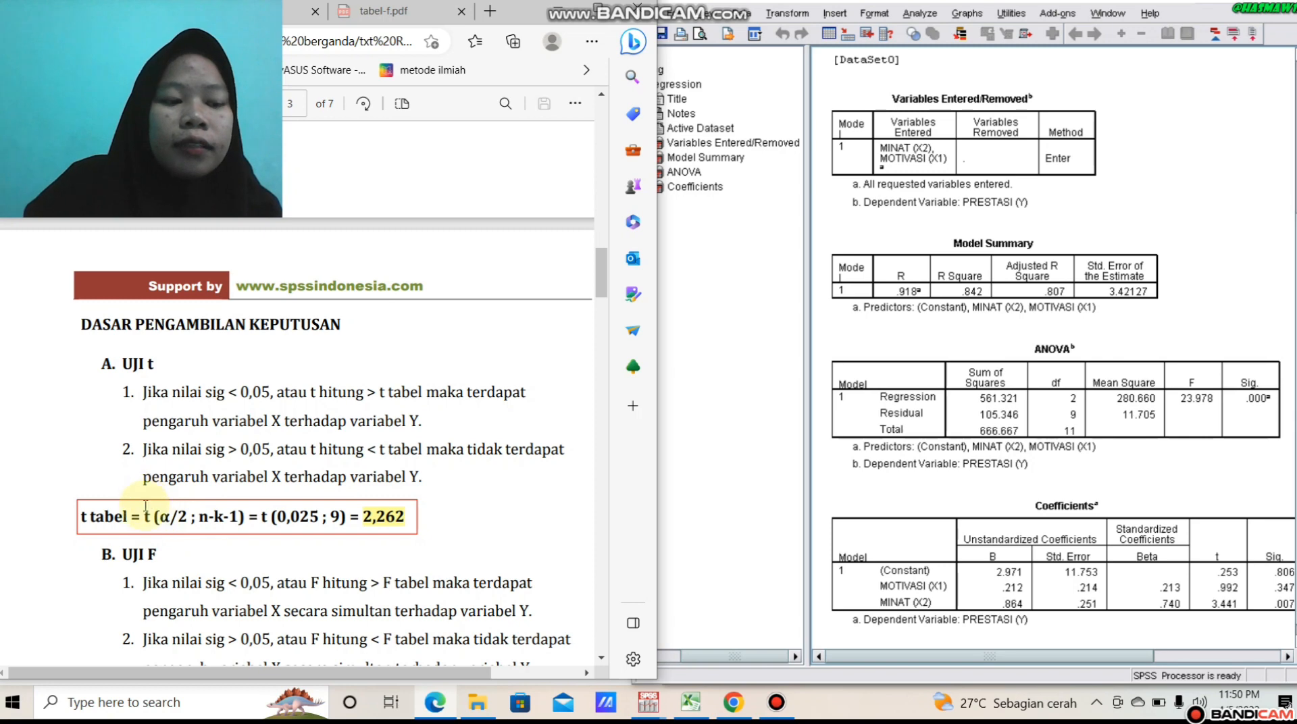
scroll(206, 516, up, 1)
scroll(215, 520, up, 10)
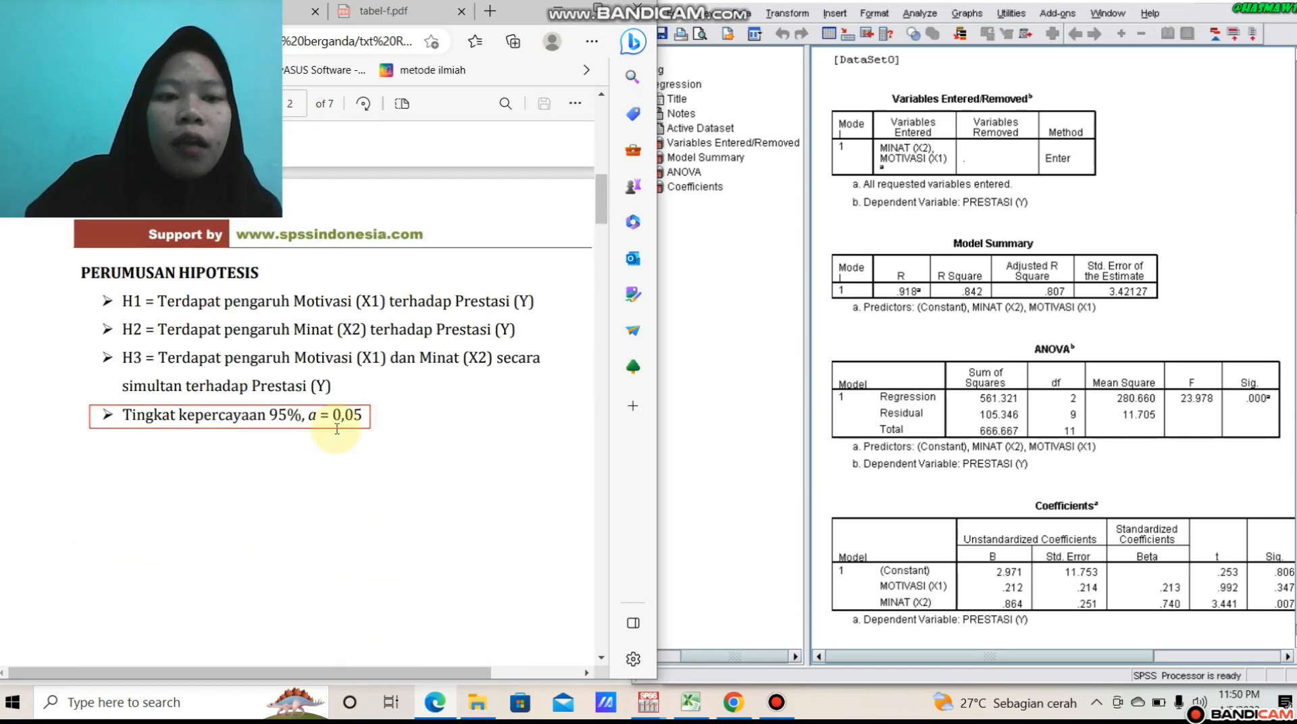
scroll(336, 428, down, 10)
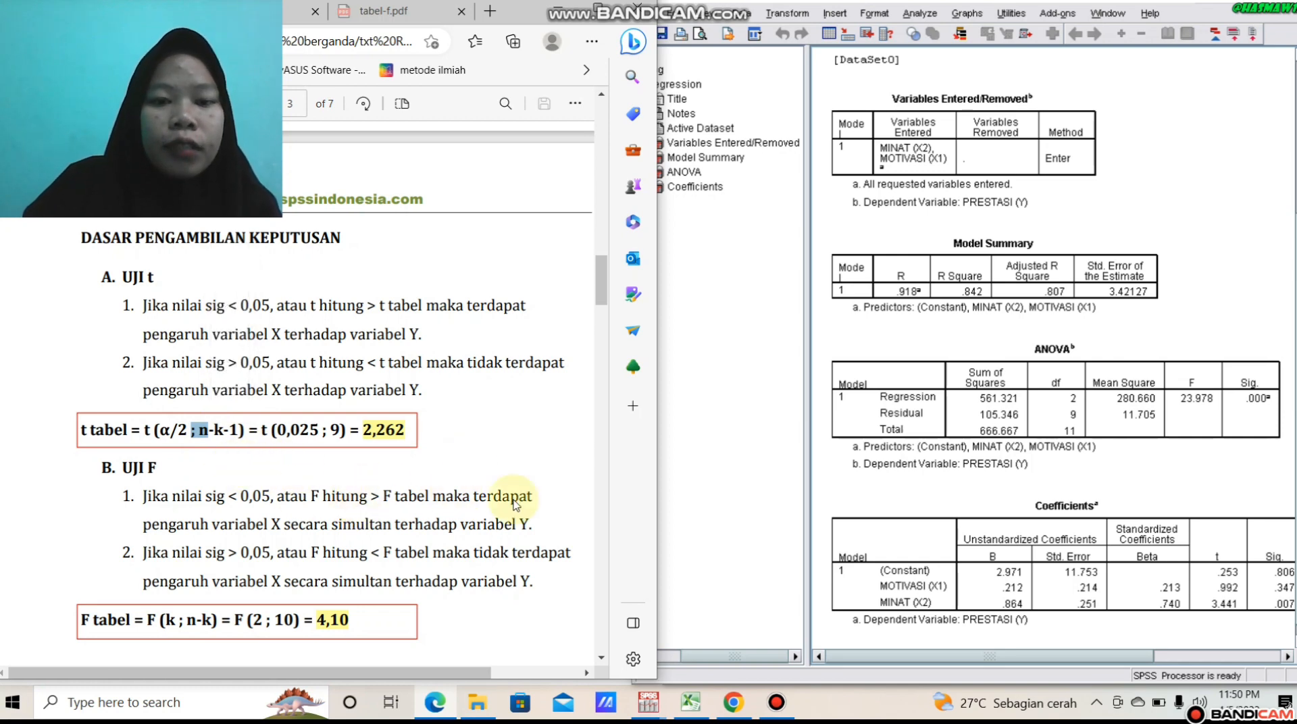
Step: Check the number of cases and the two independent variables in the Excel worksheet for the n-k-1 term, and return to the PDF
click(690, 702)
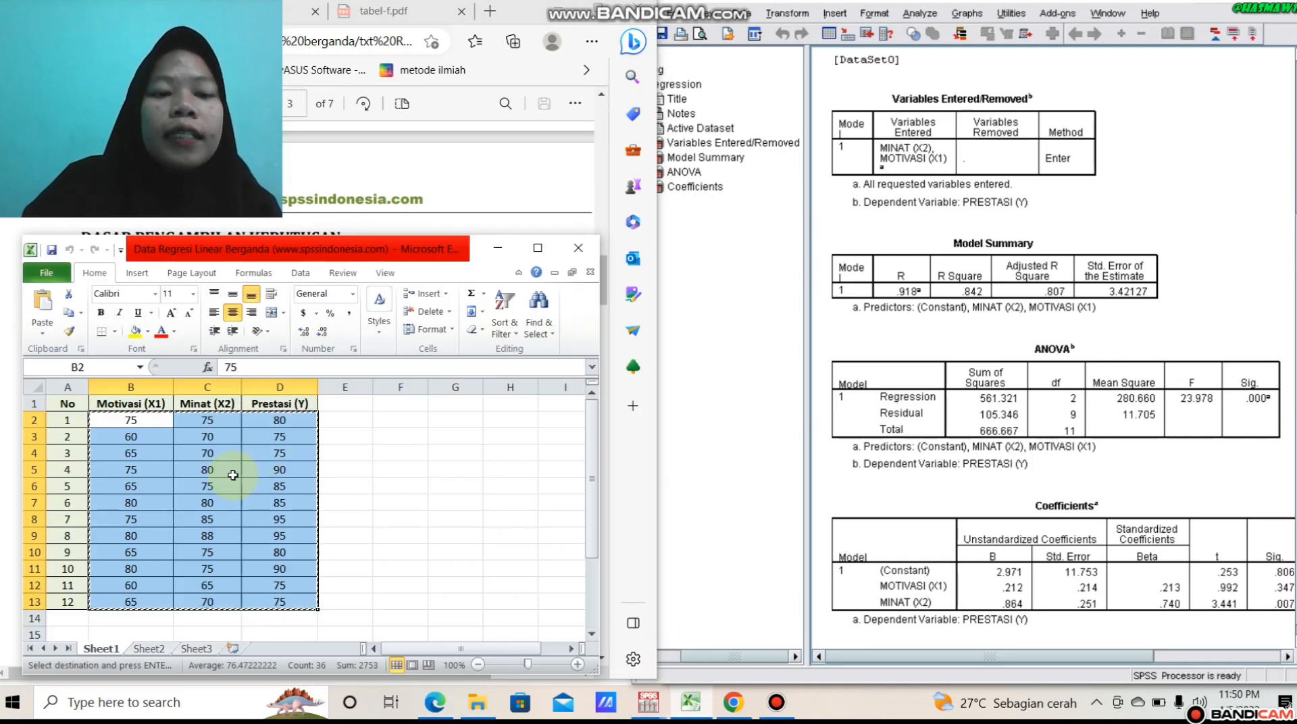
click(73, 603)
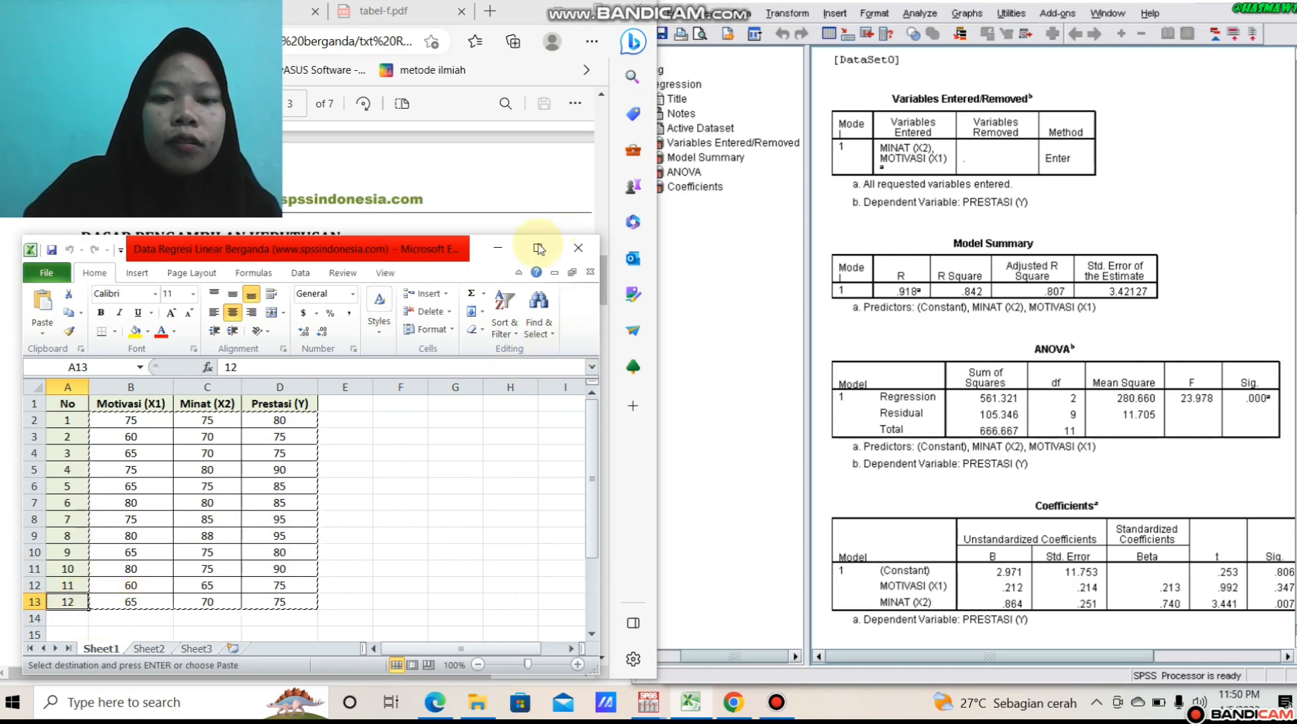
click(498, 248)
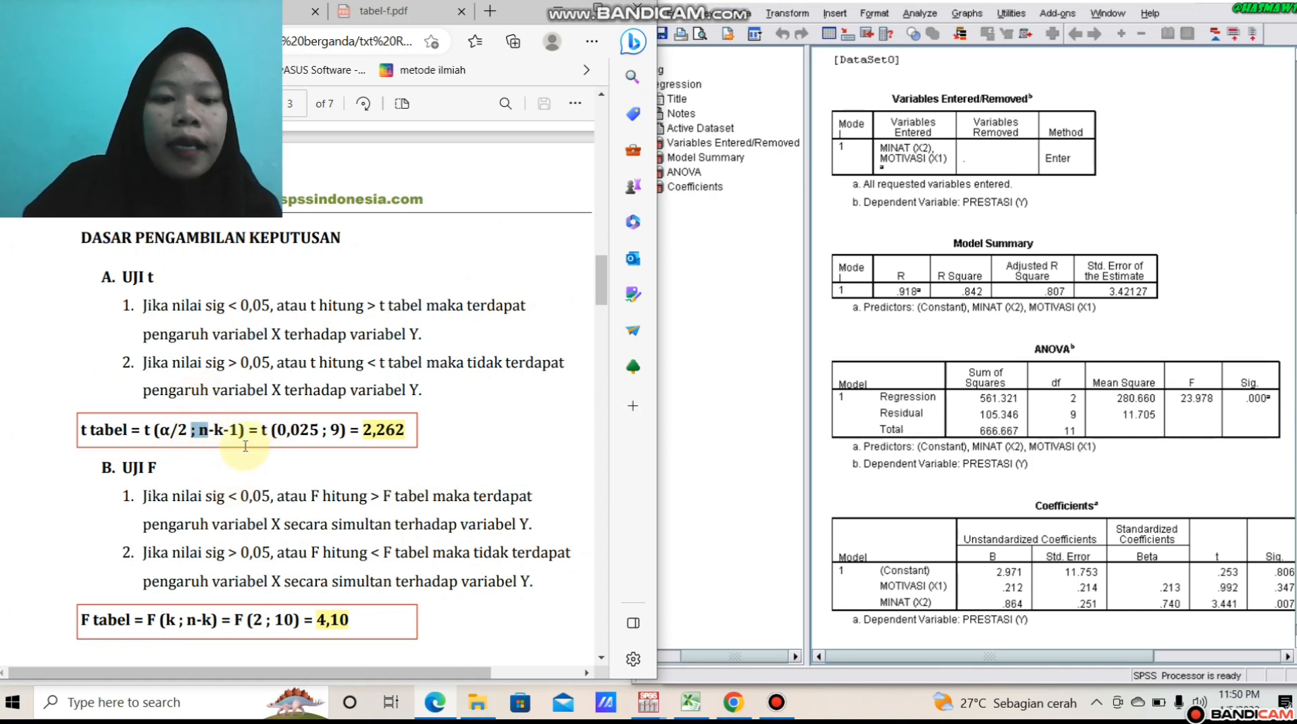
click(679, 715)
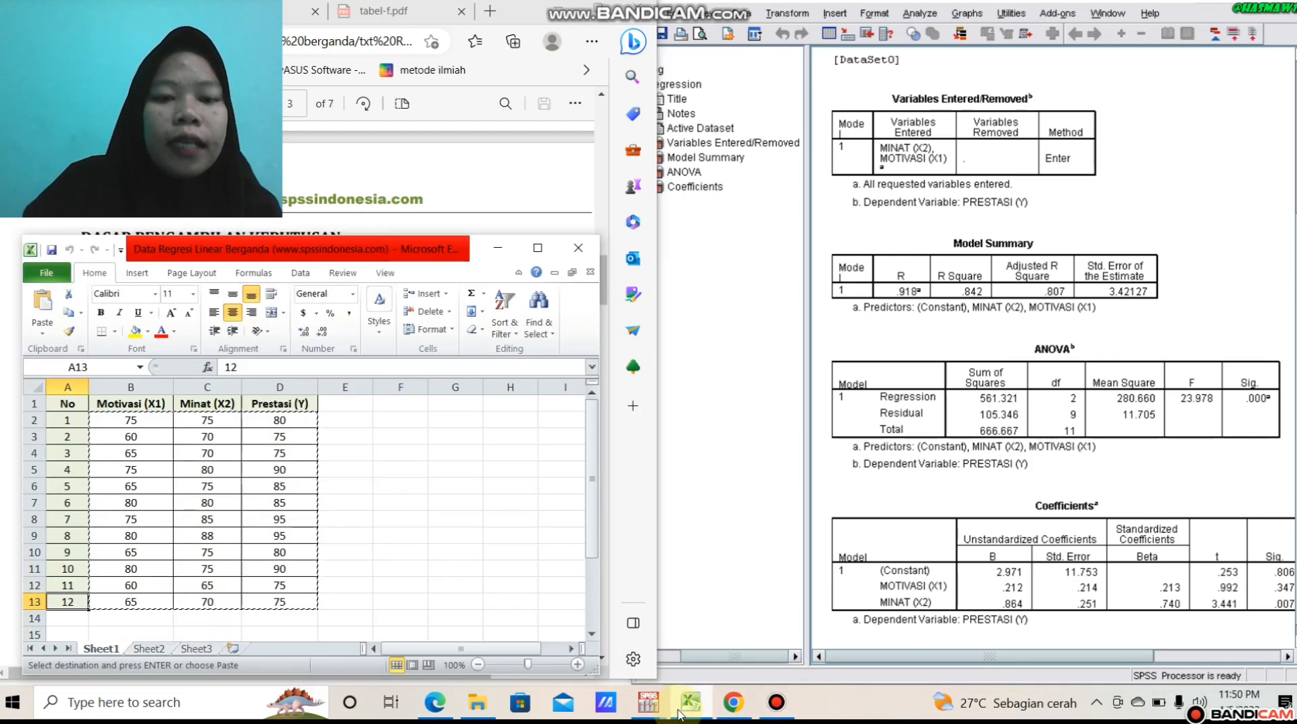
click(125, 403)
click(202, 403)
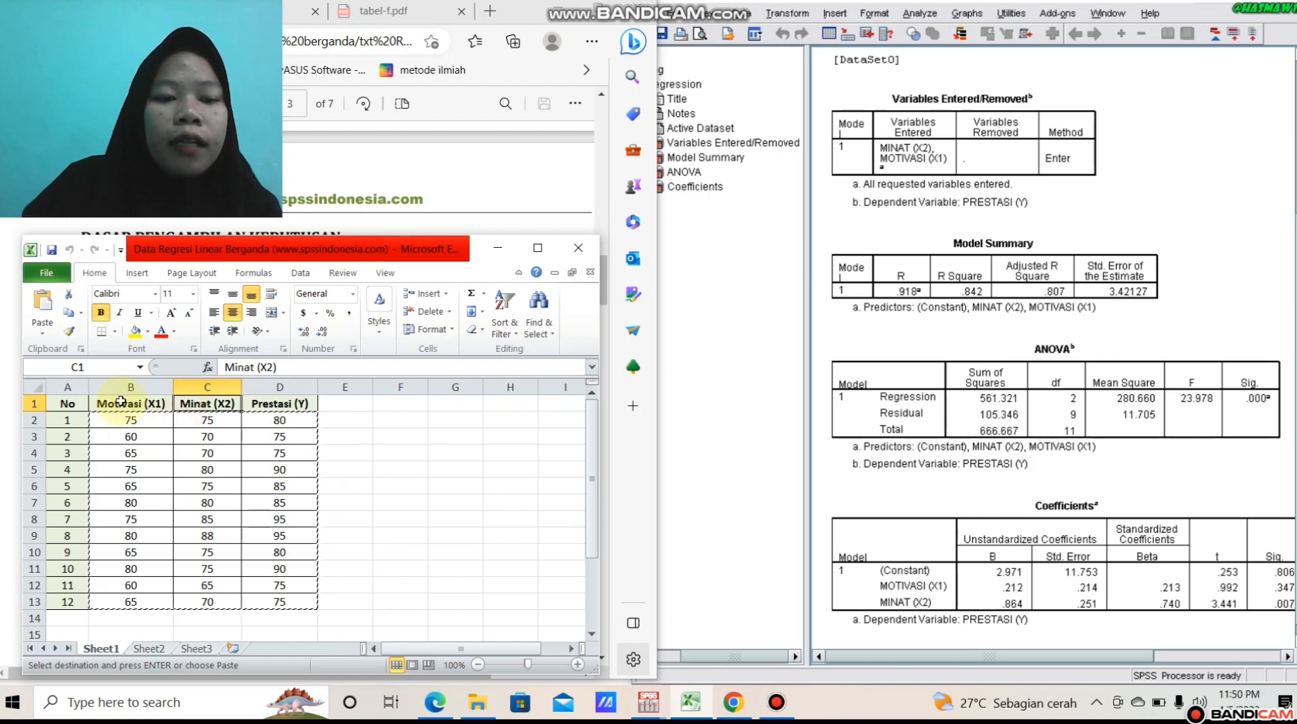
click(498, 248)
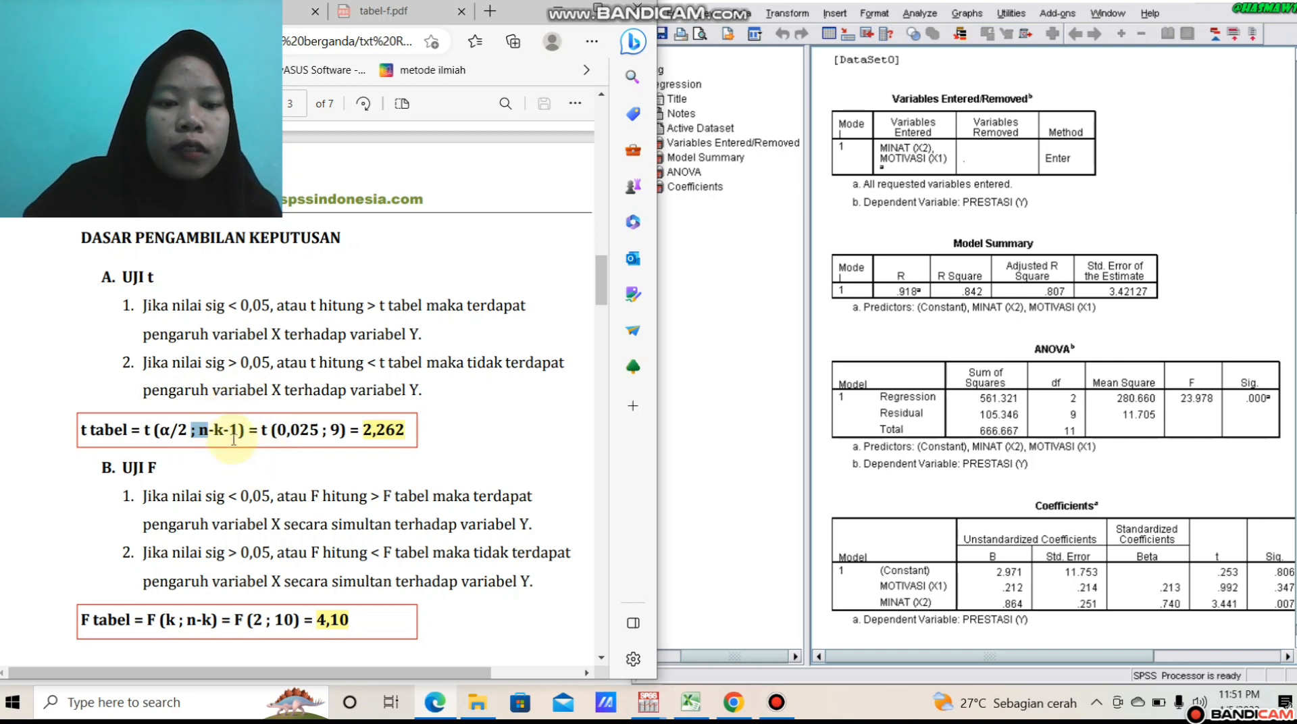
Step: Look up the critical t value for 0,025 and 9 degrees of freedom in the t distribution table PDF and return to the guide
double_click(335, 429)
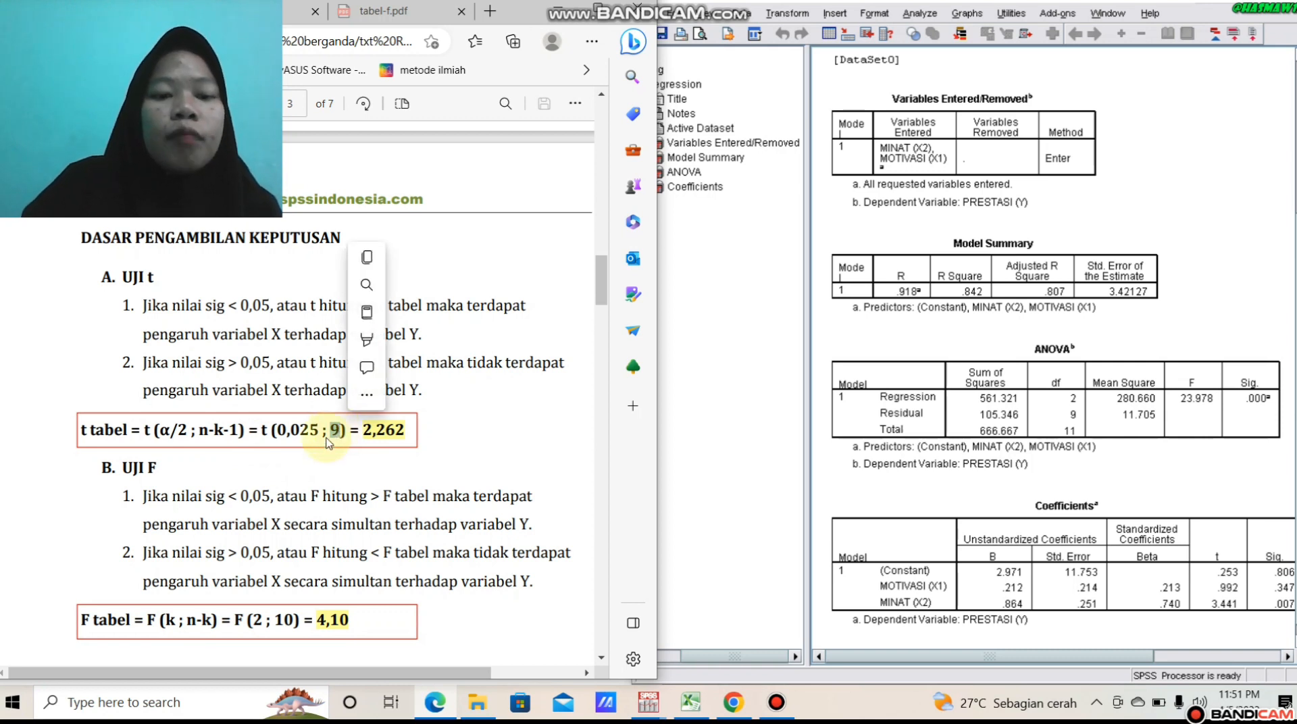
click(363, 432)
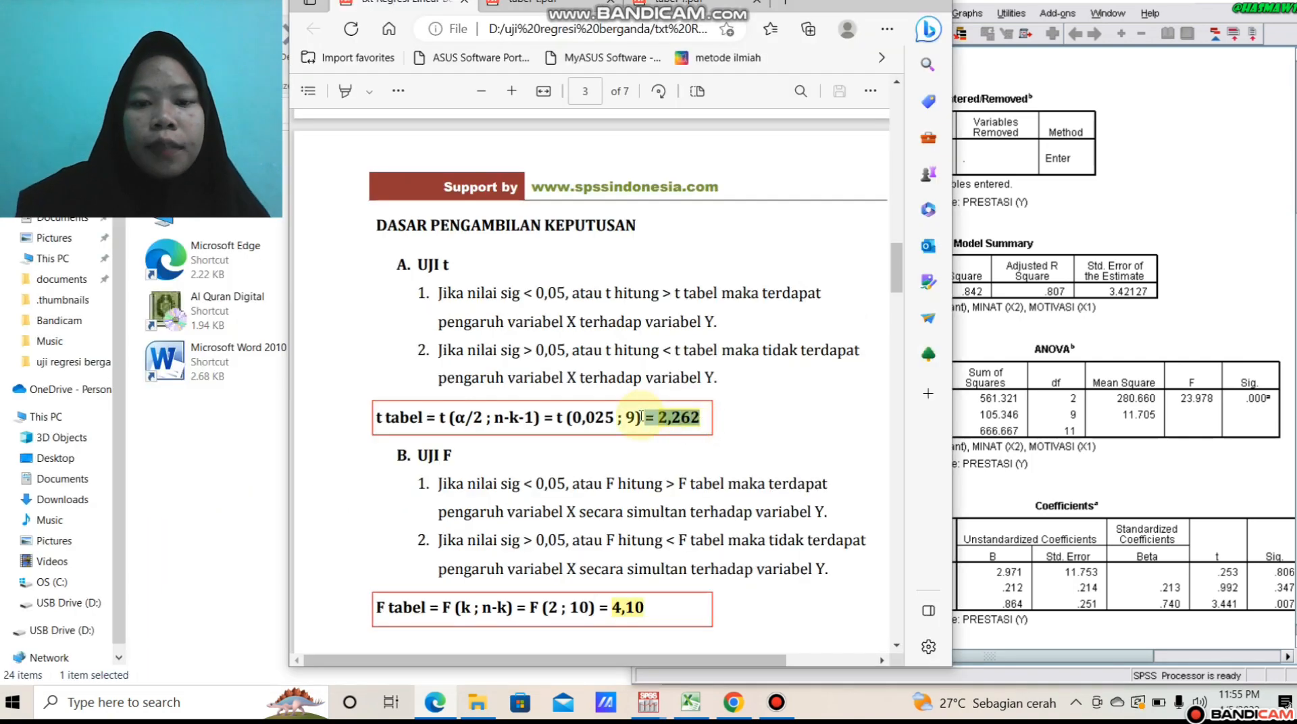
drag(645, 419, 700, 421)
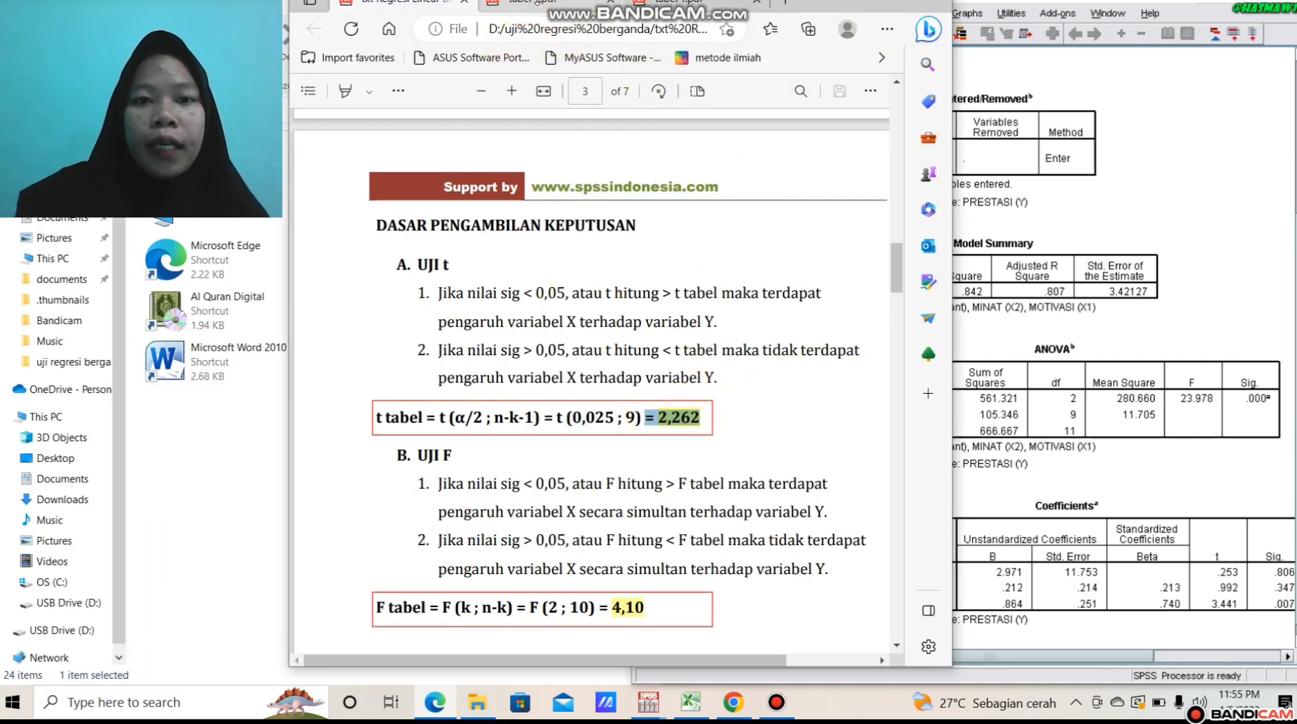
click(555, 6)
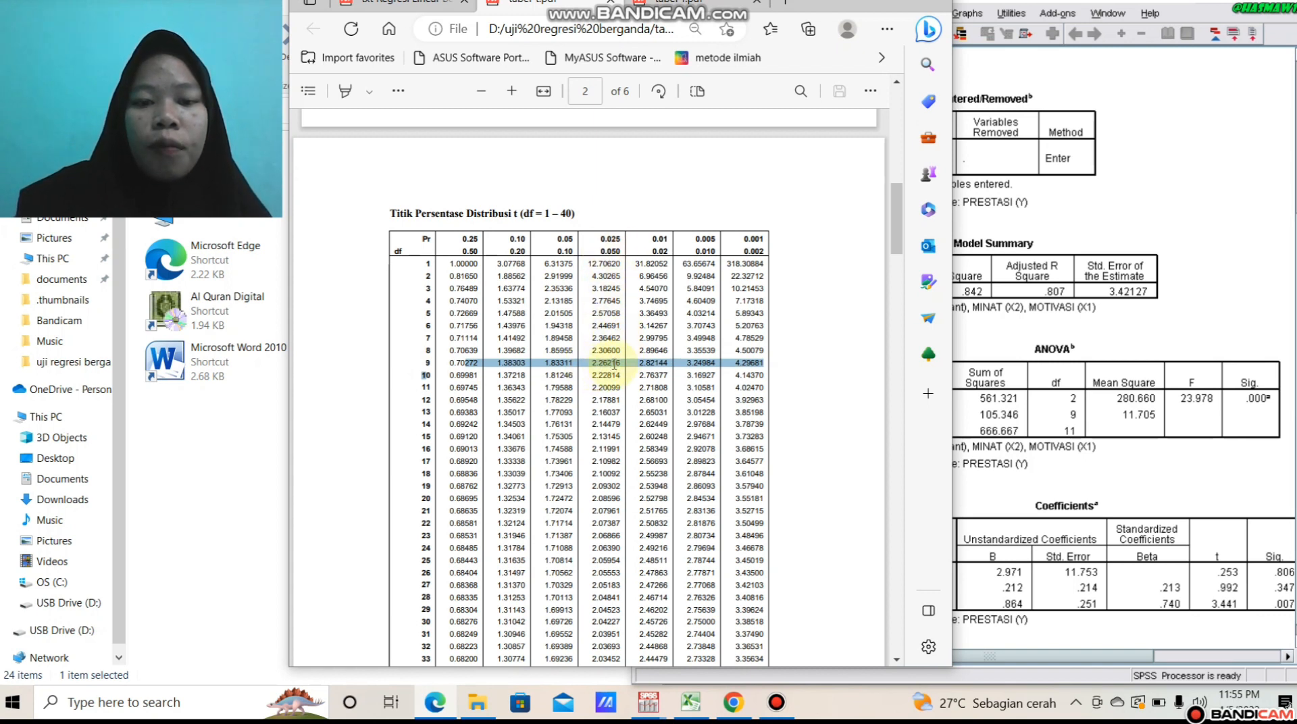
click(393, 8)
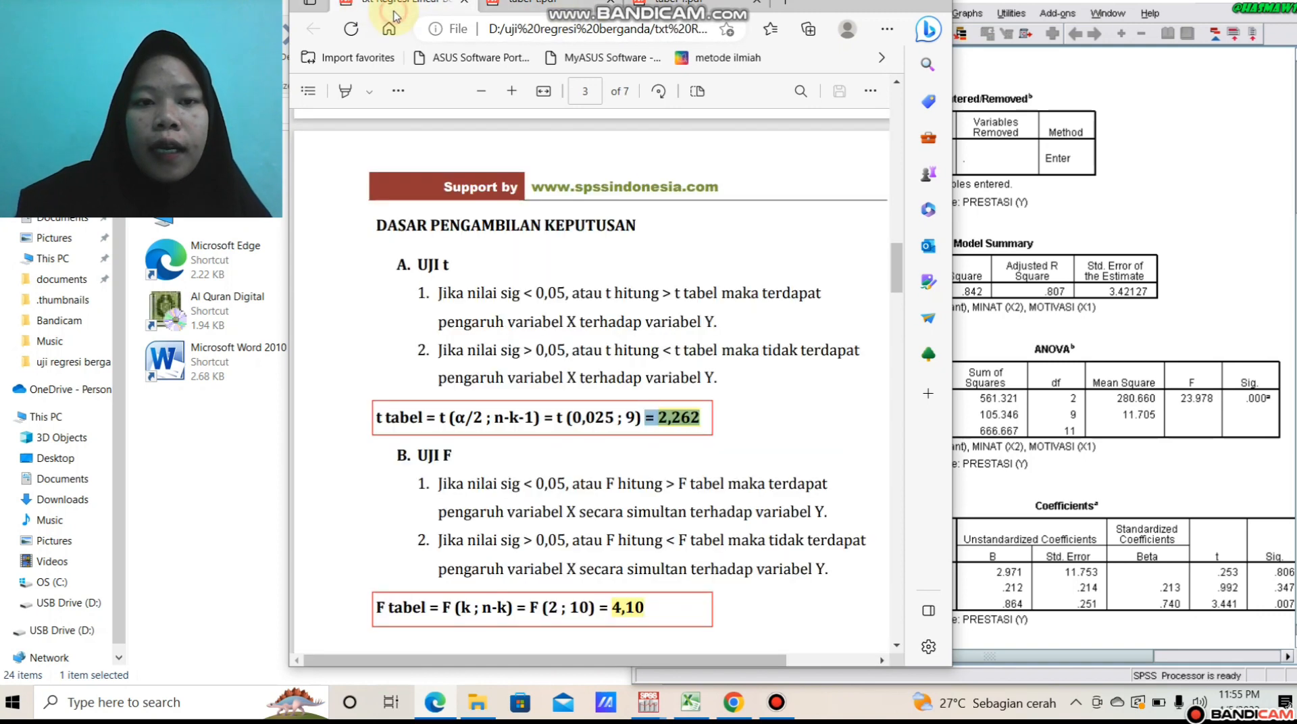
Step: Review the F-test decision rules and F table formula in the guide alongside the SPSS regression output
scroll(627, 423, down, 1)
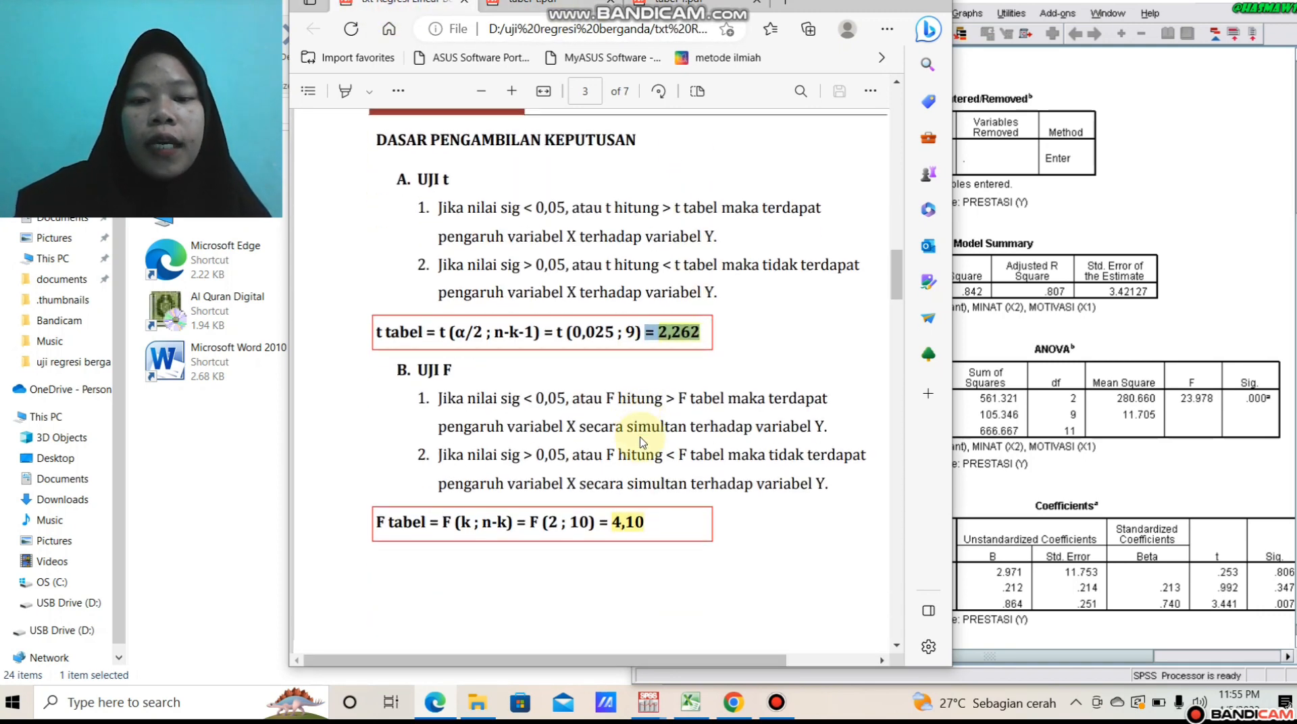
click(622, 368)
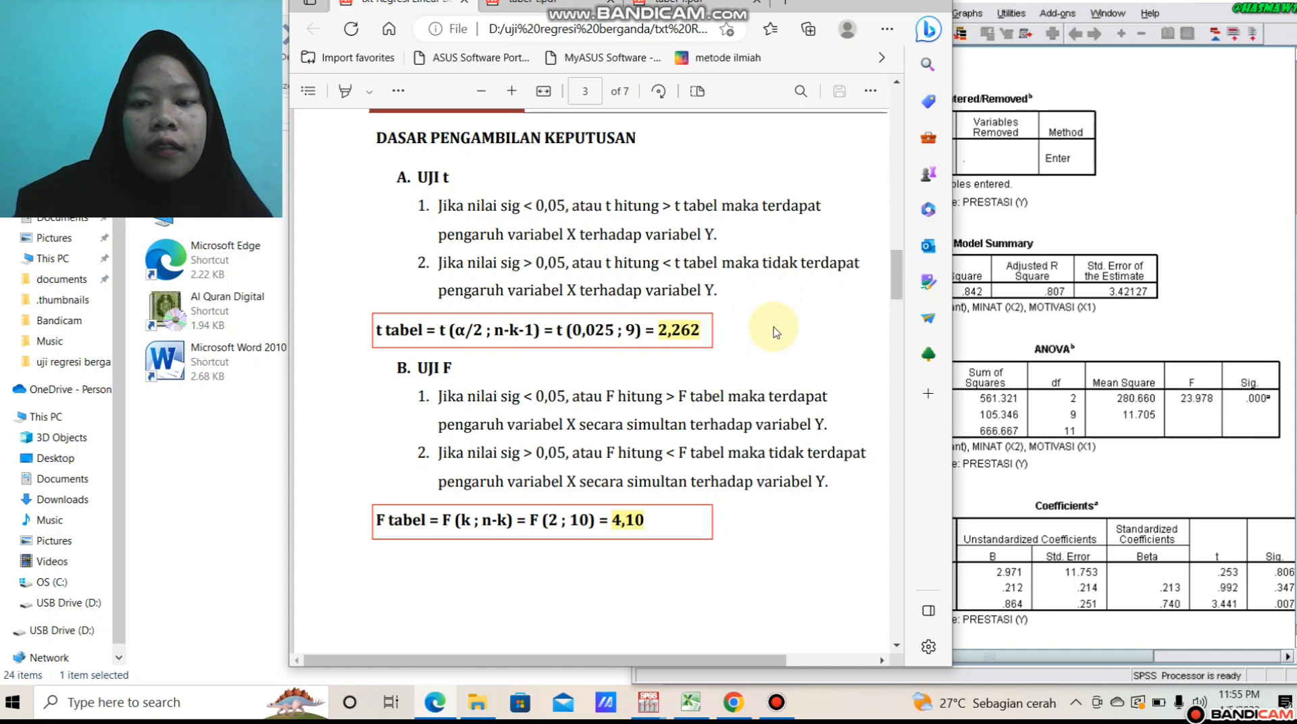
click(1195, 306)
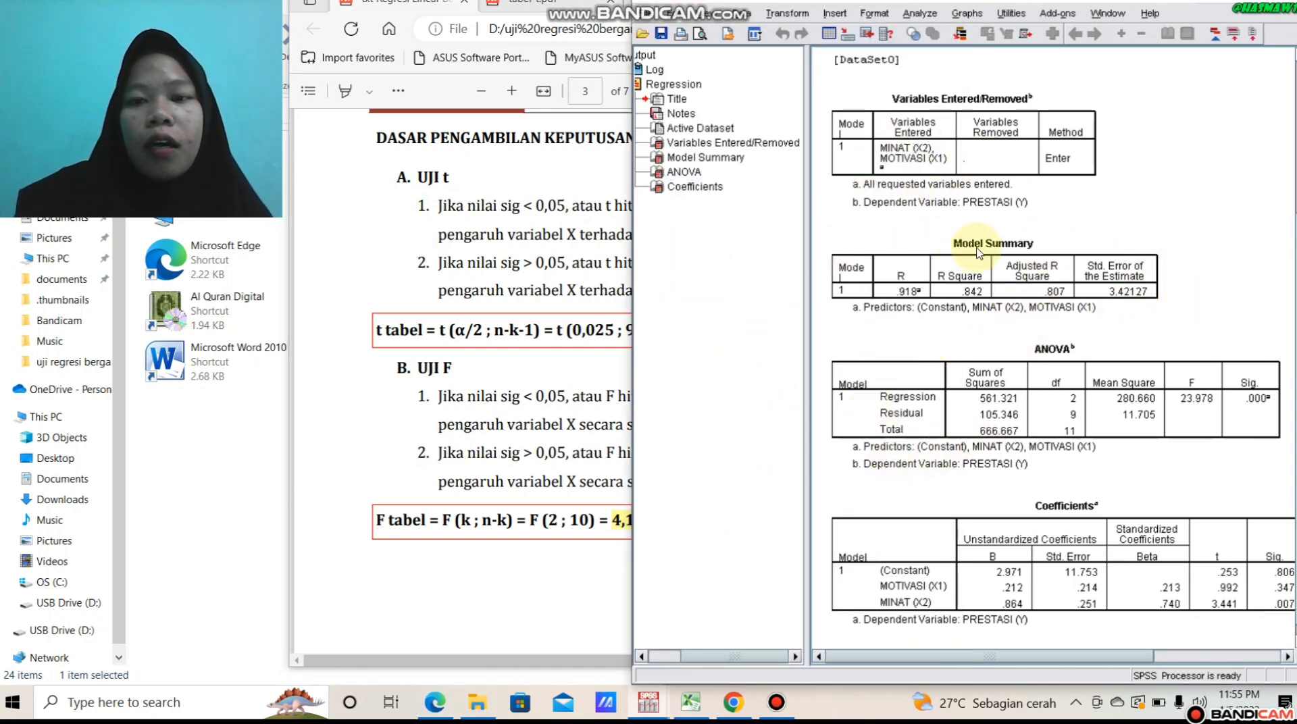
click(523, 366)
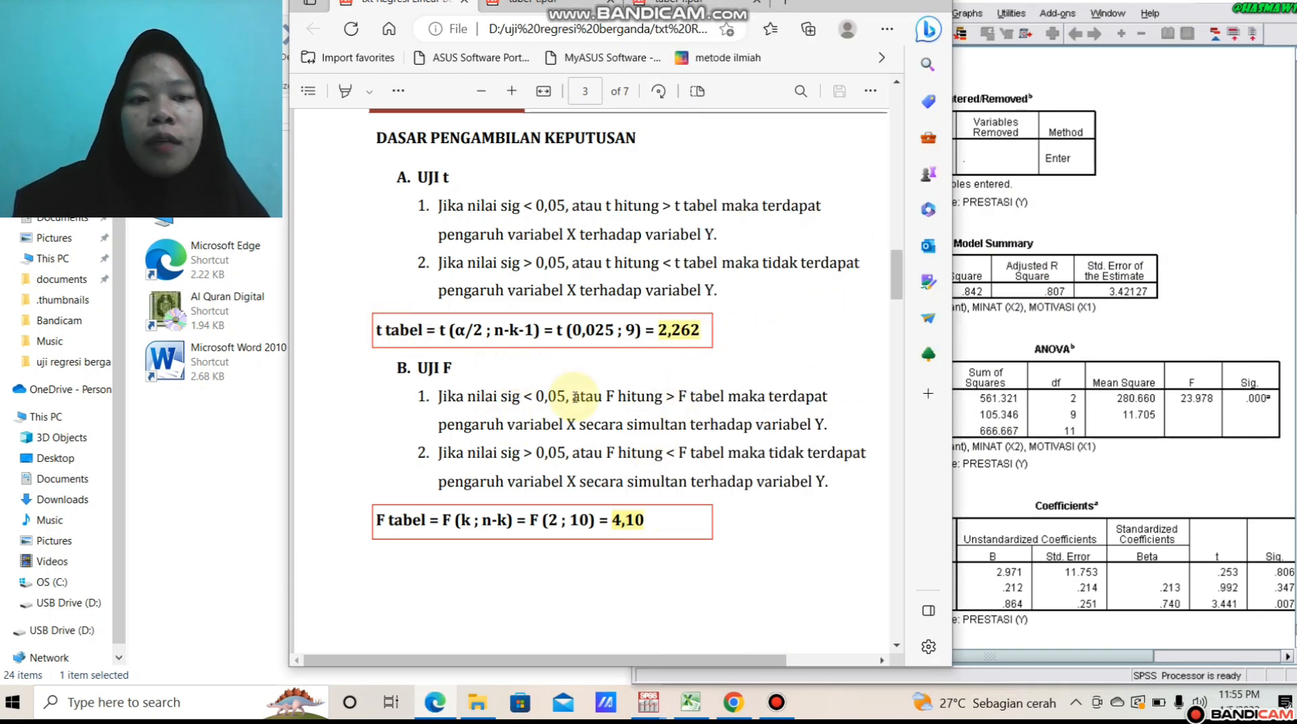
scroll(574, 398, down, 1)
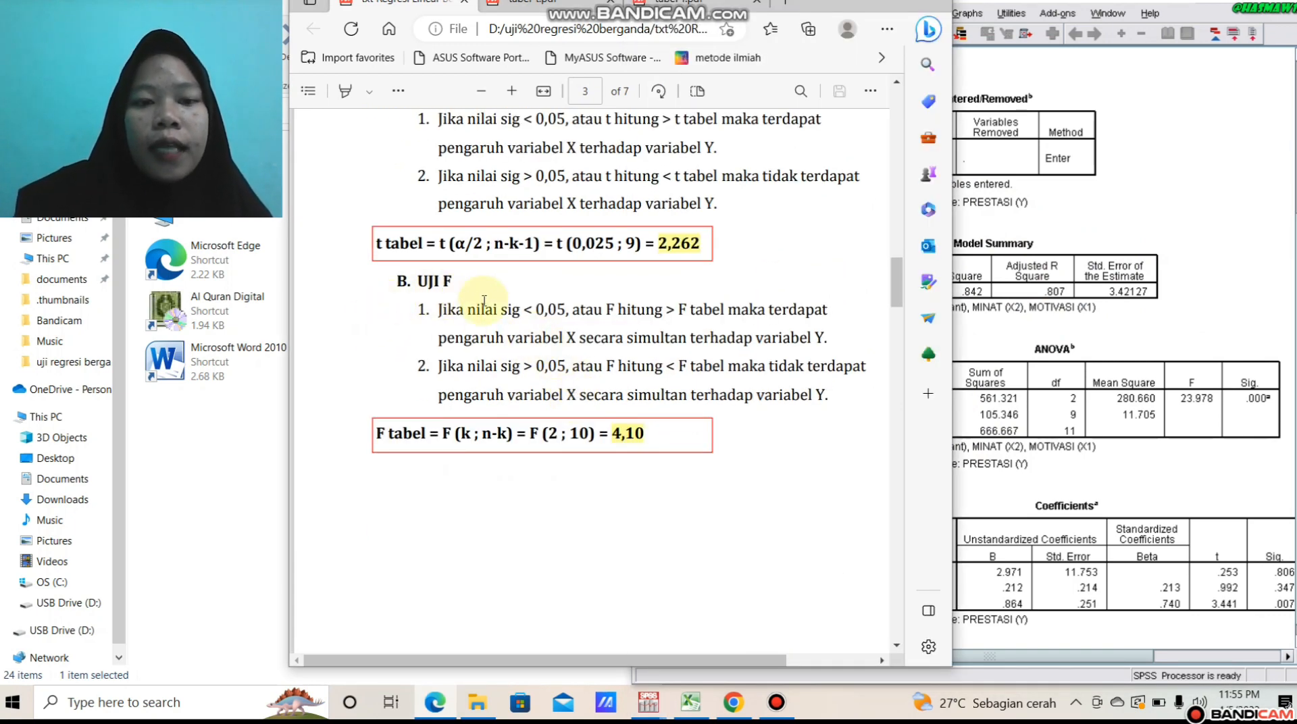